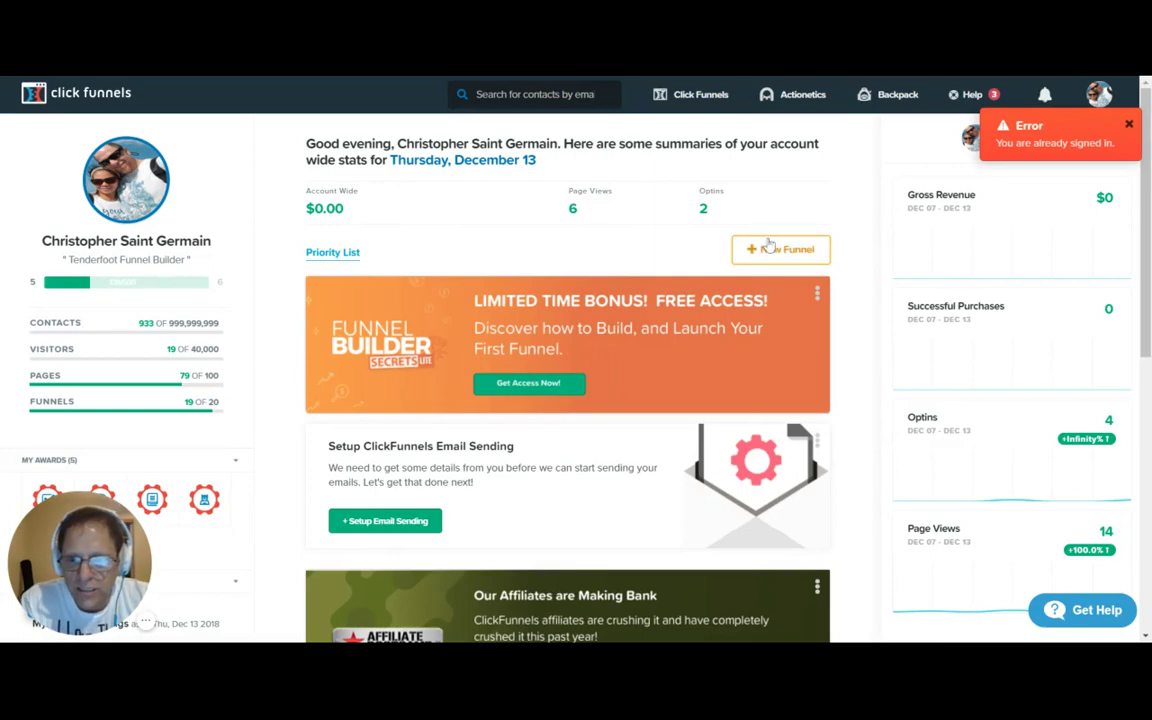
# Step: Start a new funnel with Build Funnel from the Click Funnels menu
pyautogui.click(701, 98)
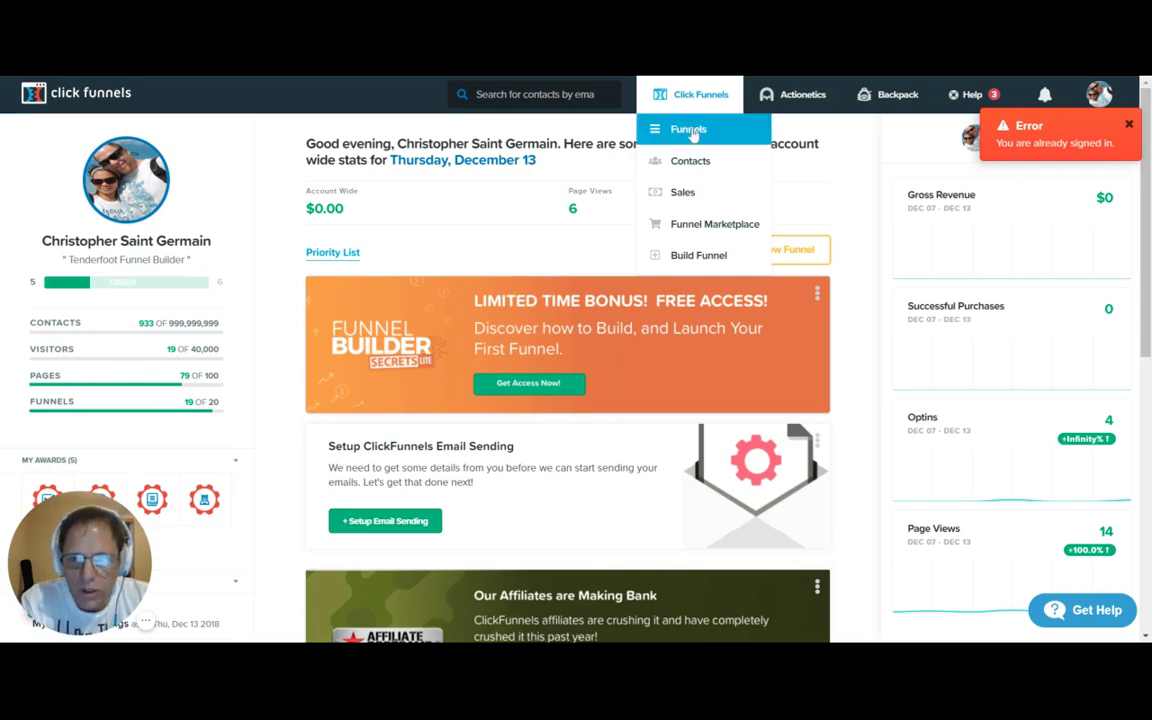
pyautogui.click(698, 257)
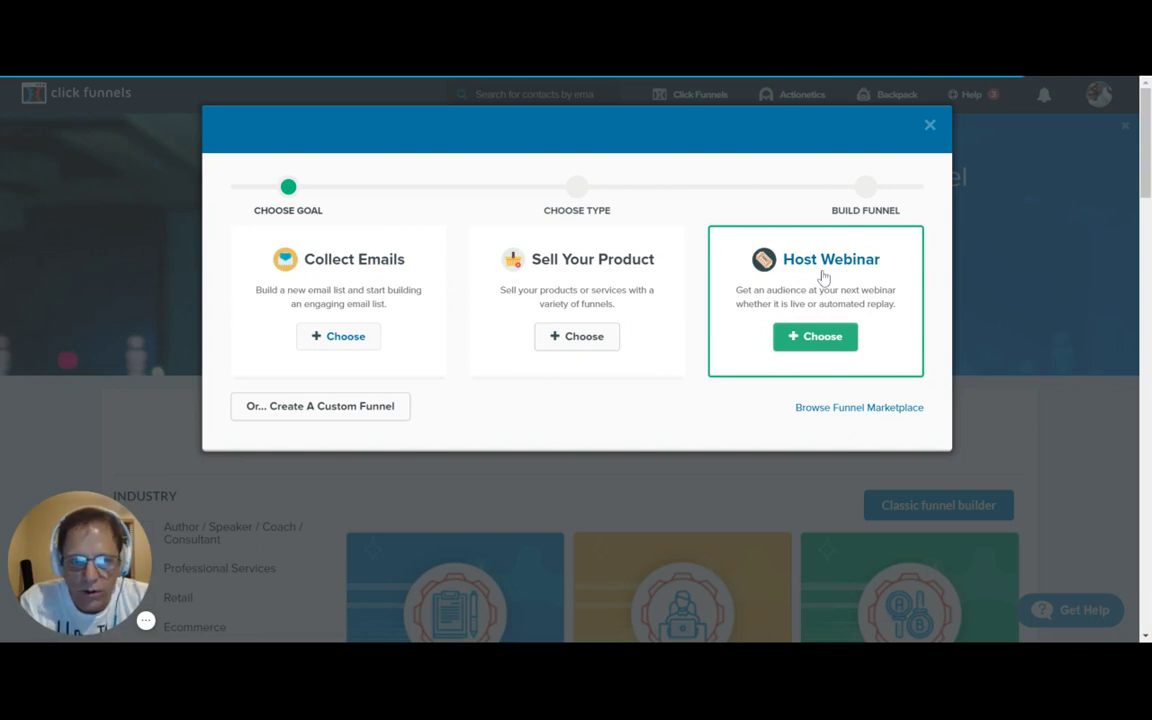
# Step: Create a Collect Emails funnel named 'Funnel Opt In Page'
pyautogui.click(335, 338)
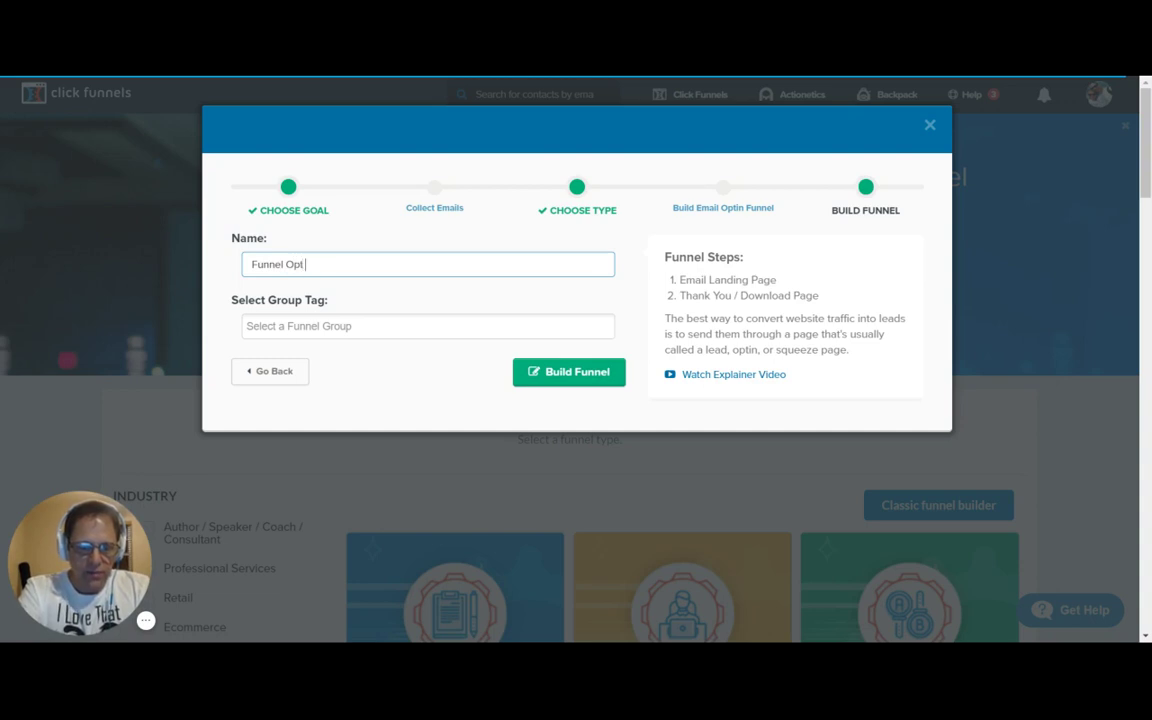
pyautogui.write('Funnel Opt In Page')
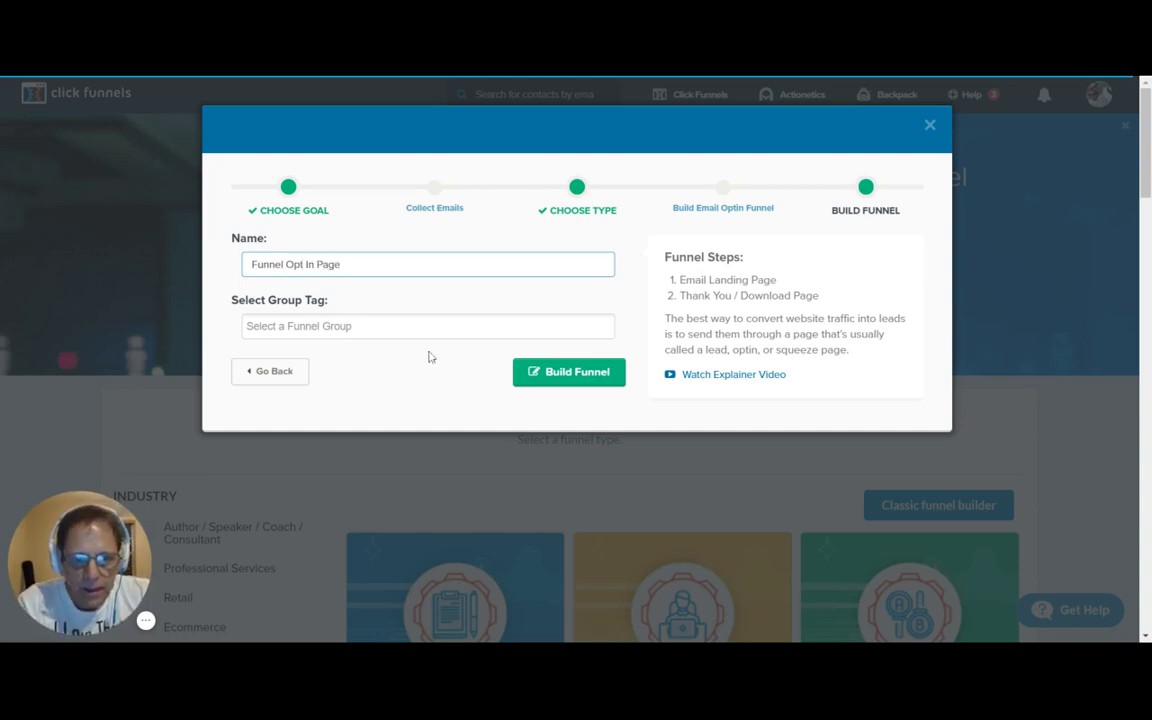
pyautogui.click(574, 375)
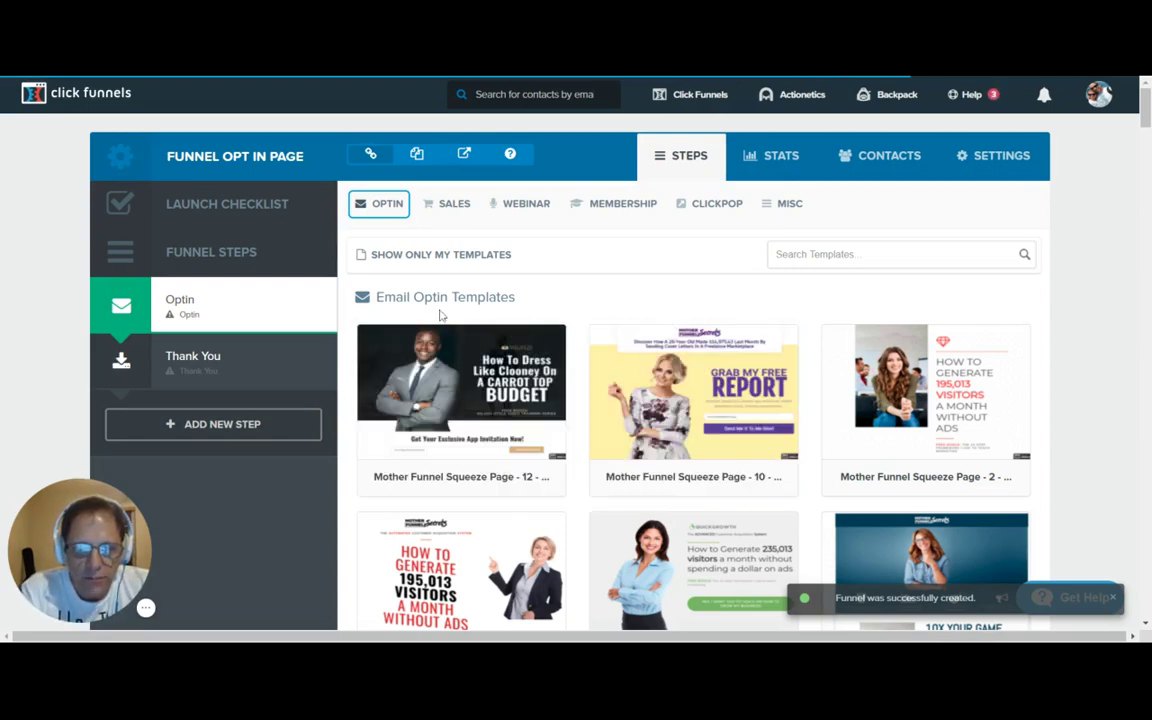
pyautogui.moveTo(555, 382)
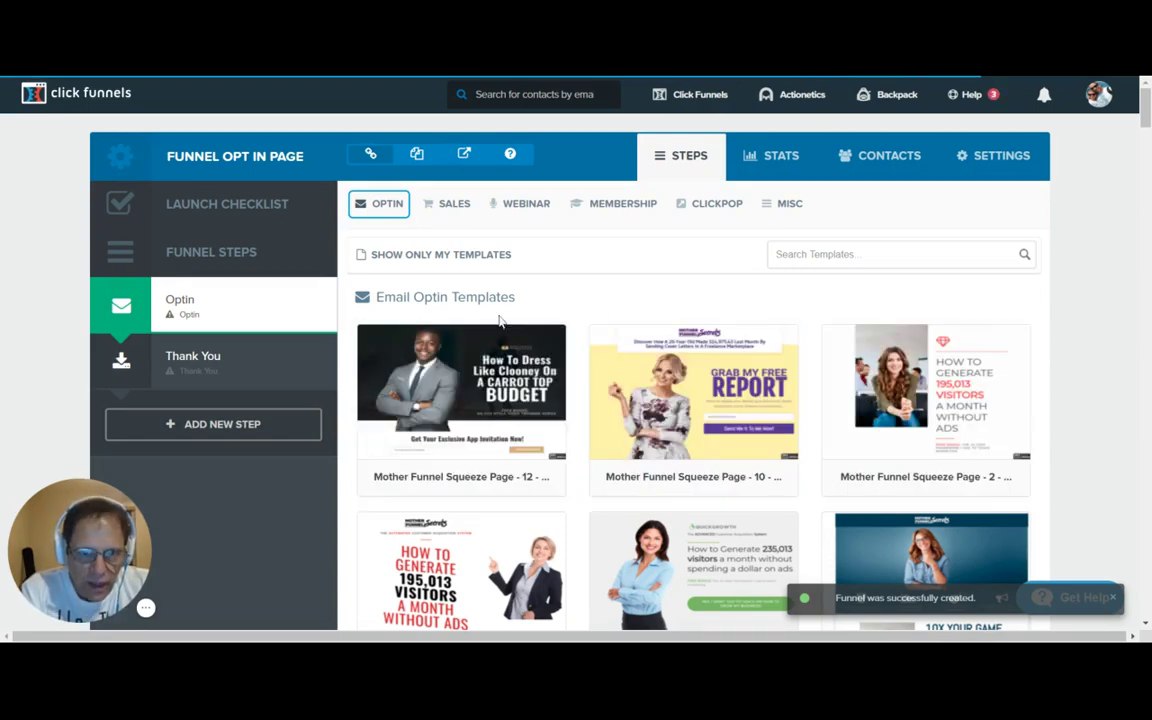
pyautogui.click(453, 203)
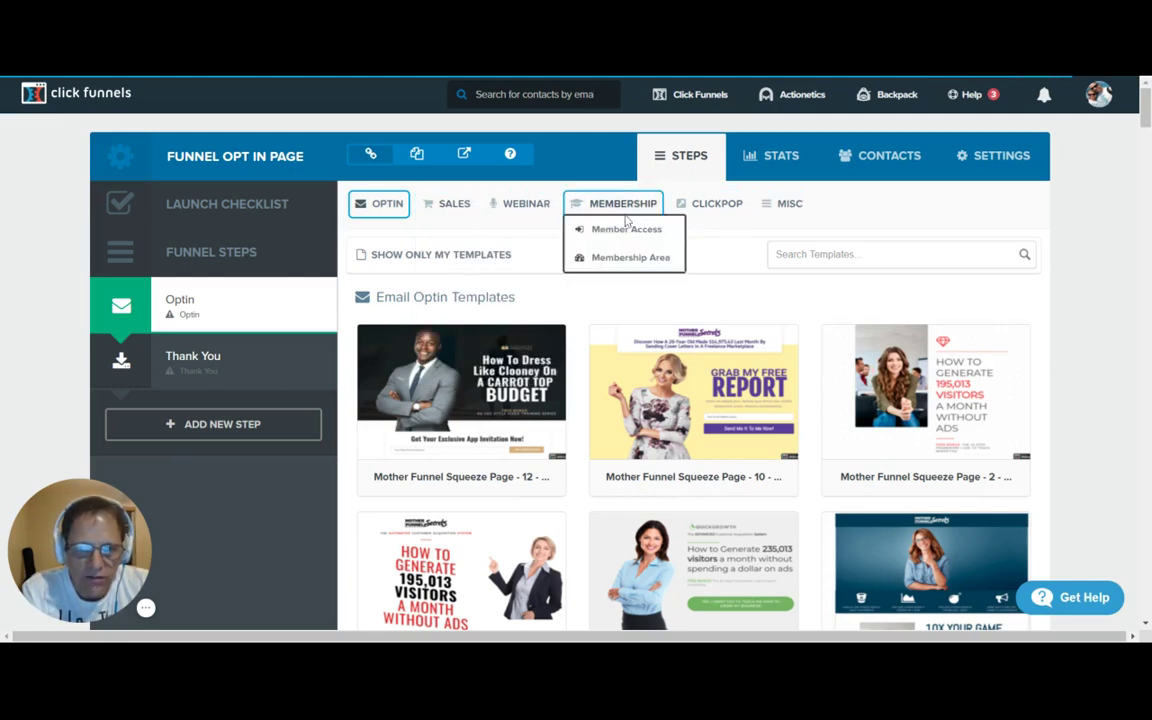
pyautogui.moveTo(372, 205)
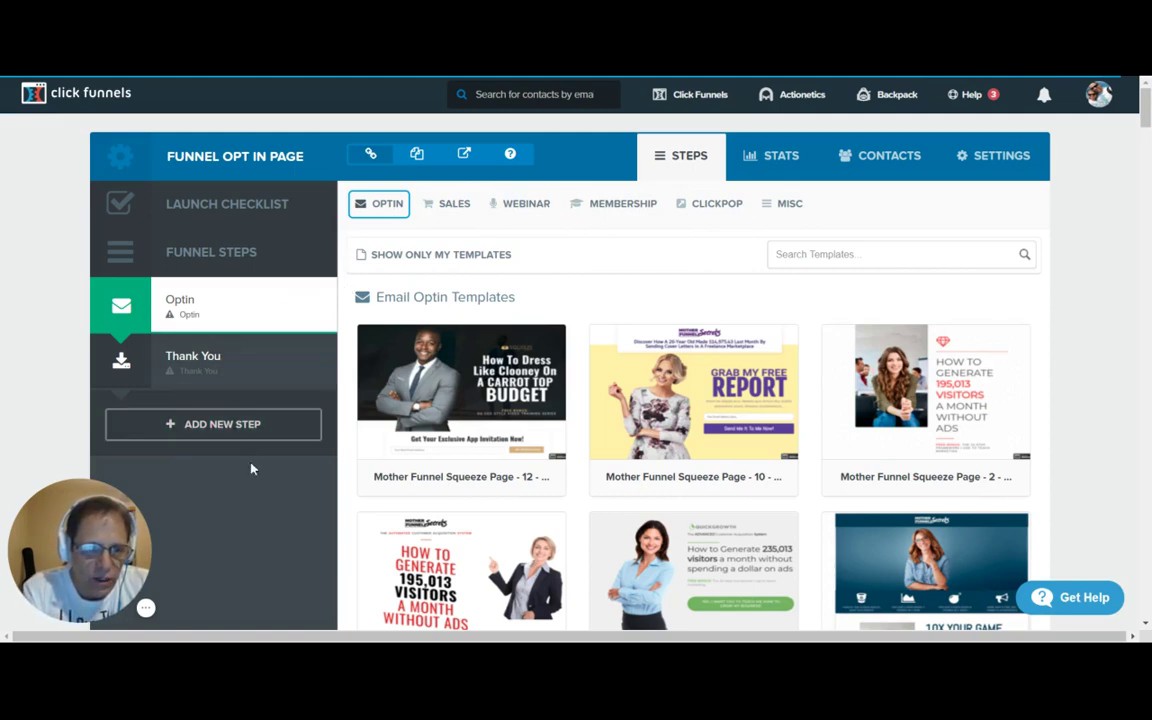
pyautogui.moveTo(231, 313)
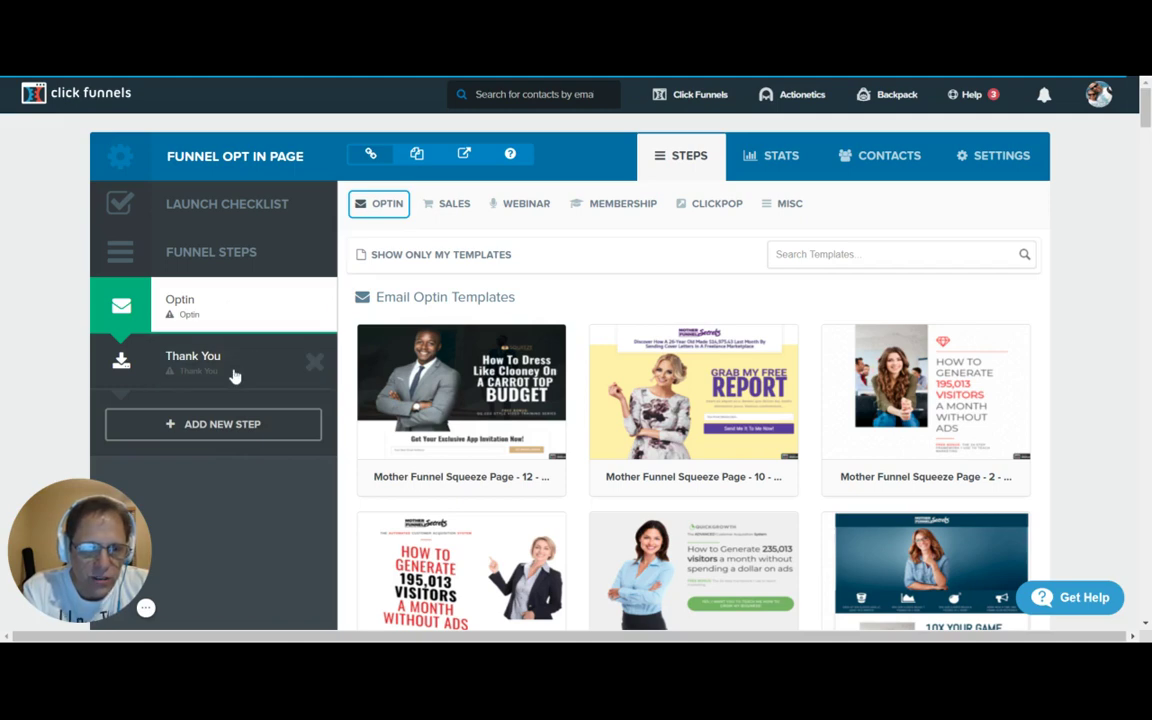
pyautogui.click(386, 210)
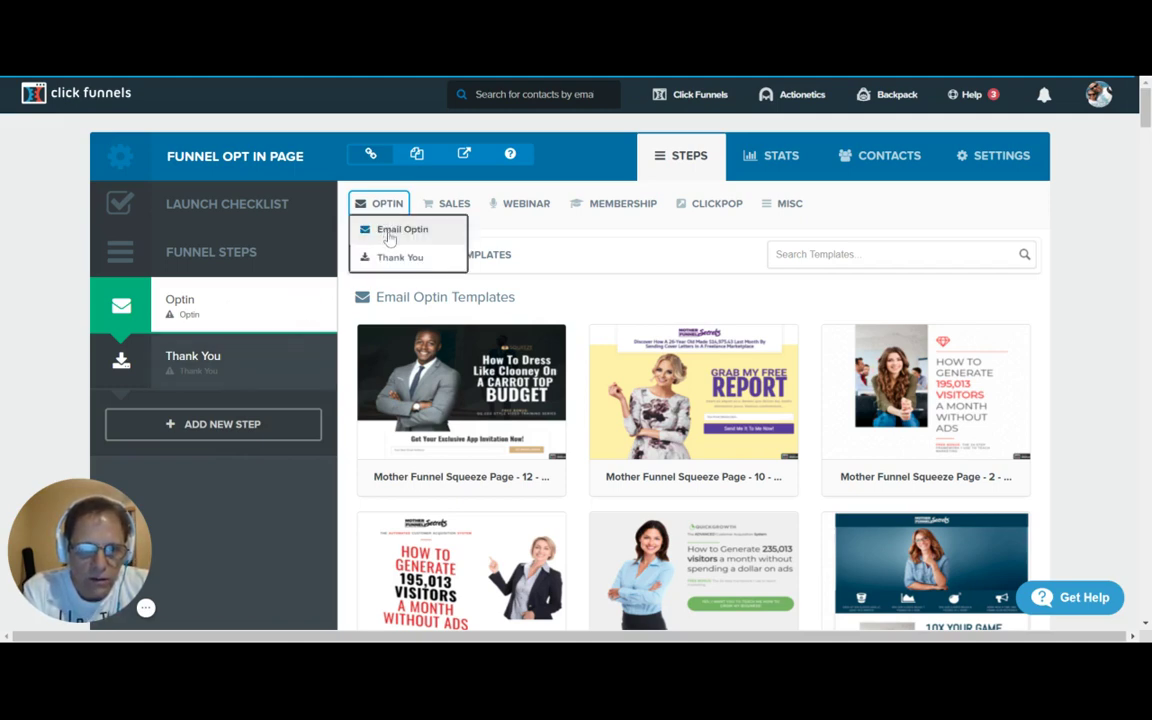
pyautogui.click(390, 234)
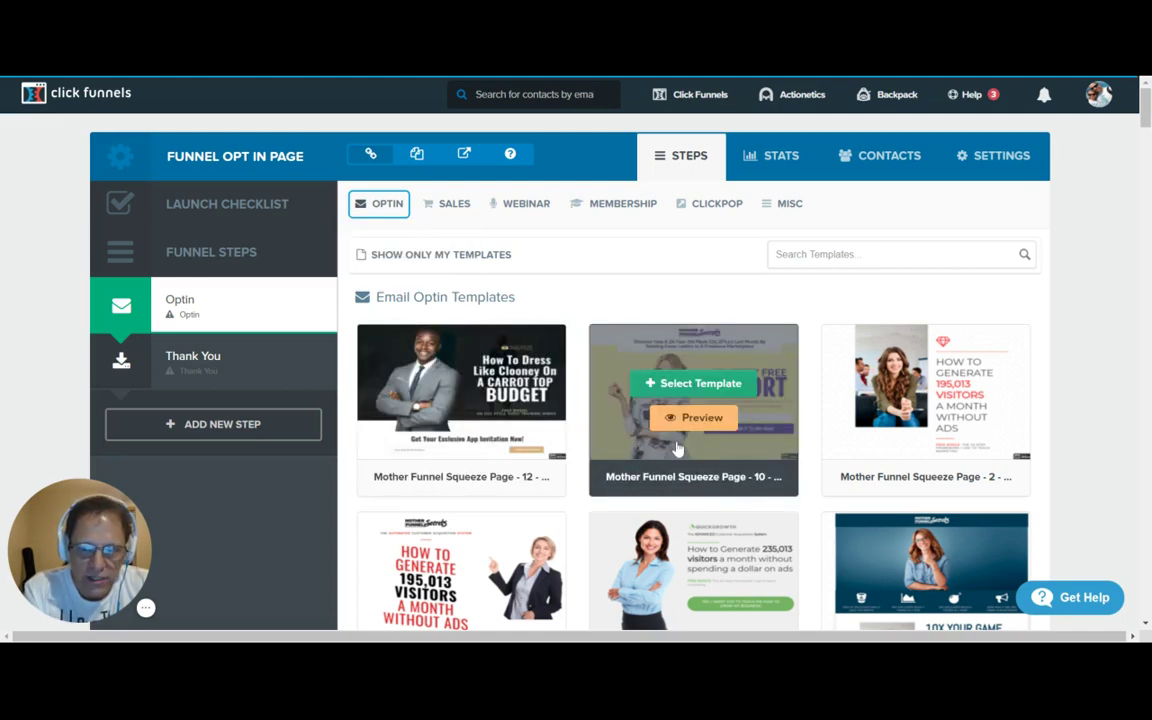
pyautogui.moveTo(889, 394)
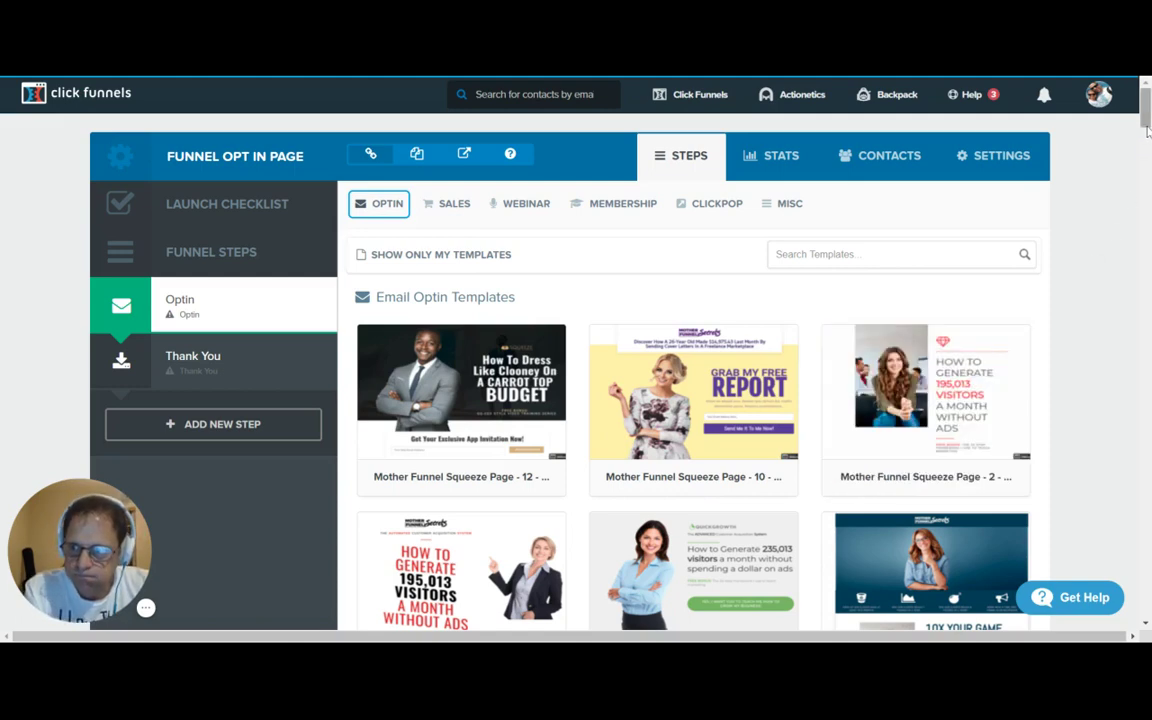
# Step: Select the PLF FUNNEL 12 DOMINATE template for the Optin page
pyautogui.moveTo(1147, 120); pyautogui.dragTo(1146, 241)
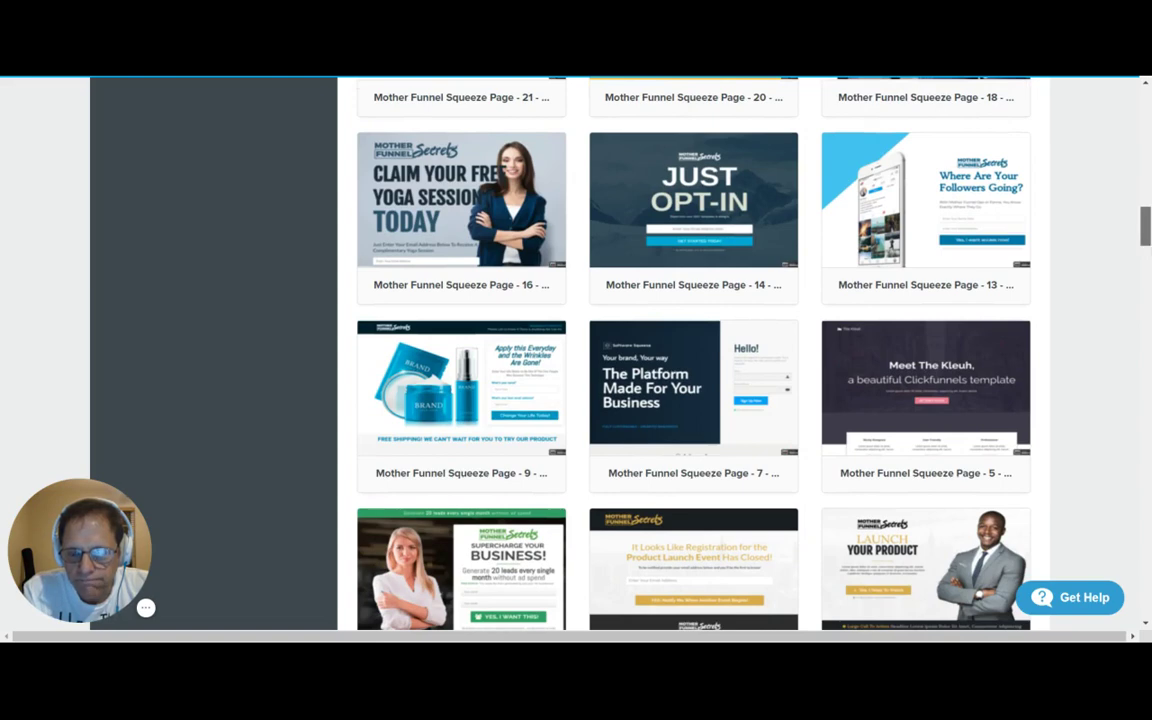
pyautogui.moveTo(1146, 241); pyautogui.dragTo(1143, 277)
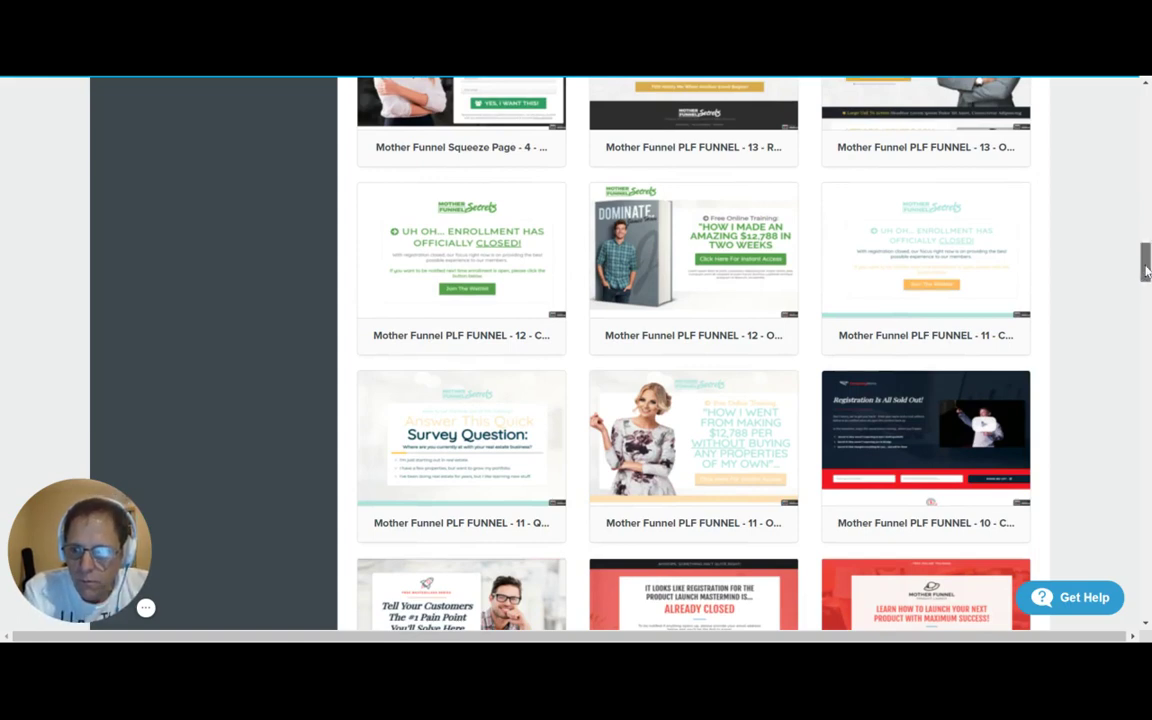
pyautogui.moveTo(1147, 270); pyautogui.dragTo(1124, 334)
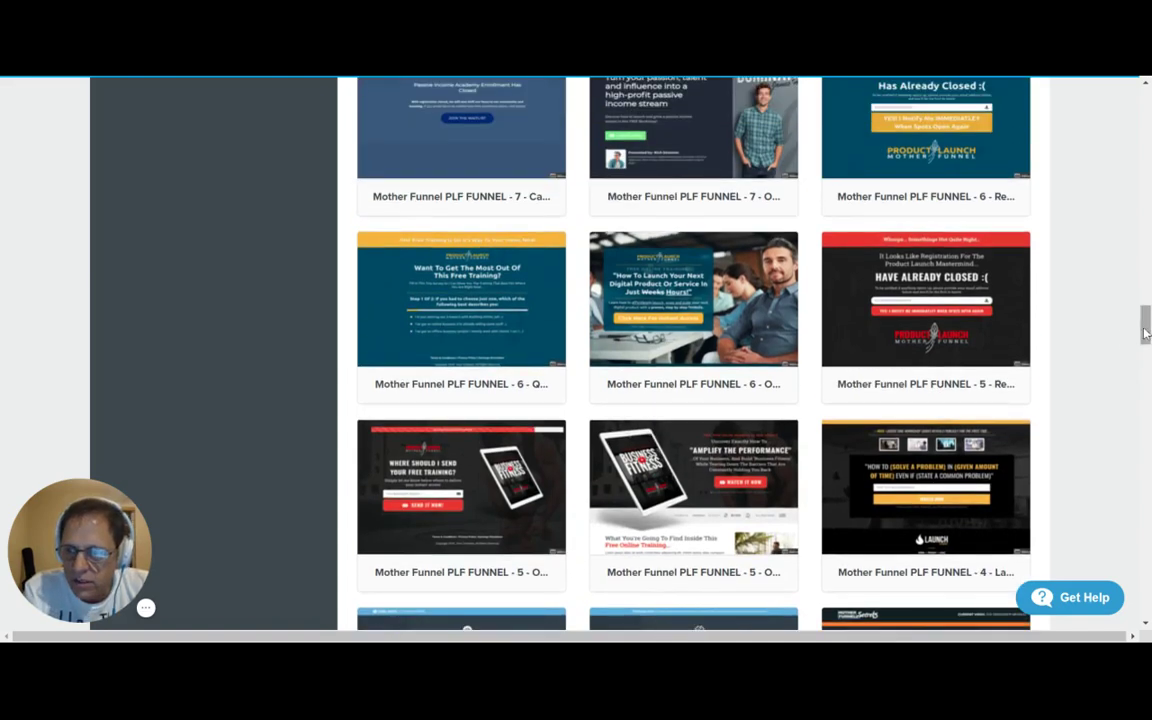
pyautogui.scroll(3, 785, 468)
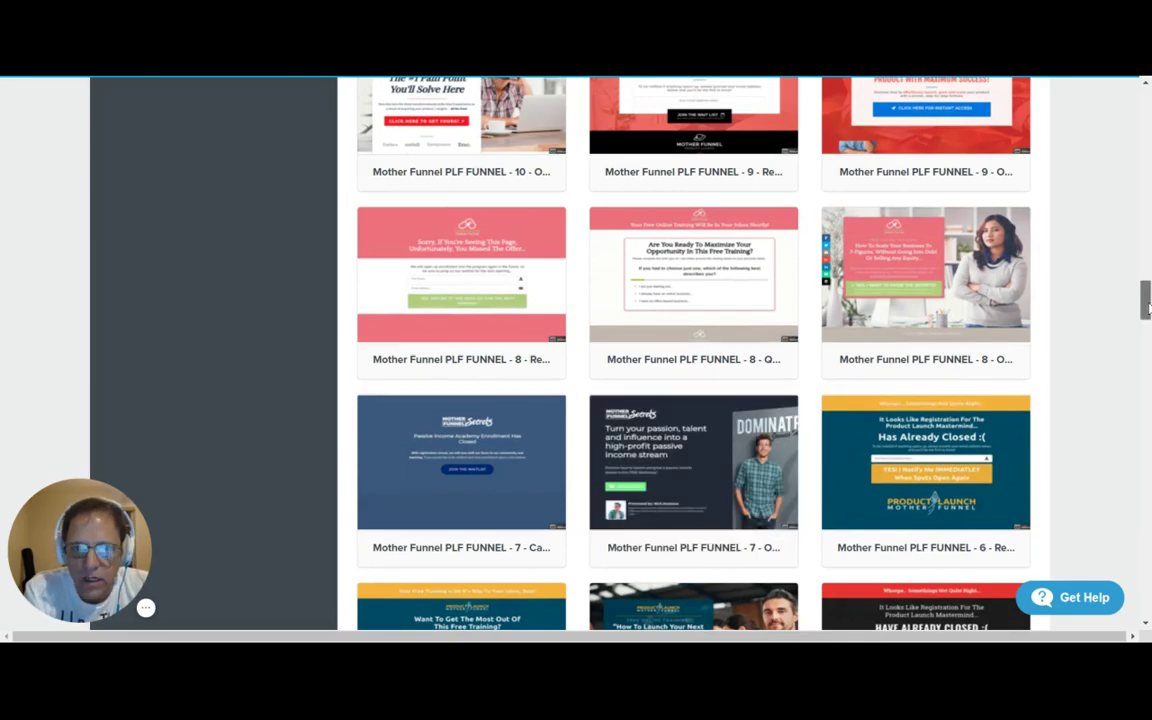
pyautogui.scroll(5, 1147, 305)
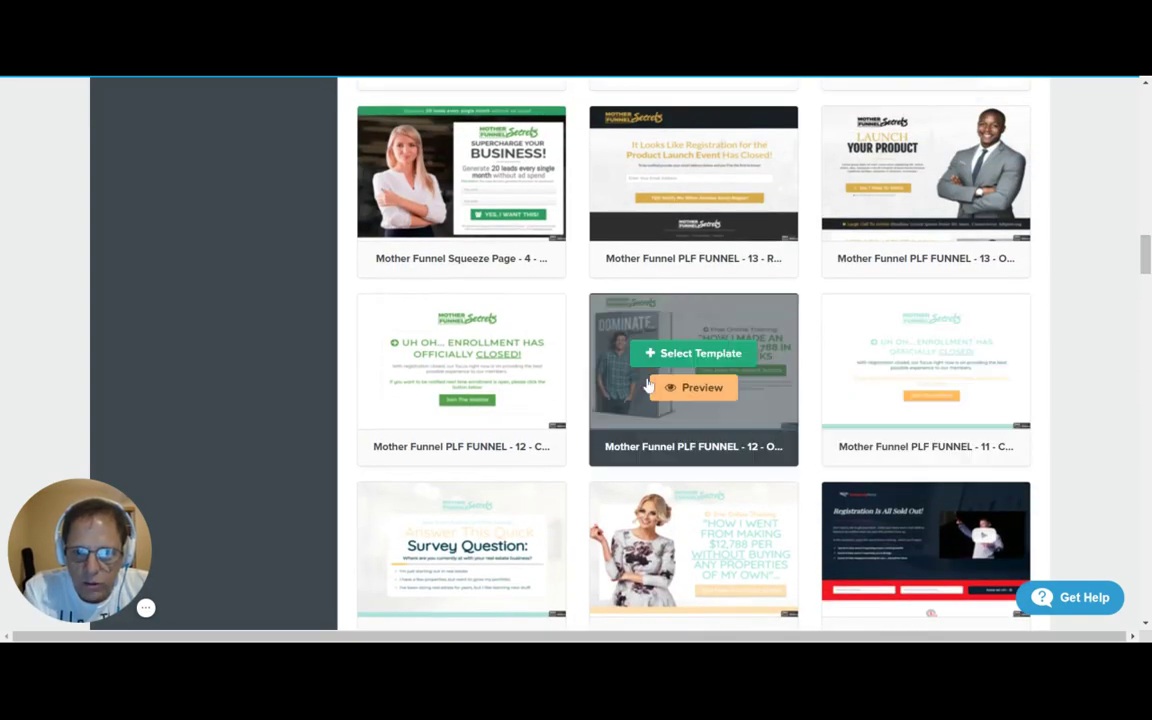
pyautogui.click(697, 352)
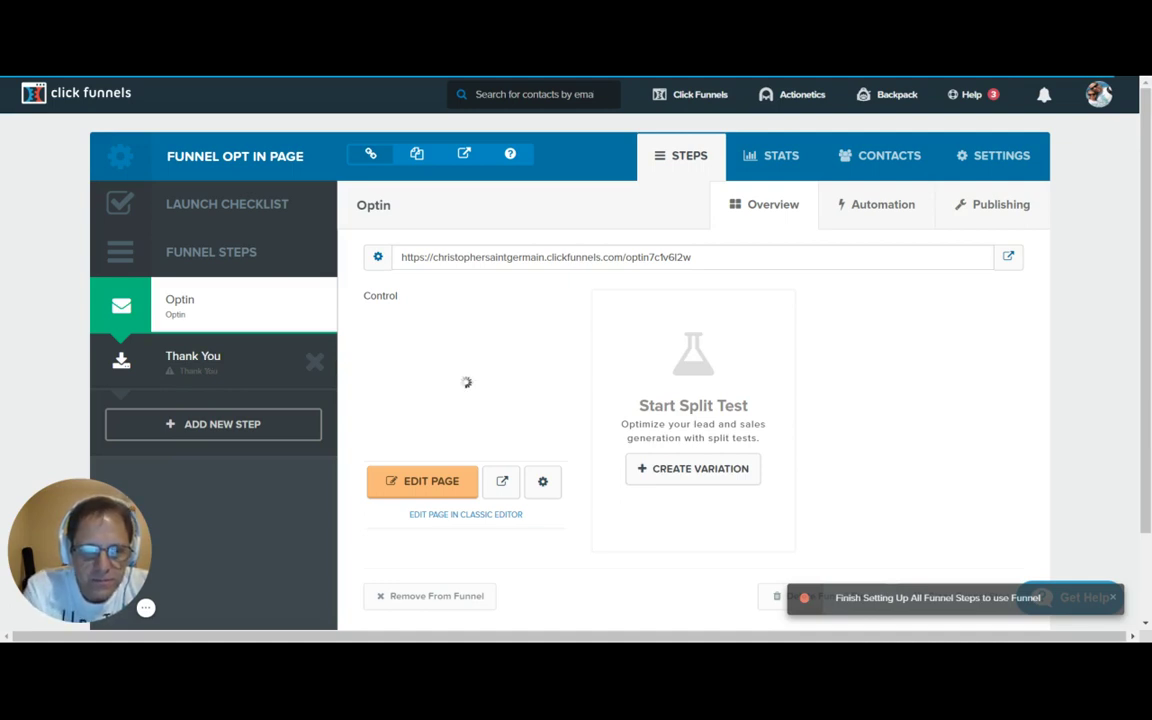
# Step: On the Thank You step, select the Blank Thank You Page template
pyautogui.click(200, 360)
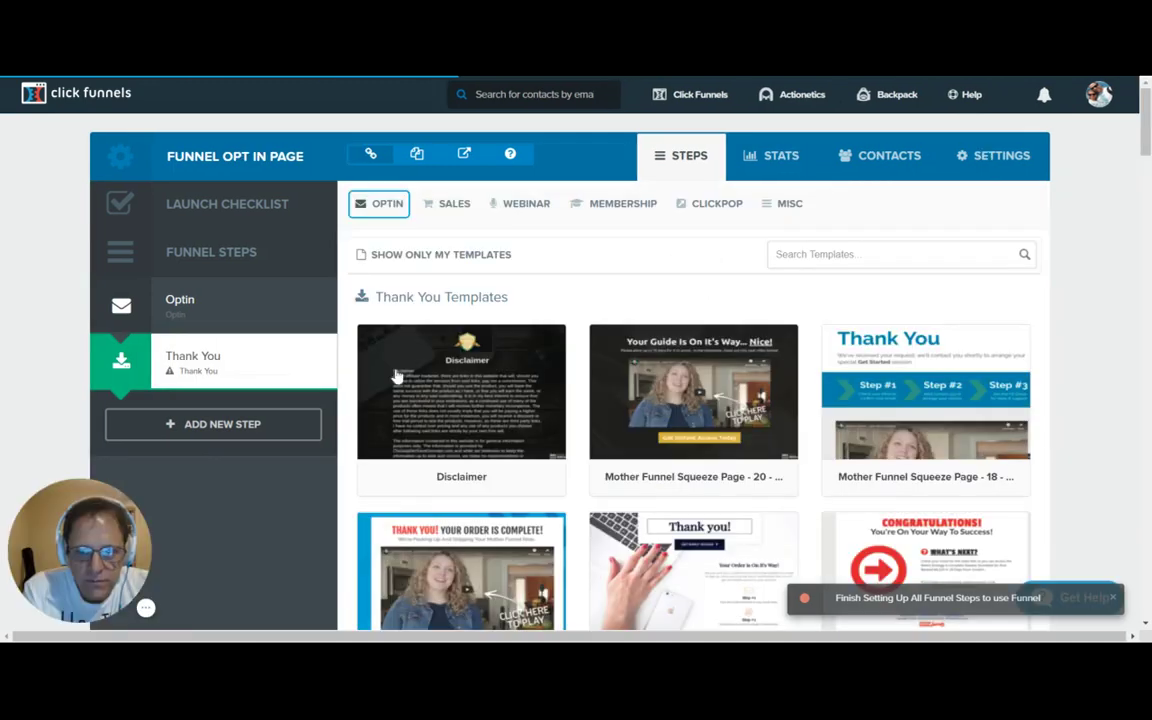
pyautogui.moveTo(741, 370)
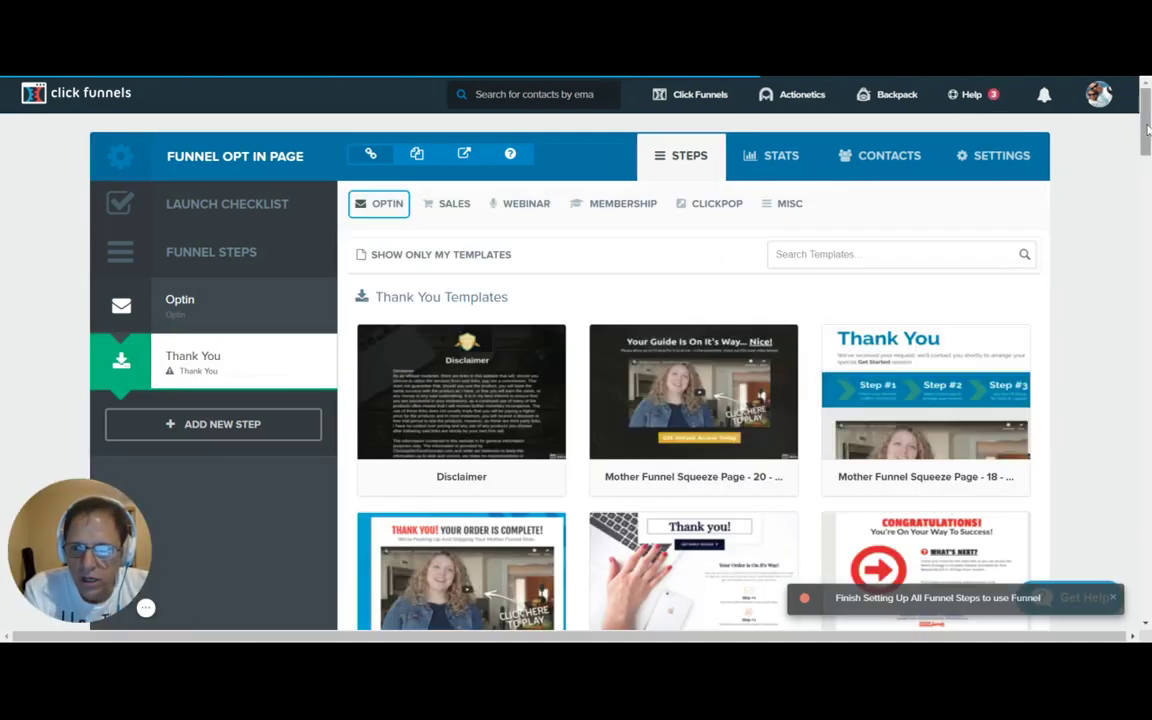
pyautogui.moveTo(1147, 130); pyautogui.dragTo(1144, 271)
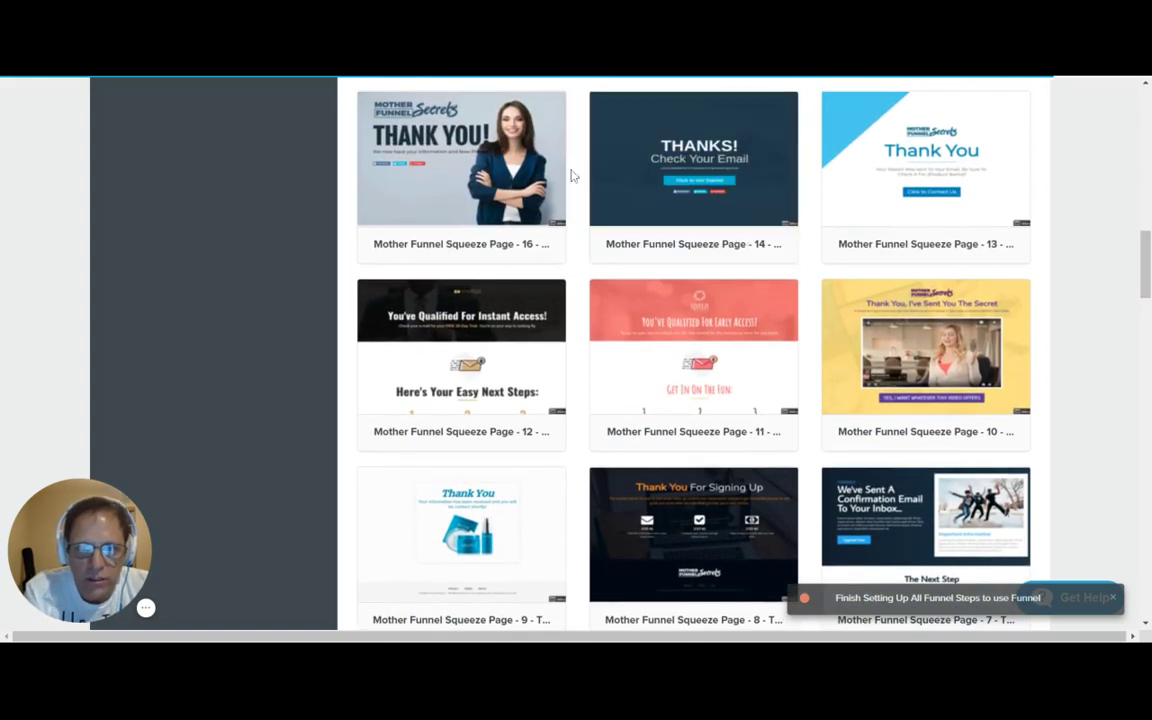
pyautogui.moveTo(918, 209)
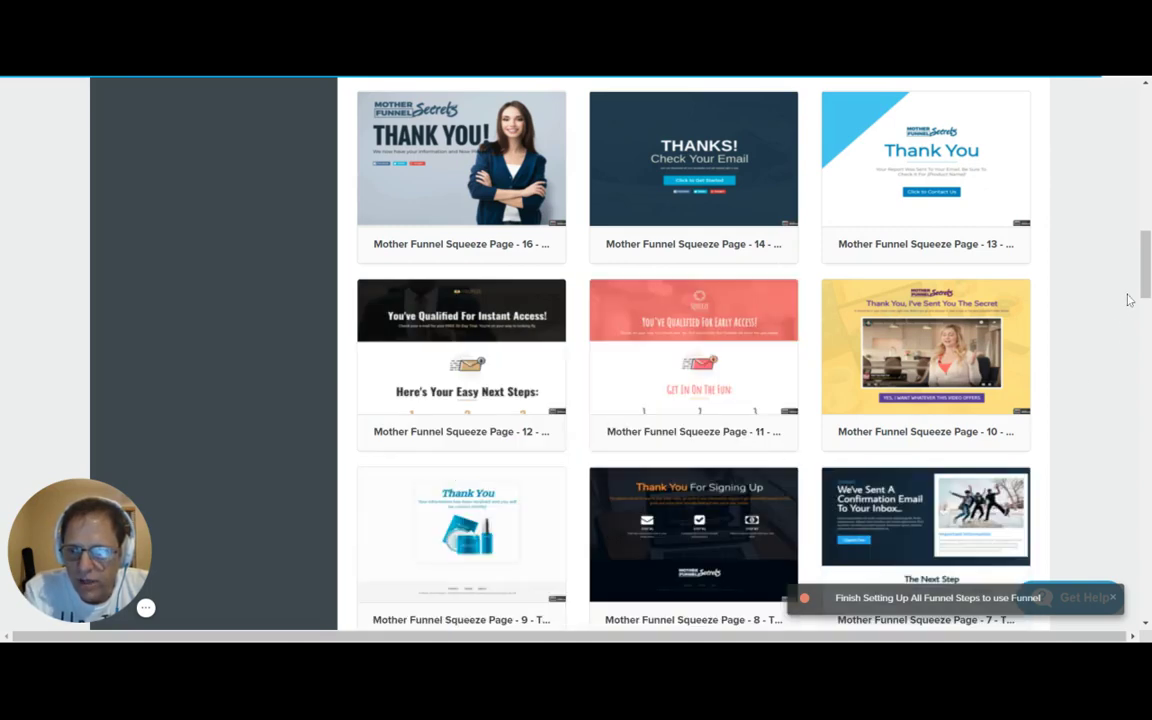
pyautogui.moveTo(1146, 273); pyautogui.dragTo(1148, 589)
pyautogui.moveTo(695, 530)
pyautogui.moveTo(486, 291)
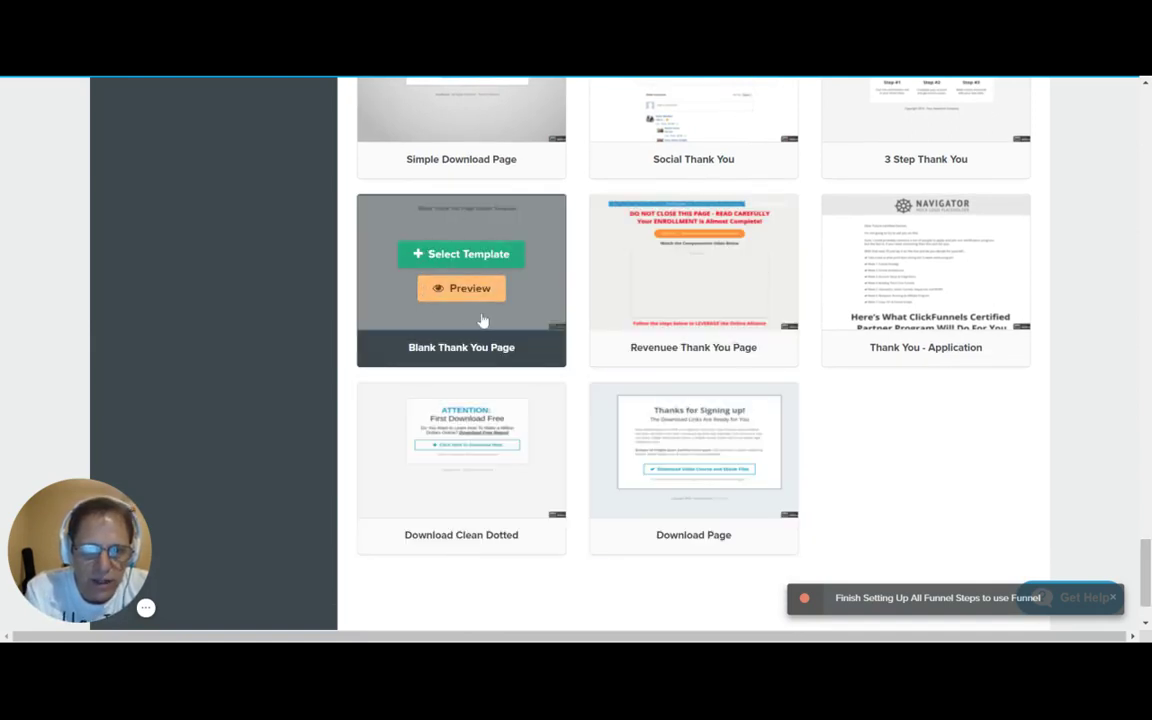
pyautogui.click(474, 256)
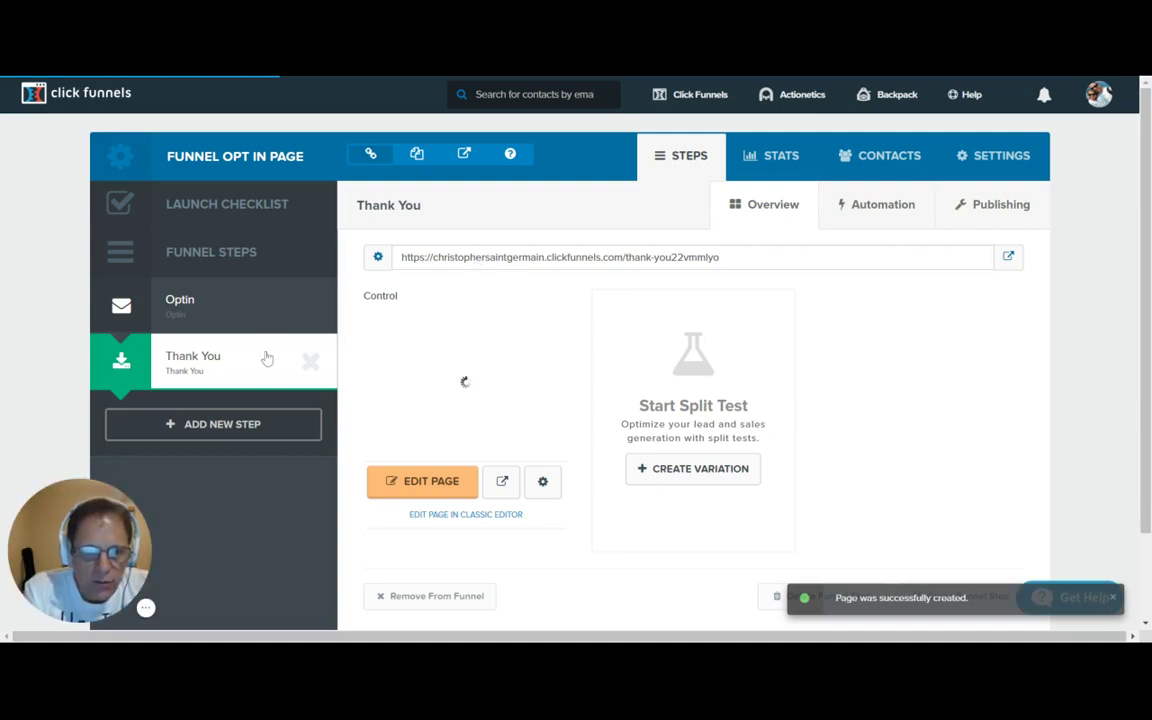
# Step: Open the Thank You page in the editor and check its starter headline
pyautogui.click(432, 488)
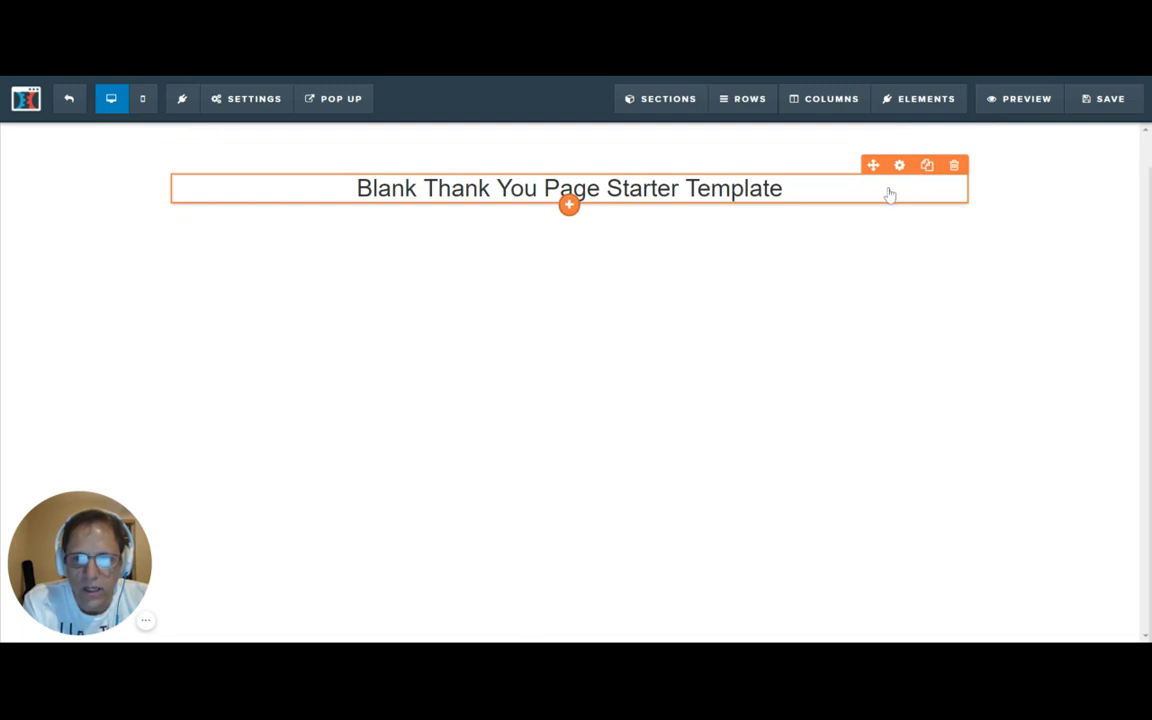
pyautogui.click(705, 192)
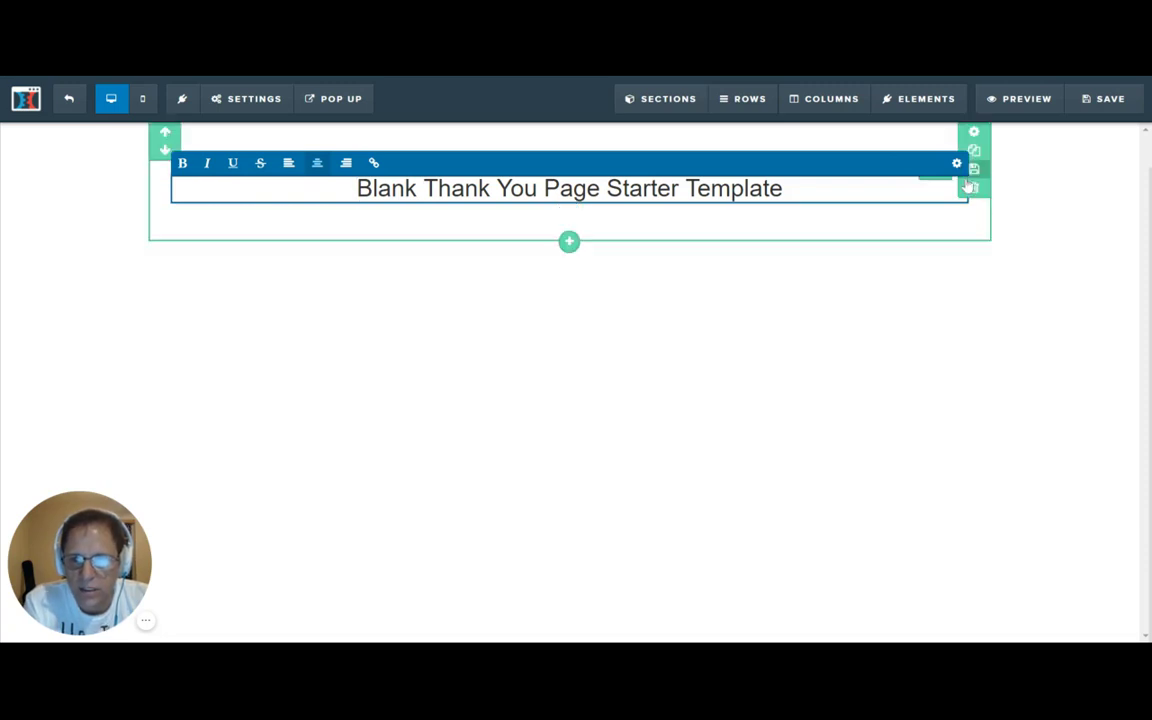
pyautogui.click(1021, 177)
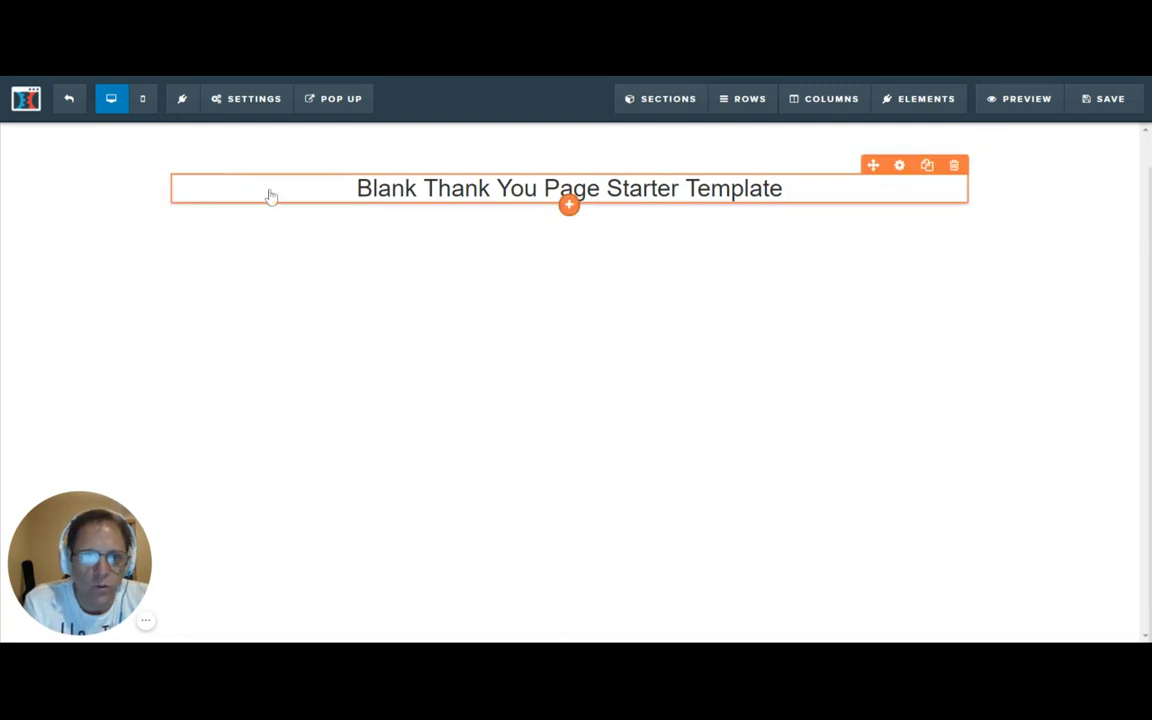
pyautogui.click(248, 108)
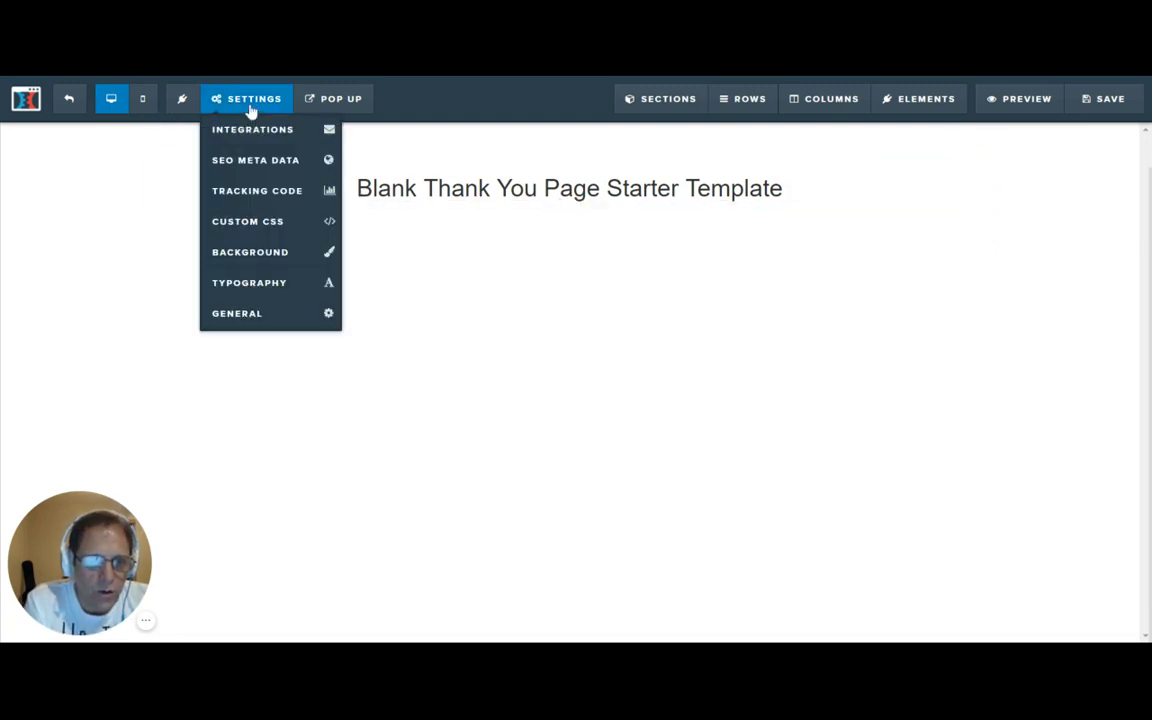
# Step: Set a wheat-field photo from page 2 of uploaded images as the page background
pyautogui.click(264, 254)
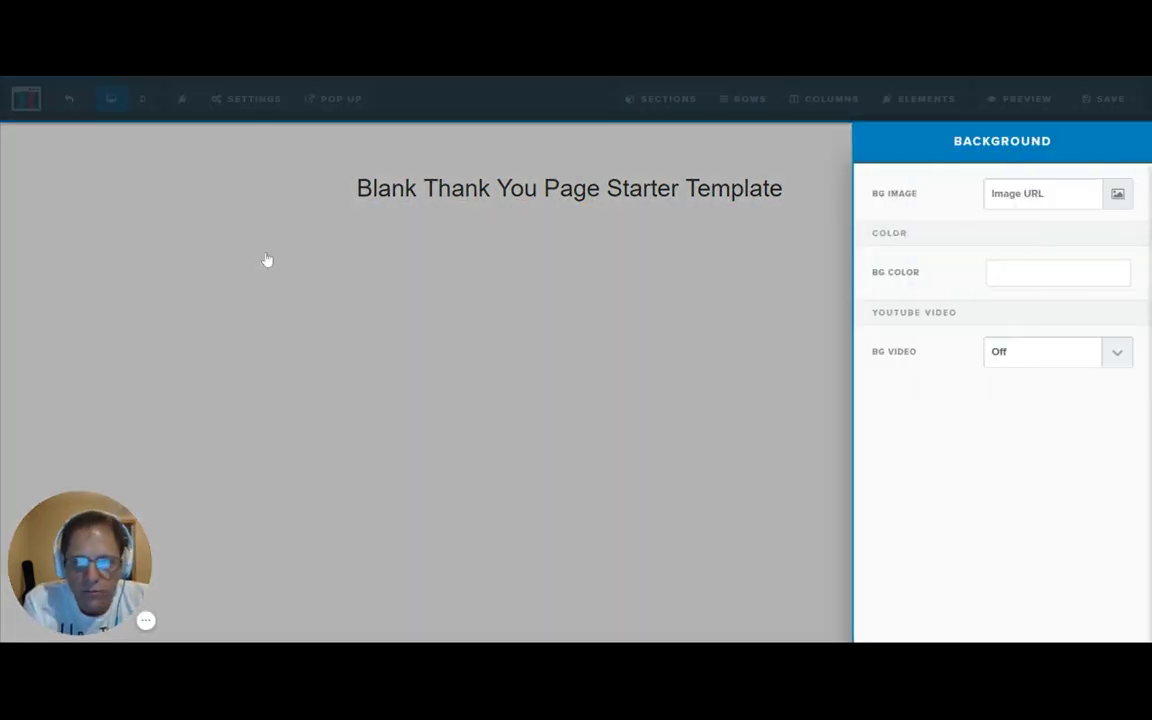
pyautogui.click(1118, 194)
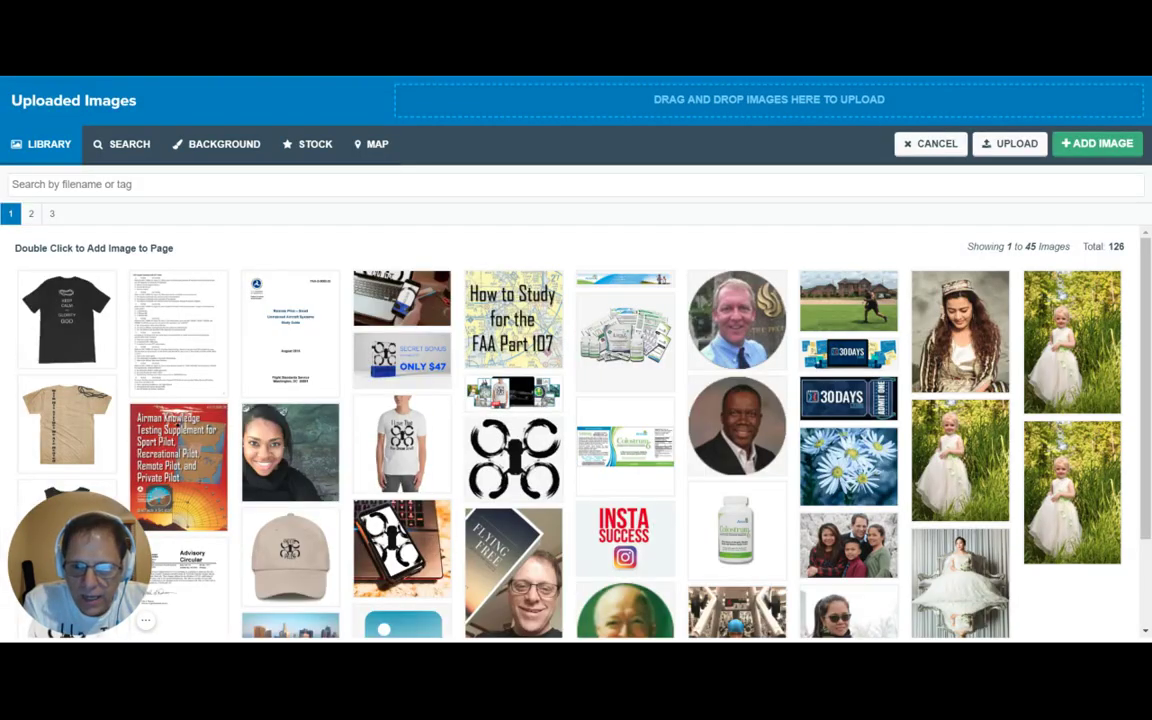
pyautogui.scroll(-2, 1149, 305)
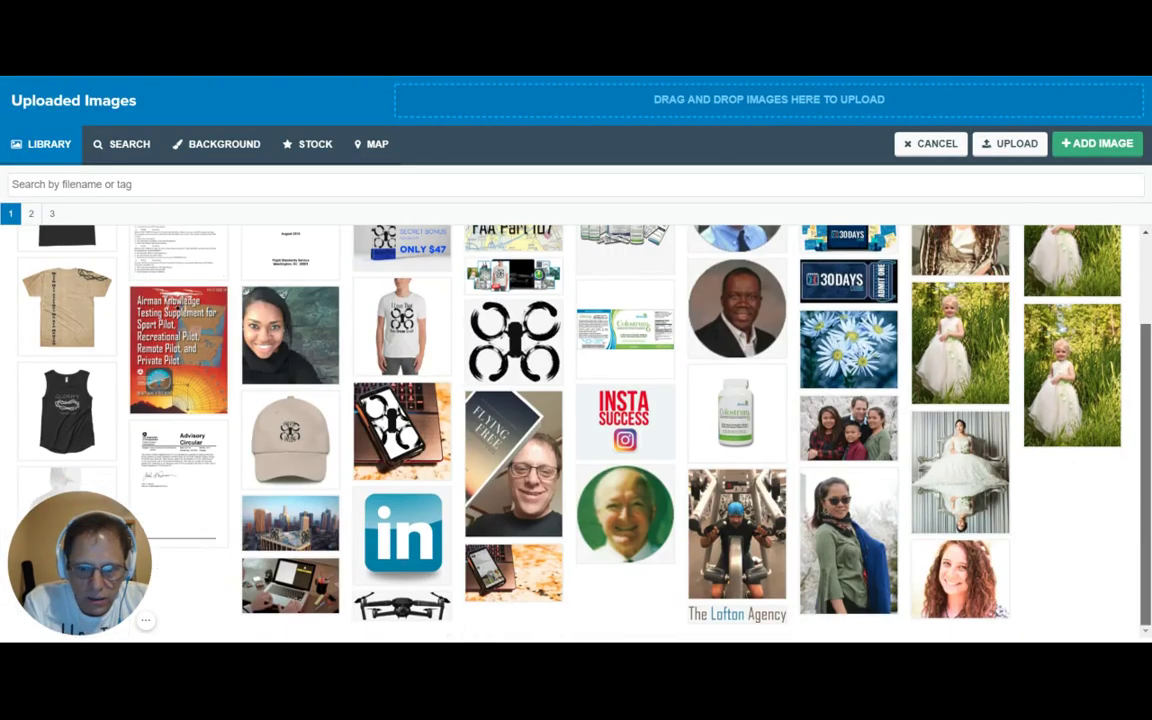
pyautogui.scroll(2, 1150, 391)
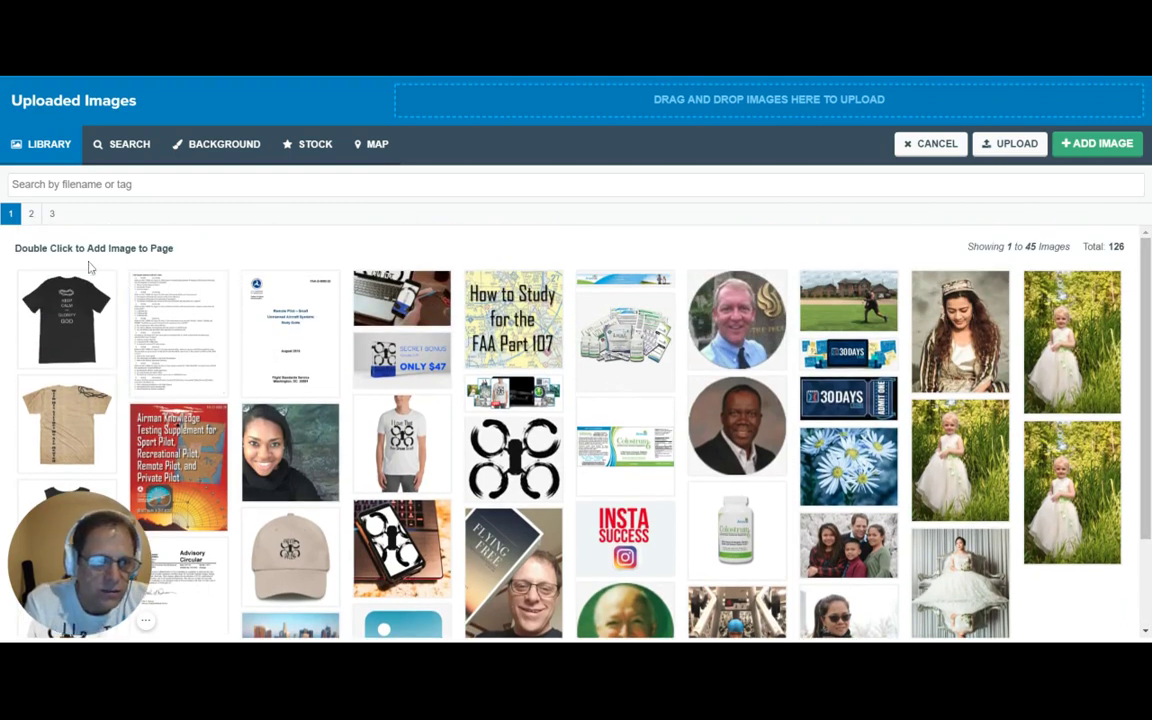
pyautogui.click(31, 215)
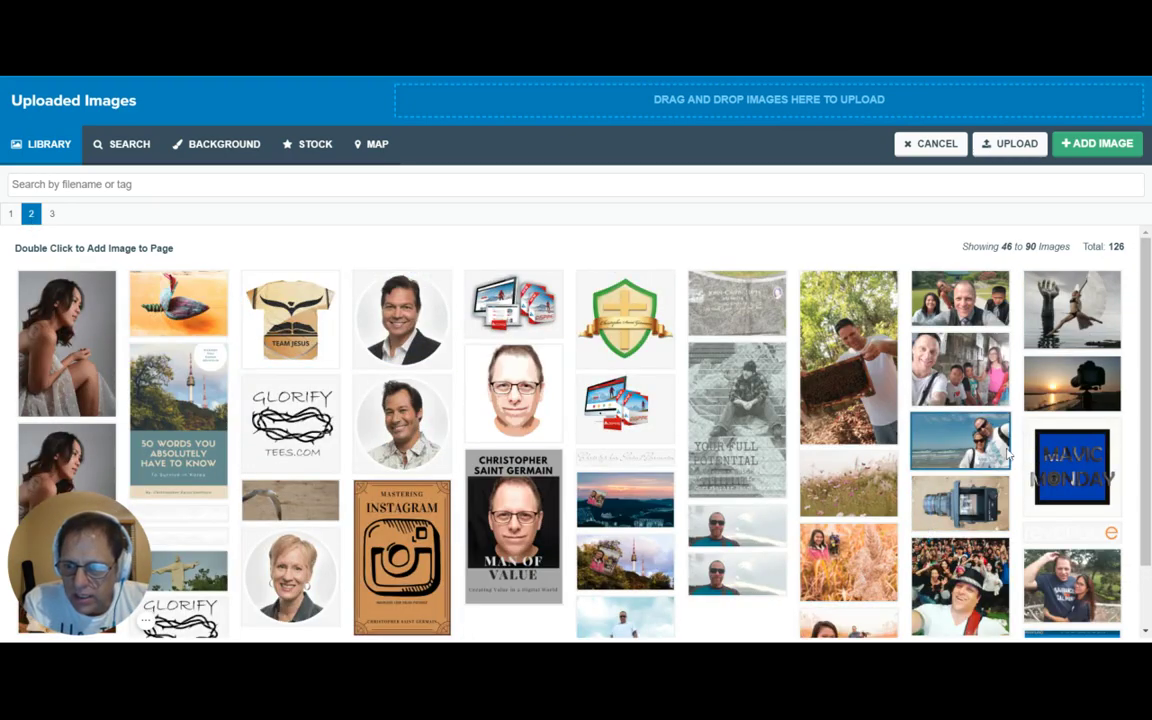
pyautogui.scroll(-2, 1148, 325)
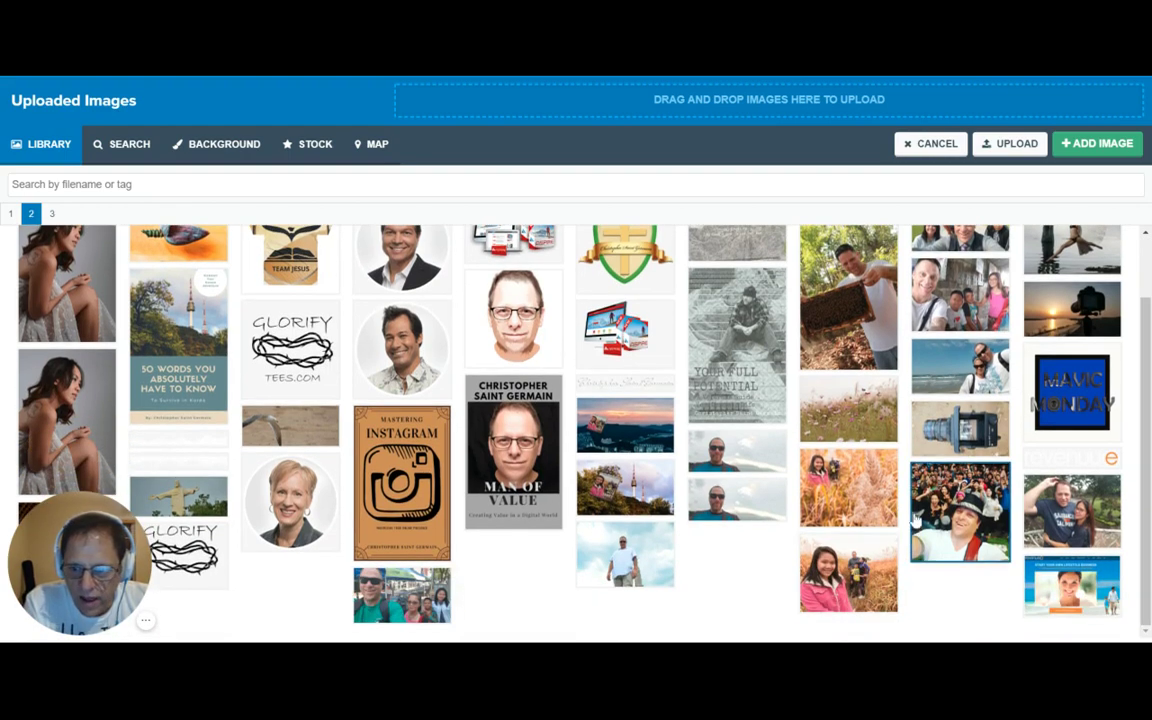
pyautogui.click(862, 502)
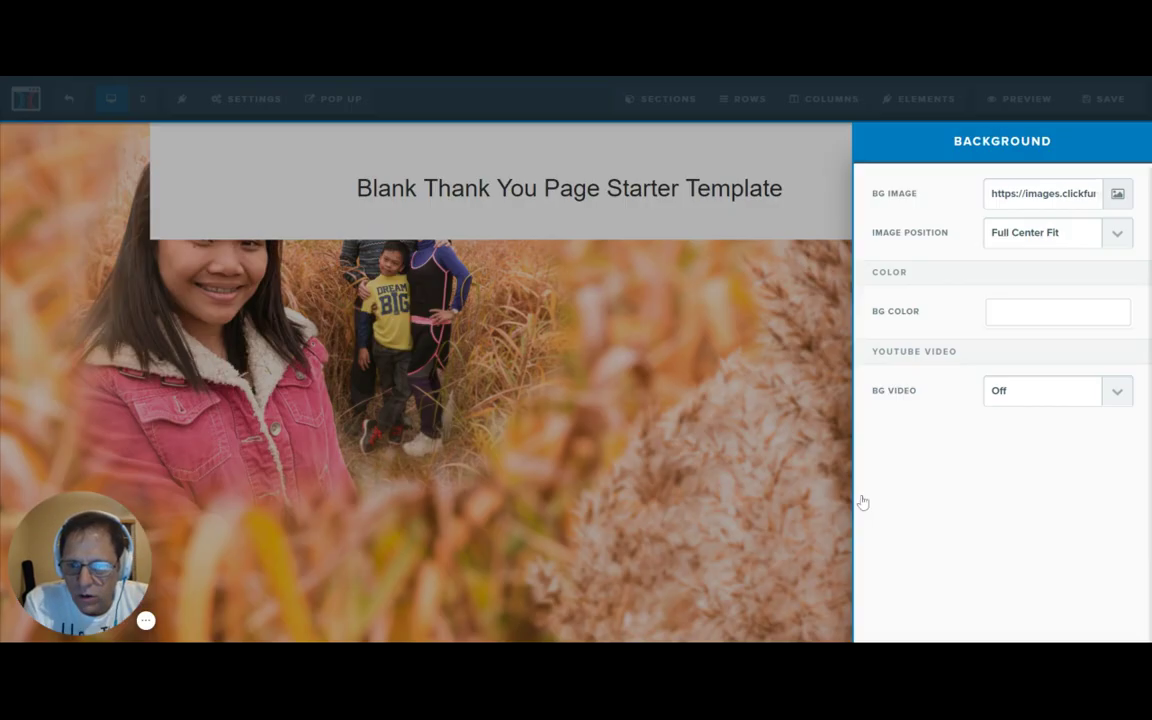
pyautogui.click(672, 326)
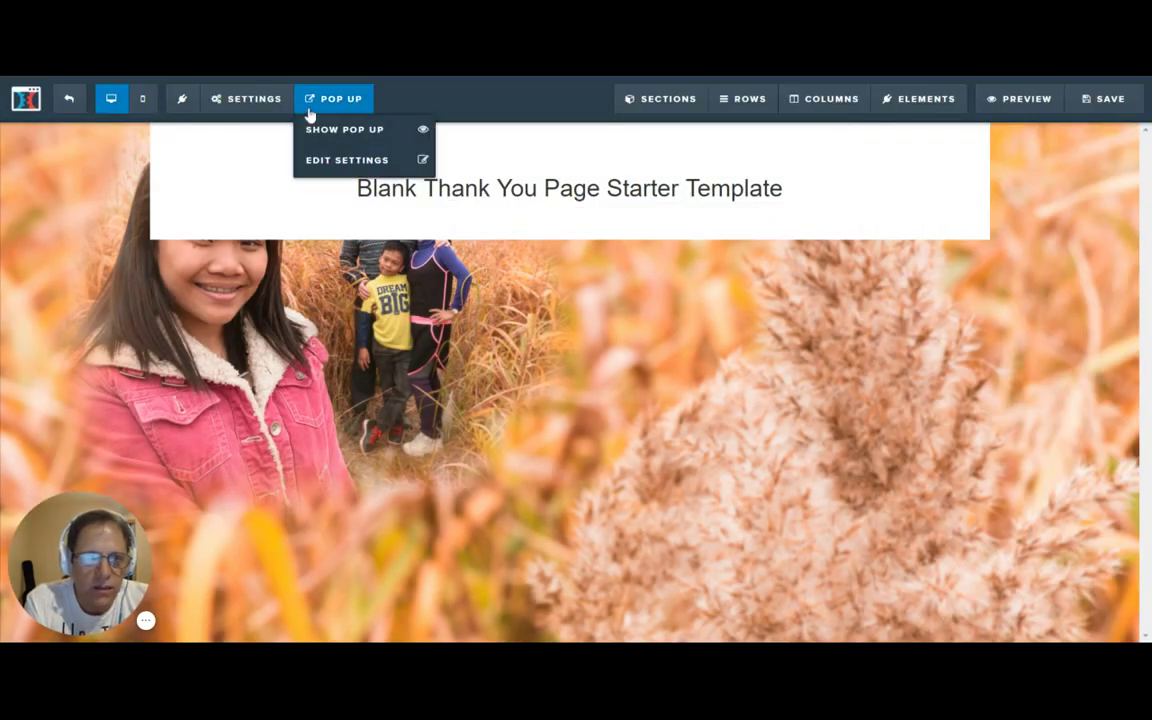
# Step: Replace the background with the wildflower meadow photo from page 2 of uploaded images
pyautogui.moveTo(232, 104)
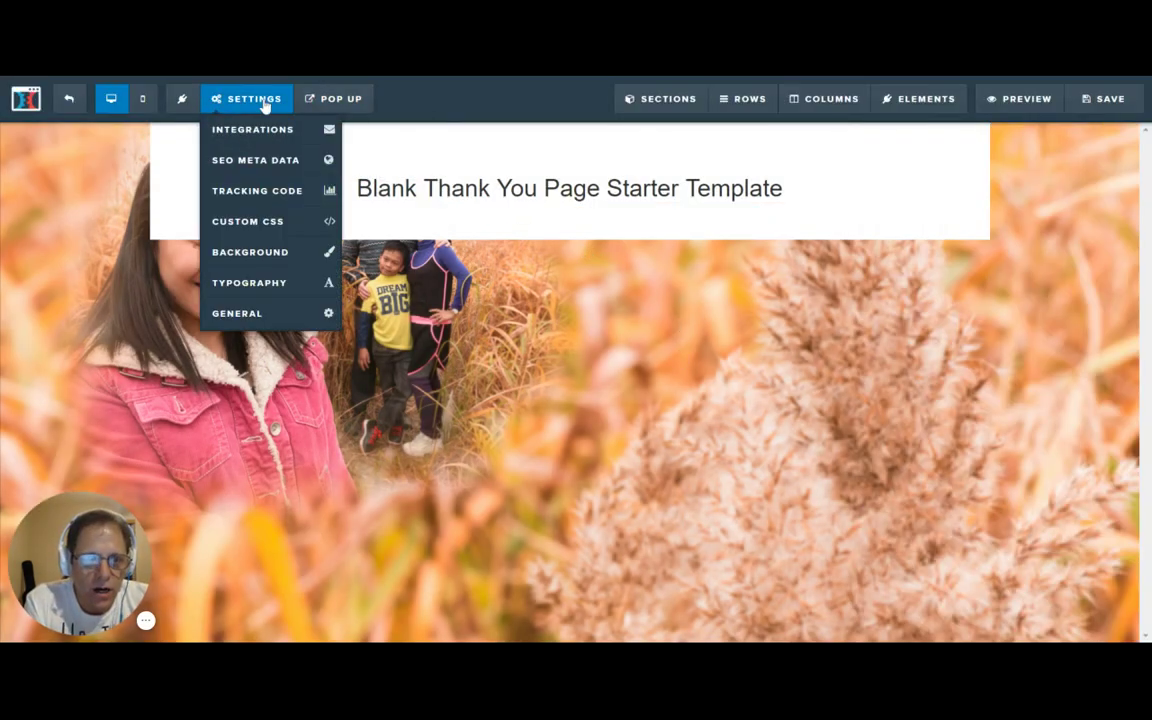
pyautogui.click(240, 314)
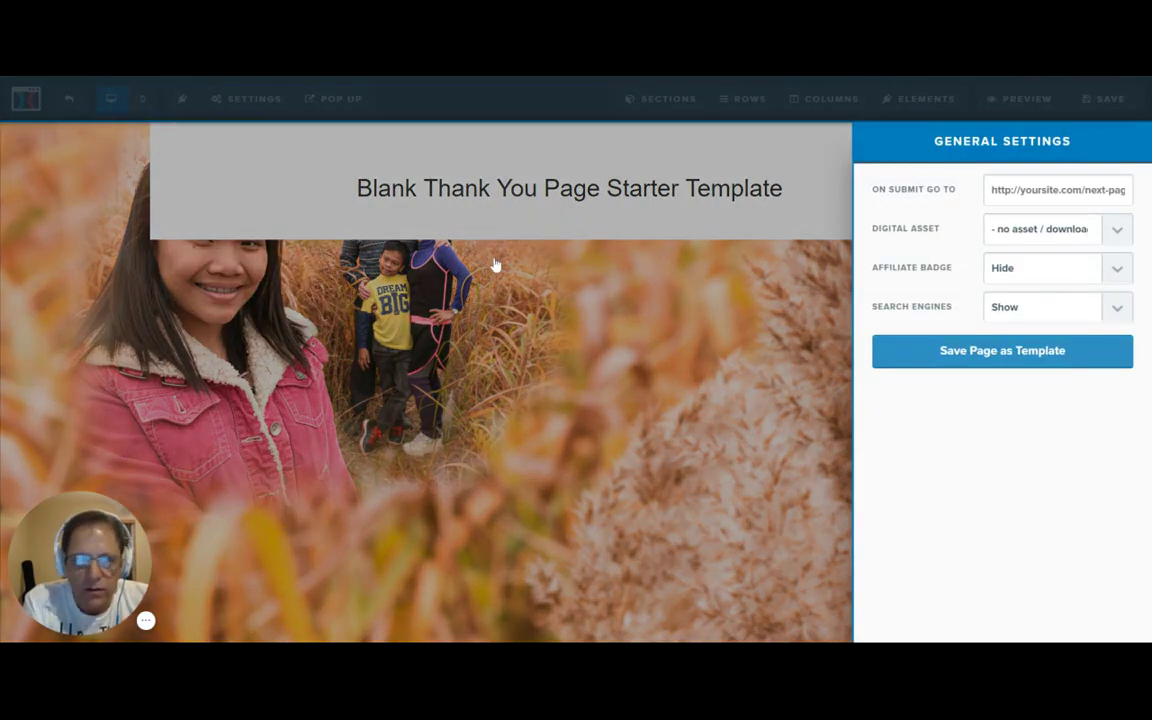
pyautogui.click(317, 177)
pyautogui.moveTo(272, 104)
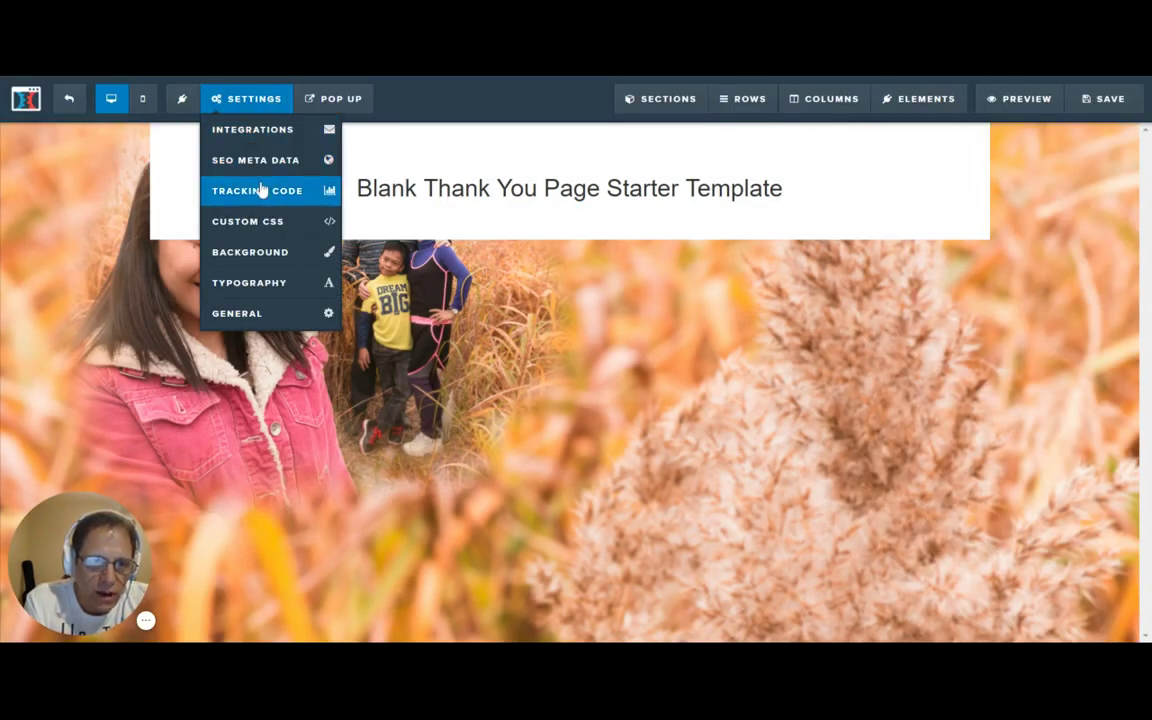
pyautogui.click(262, 254)
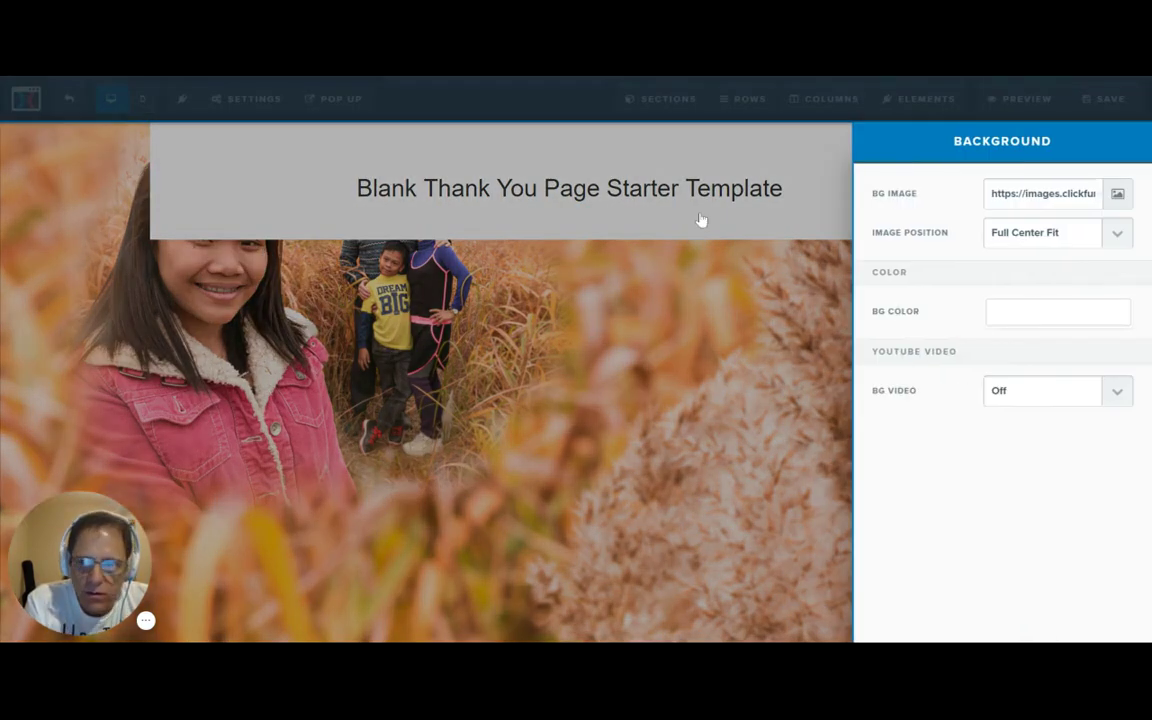
pyautogui.click(1118, 196)
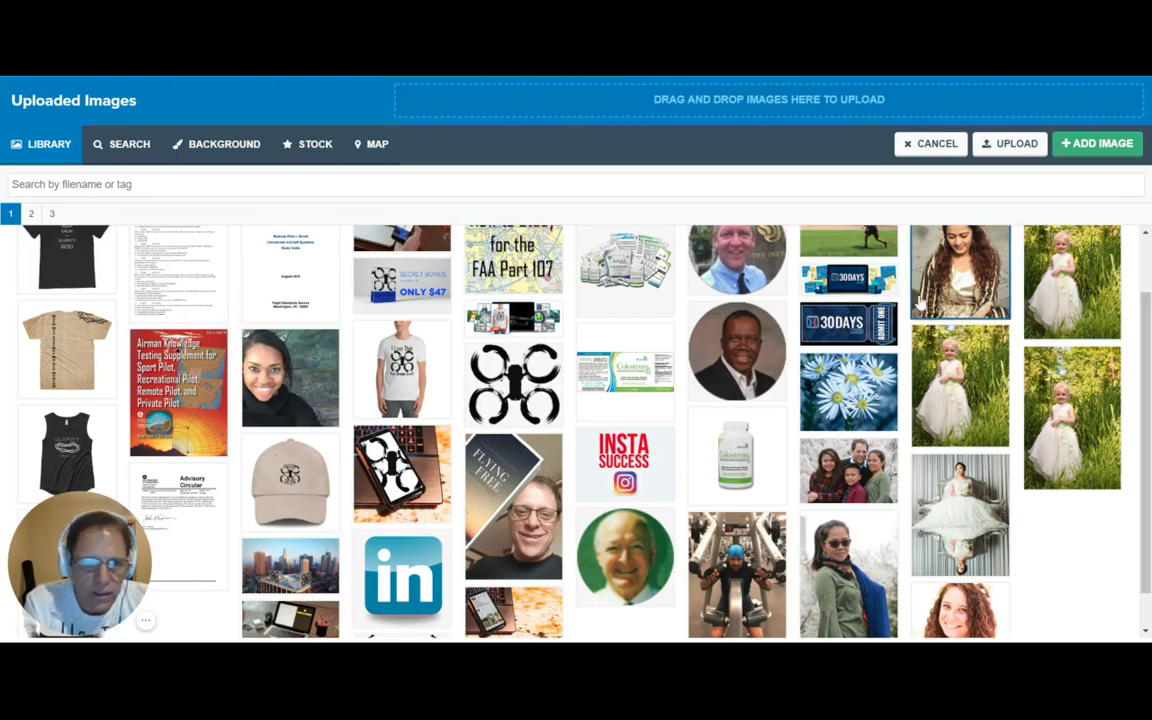
pyautogui.click(30, 214)
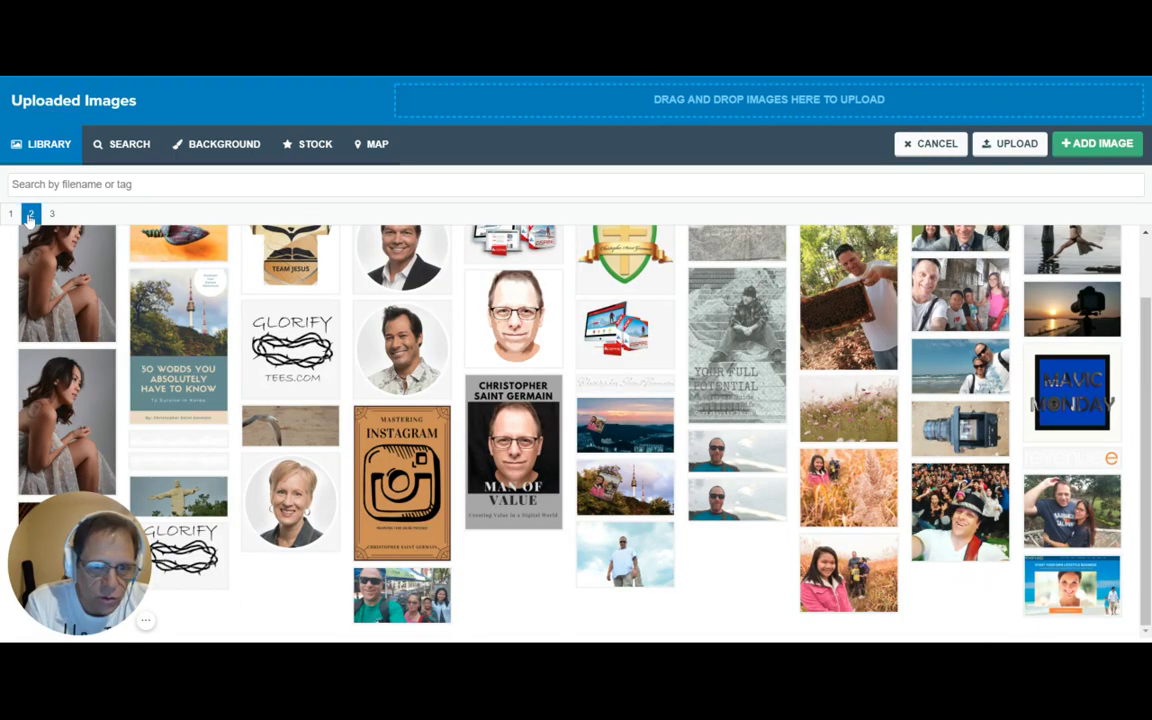
pyautogui.doubleClick(868, 416)
pyautogui.click(710, 444)
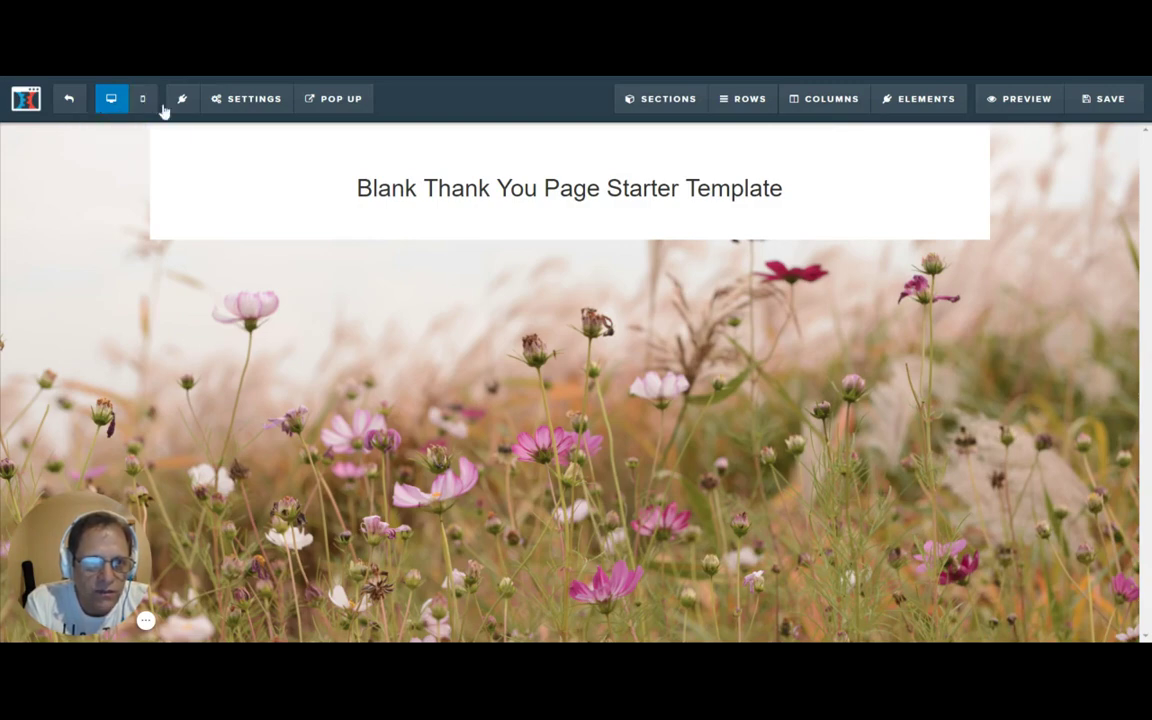
# Step: Set the page background colour to yellow #ffe300 with adjusted transparency
pyautogui.moveTo(221, 104)
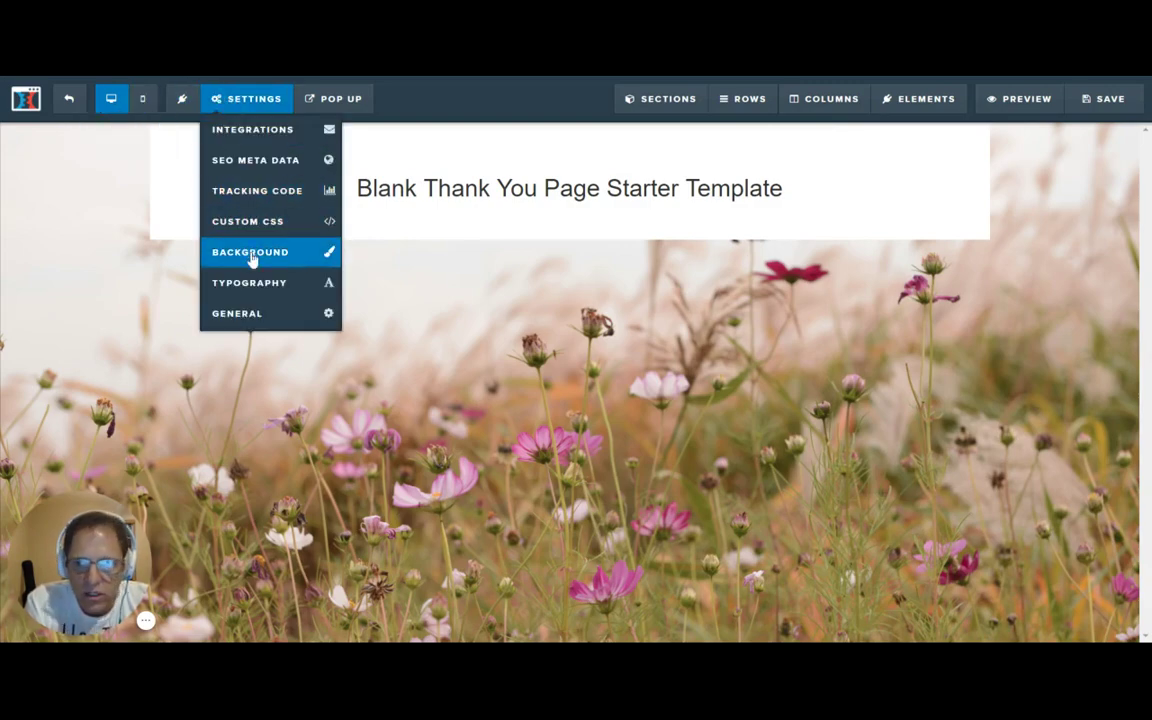
pyautogui.click(252, 259)
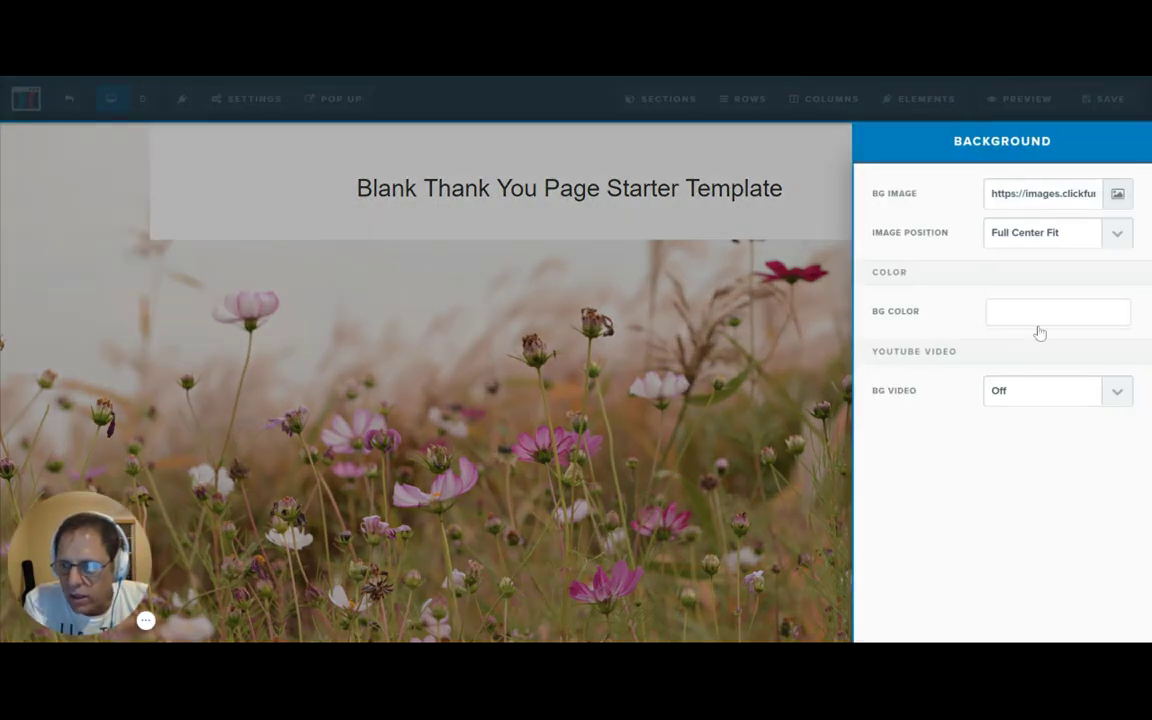
pyautogui.click(1068, 315)
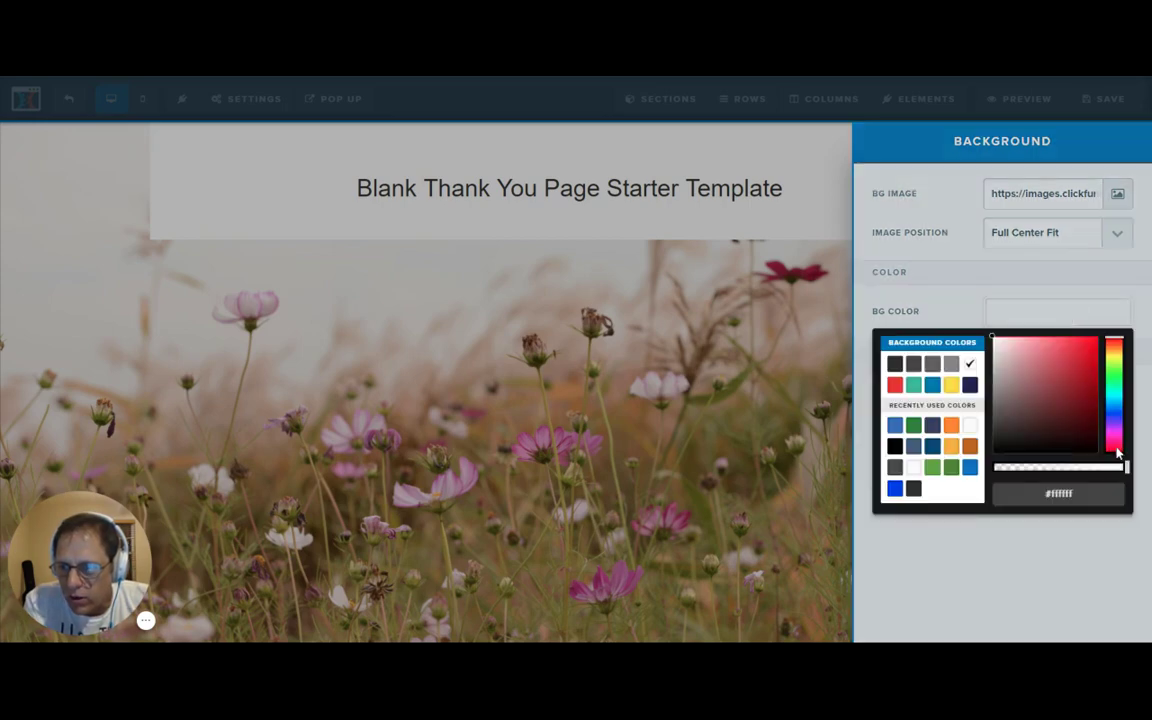
pyautogui.moveTo(1128, 474)
pyautogui.mouseDown()
pyautogui.moveTo(1013, 476)
pyautogui.moveTo(1111, 471)
pyautogui.moveTo(1135, 483)
pyautogui.mouseUp()
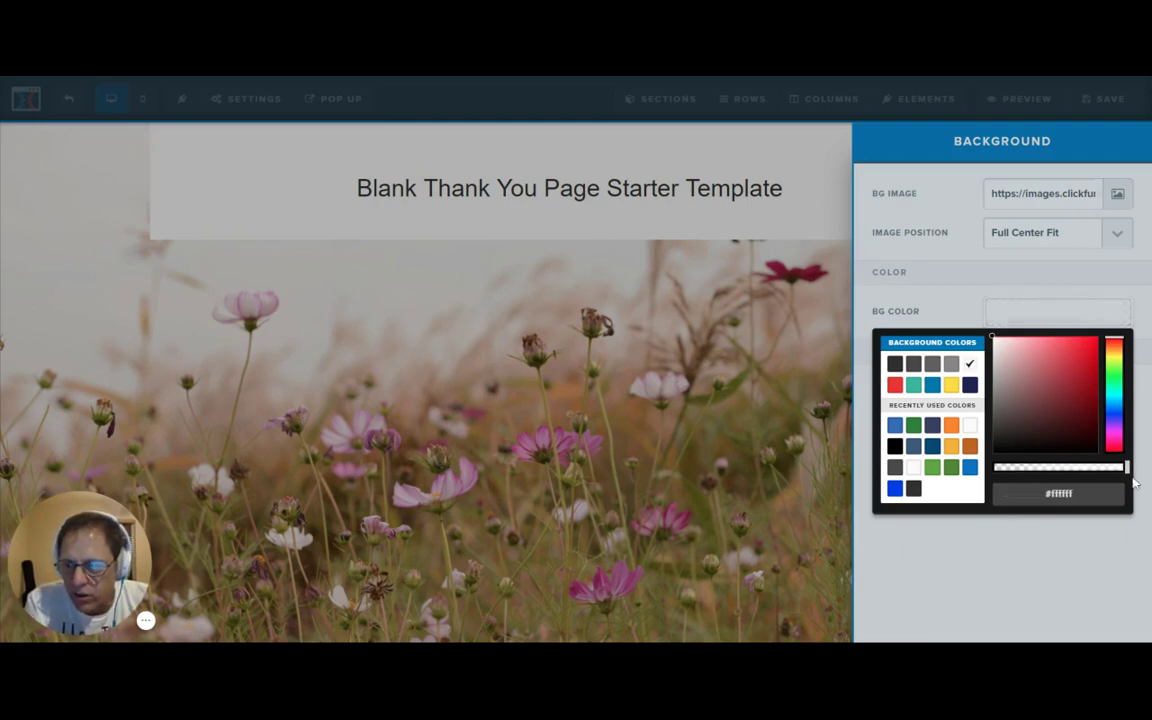
pyautogui.click(952, 389)
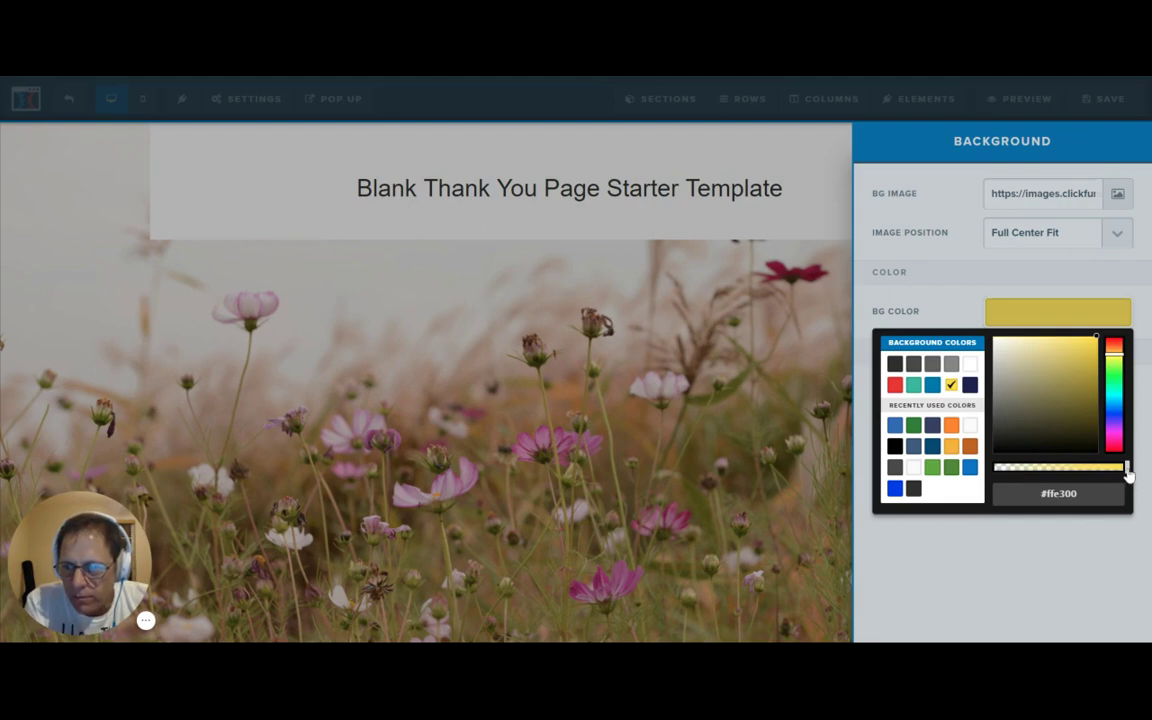
pyautogui.moveTo(1125, 472)
pyautogui.mouseDown()
pyautogui.moveTo(1012, 485)
pyautogui.moveTo(1128, 478)
pyautogui.mouseUp()
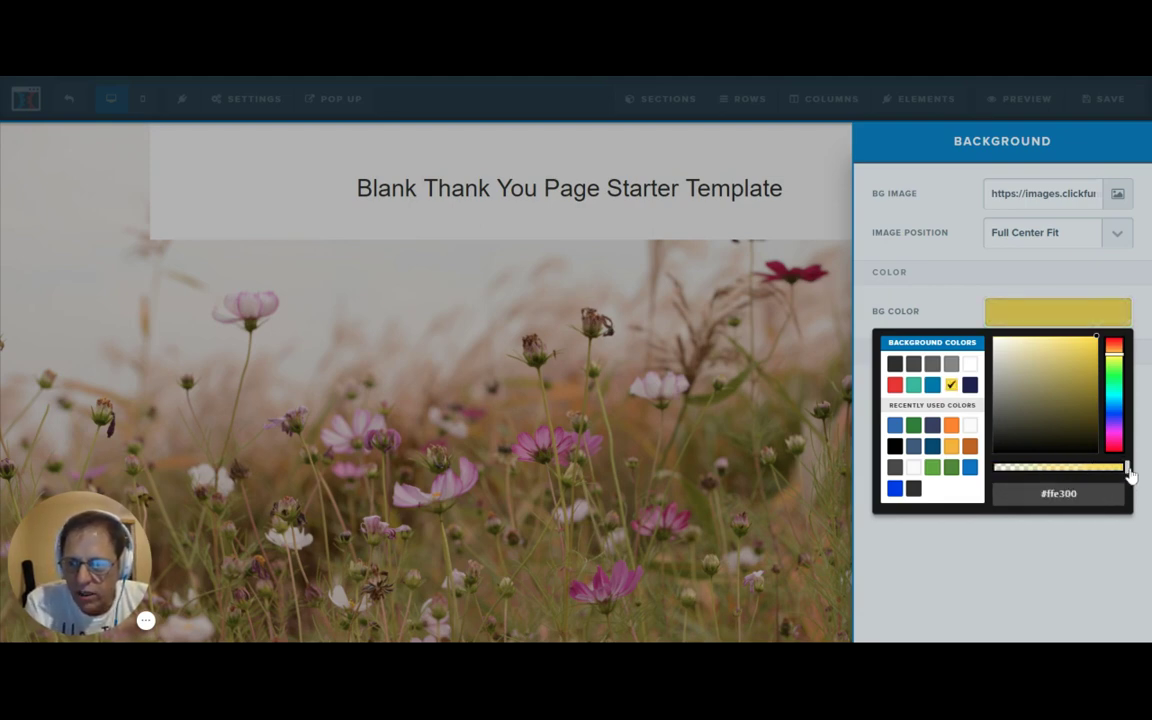
pyautogui.click(1020, 609)
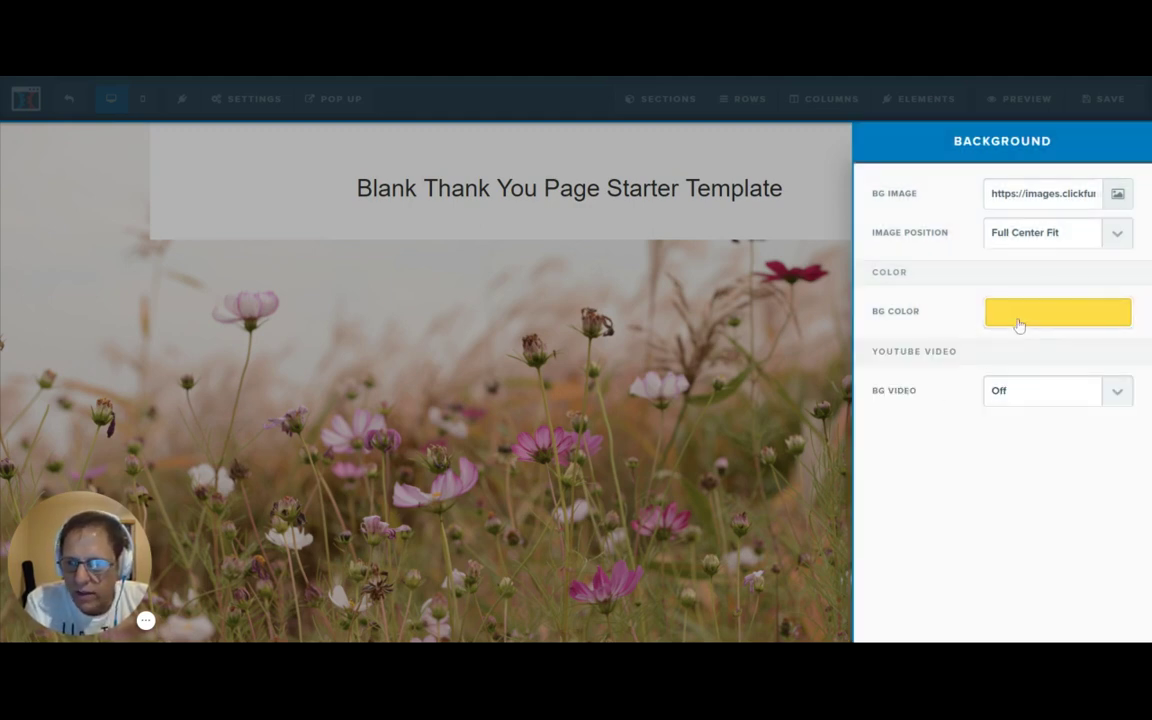
# Step: Change the background image position from Fill 100% Width to Repeat
pyautogui.click(744, 344)
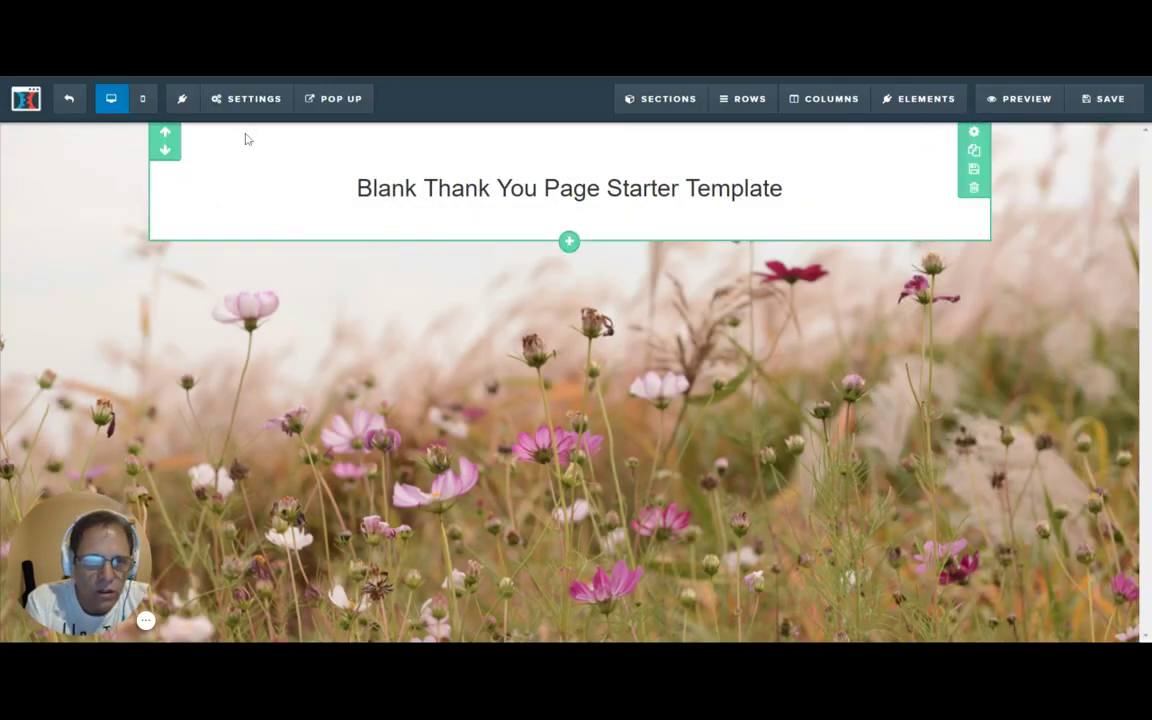
pyautogui.moveTo(254, 104)
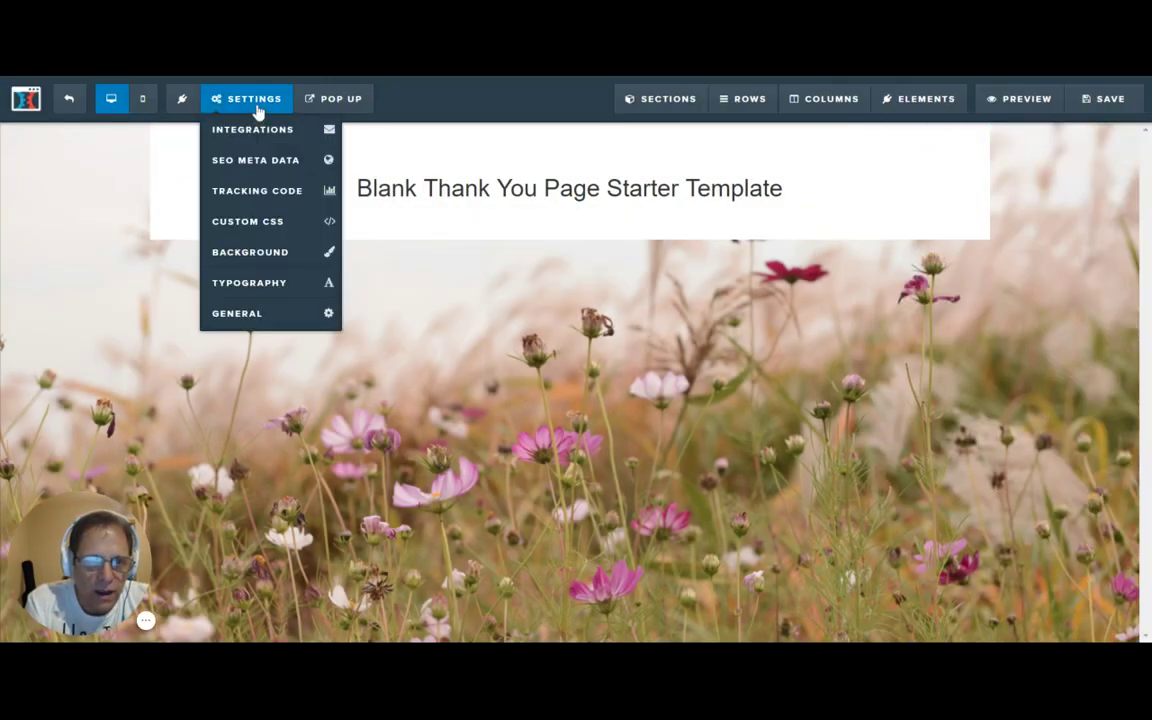
pyautogui.click(251, 255)
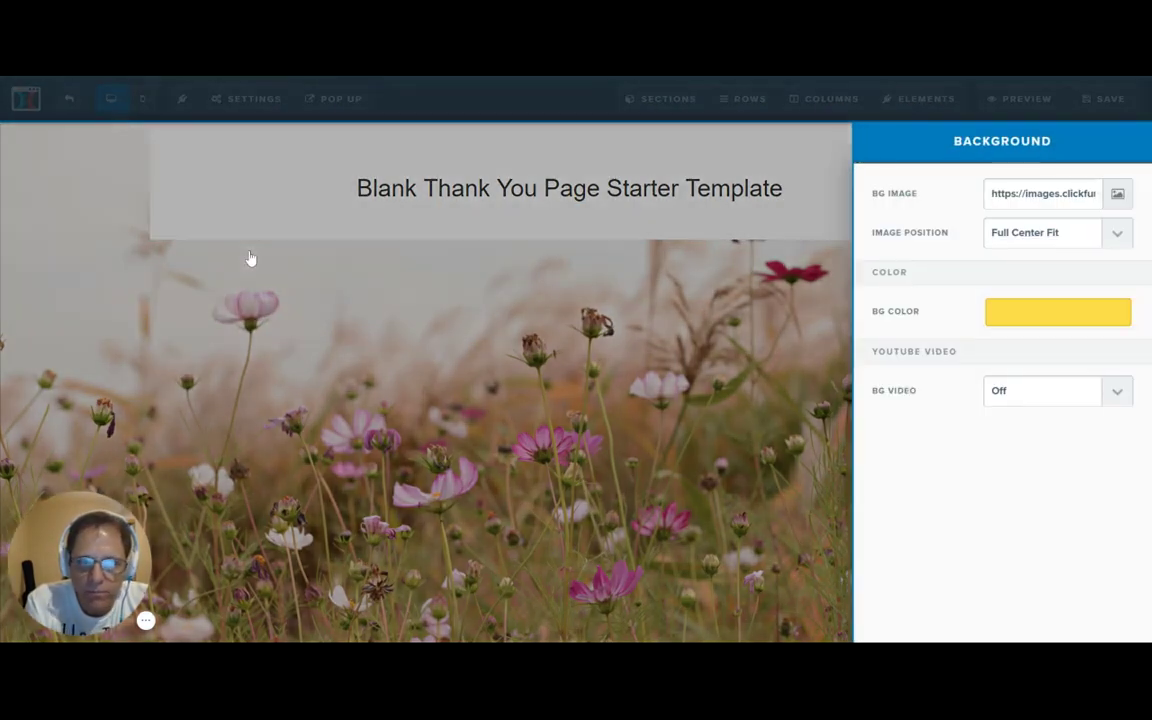
pyautogui.click(1082, 258)
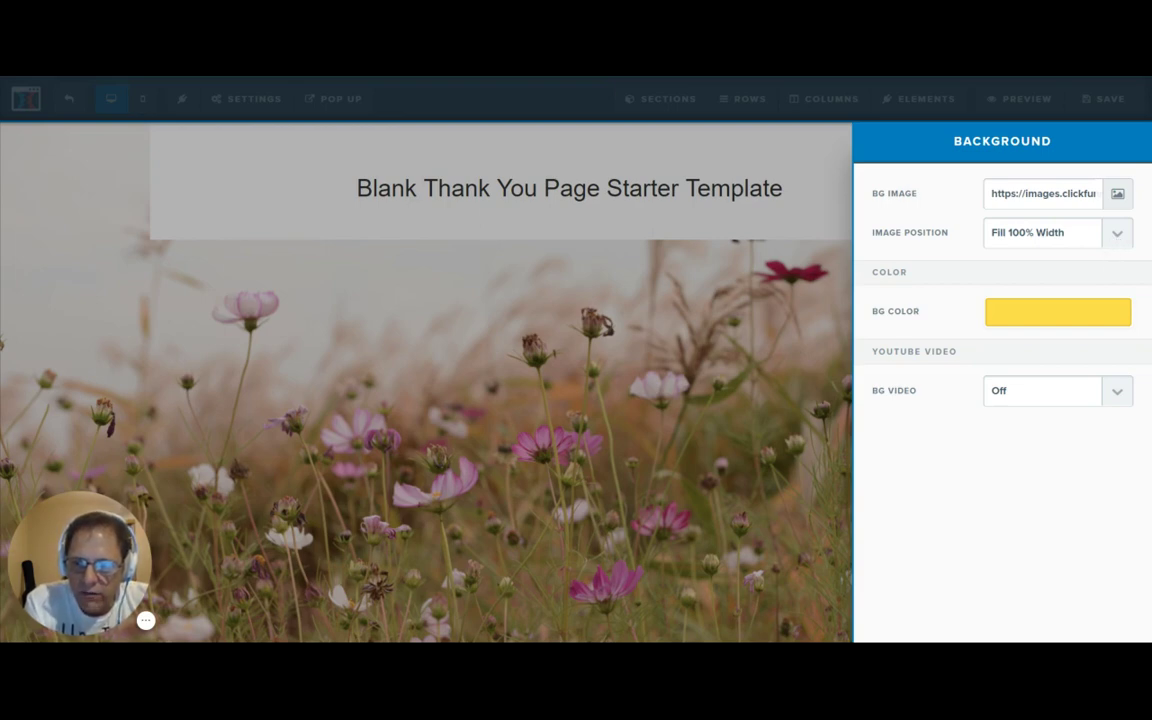
pyautogui.press('Down')
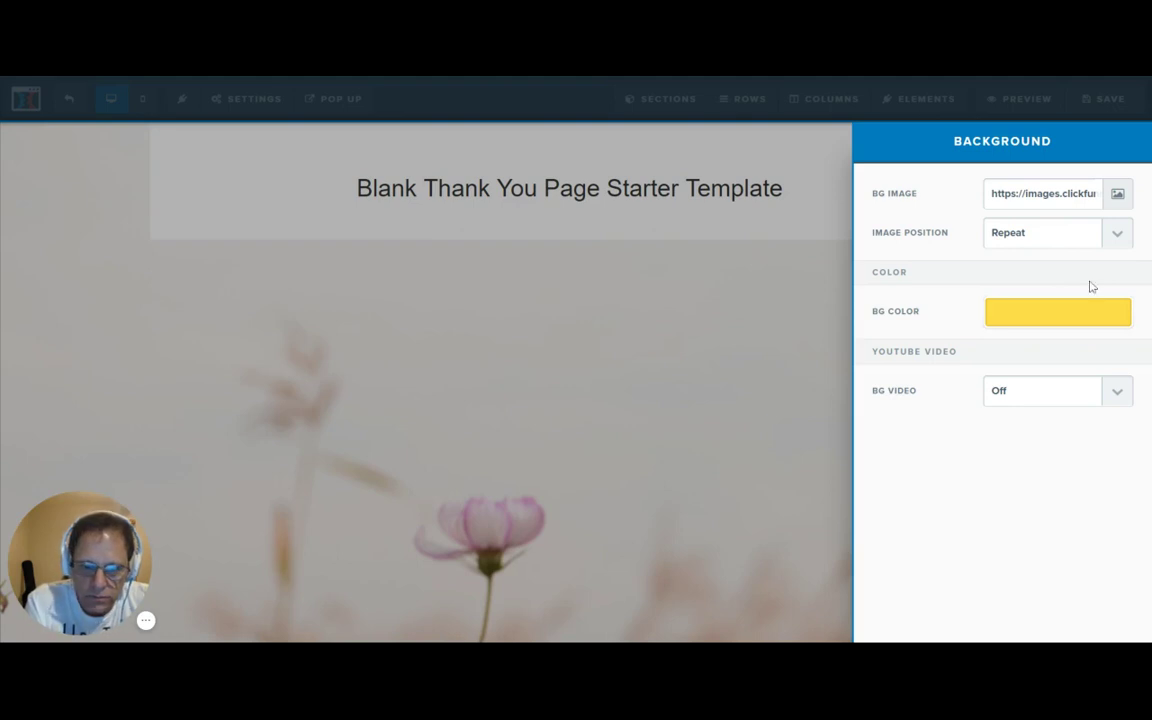
pyautogui.click(825, 358)
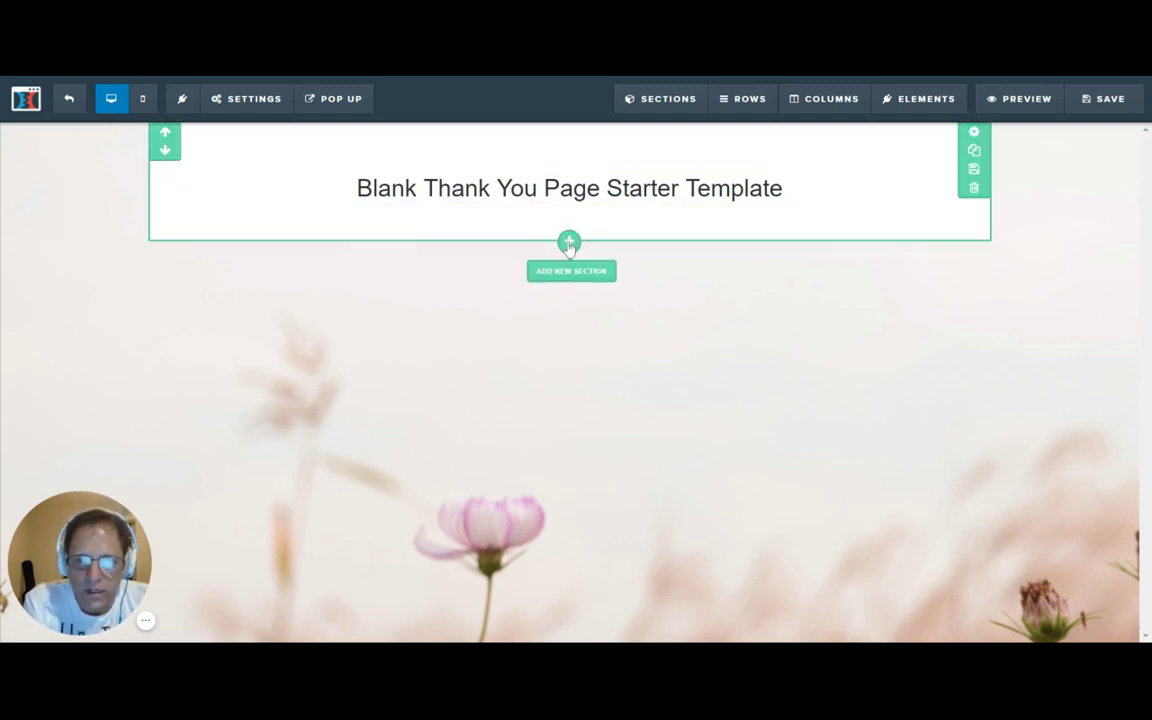
# Step: Add a full-width section with a one-column row holding an image element
pyautogui.click(569, 244)
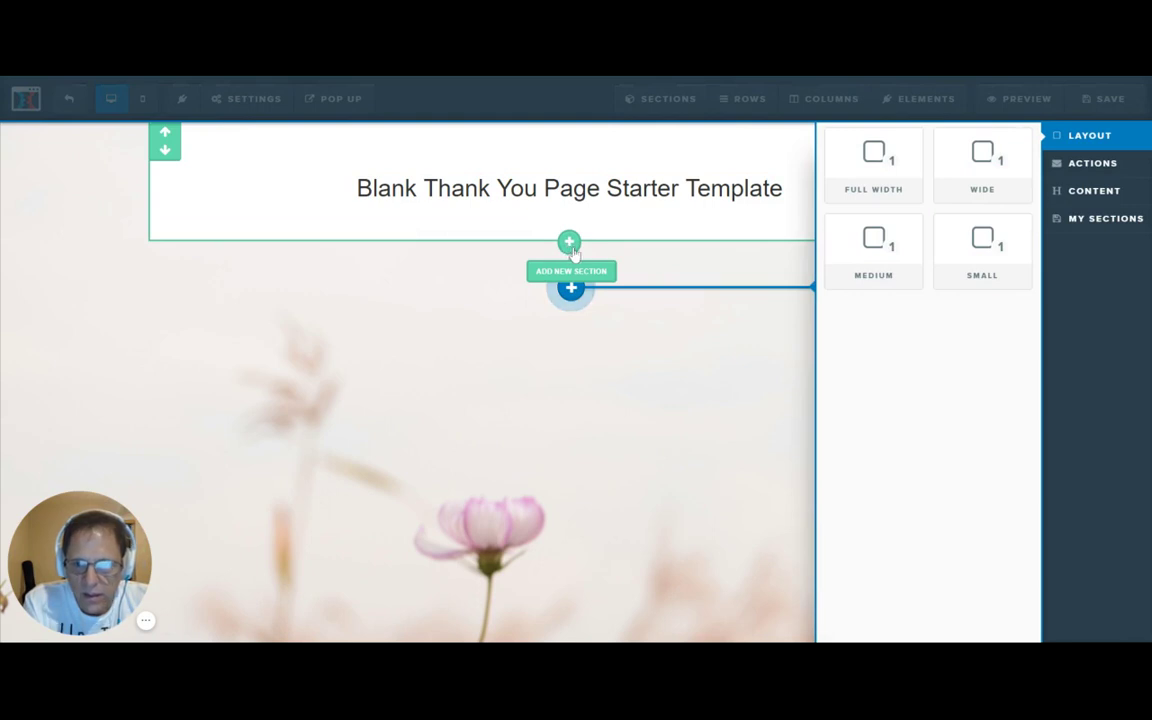
pyautogui.click(880, 180)
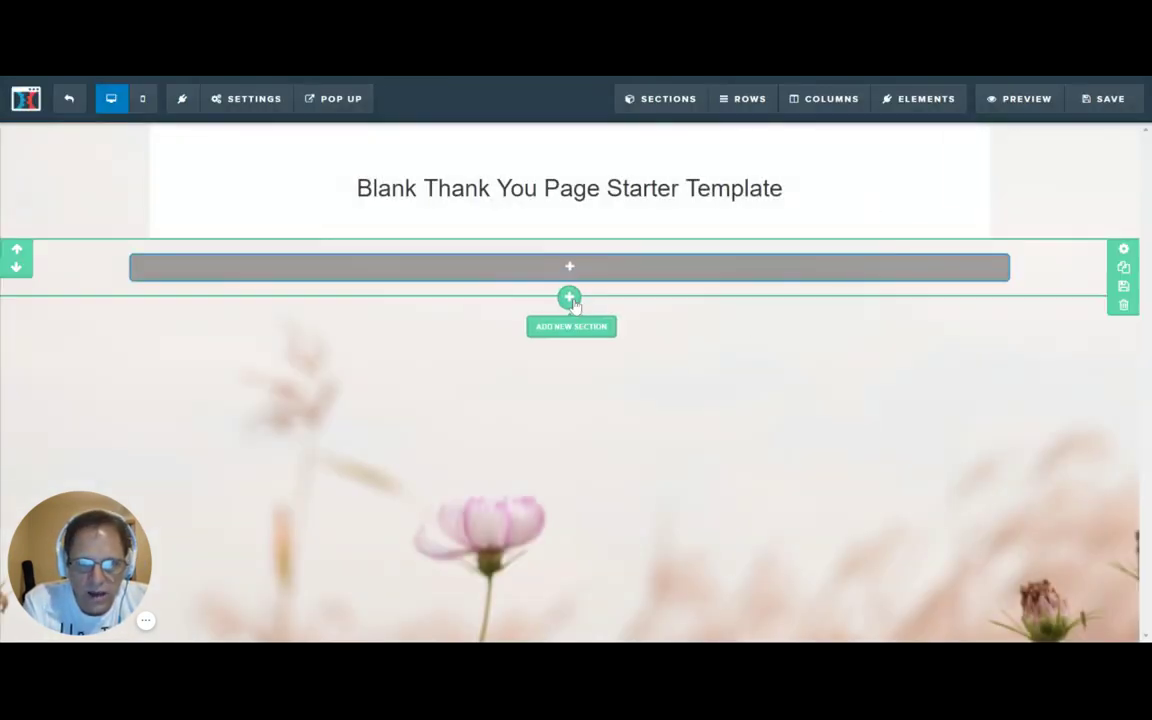
pyautogui.click(570, 296)
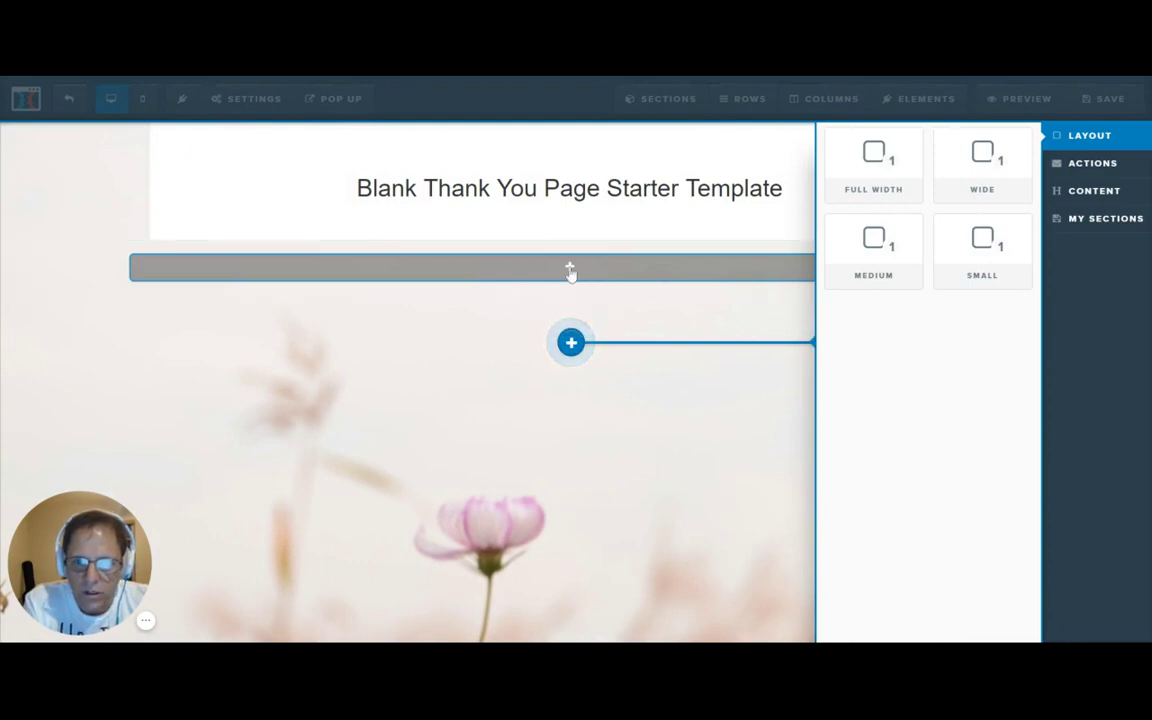
pyautogui.click(570, 266)
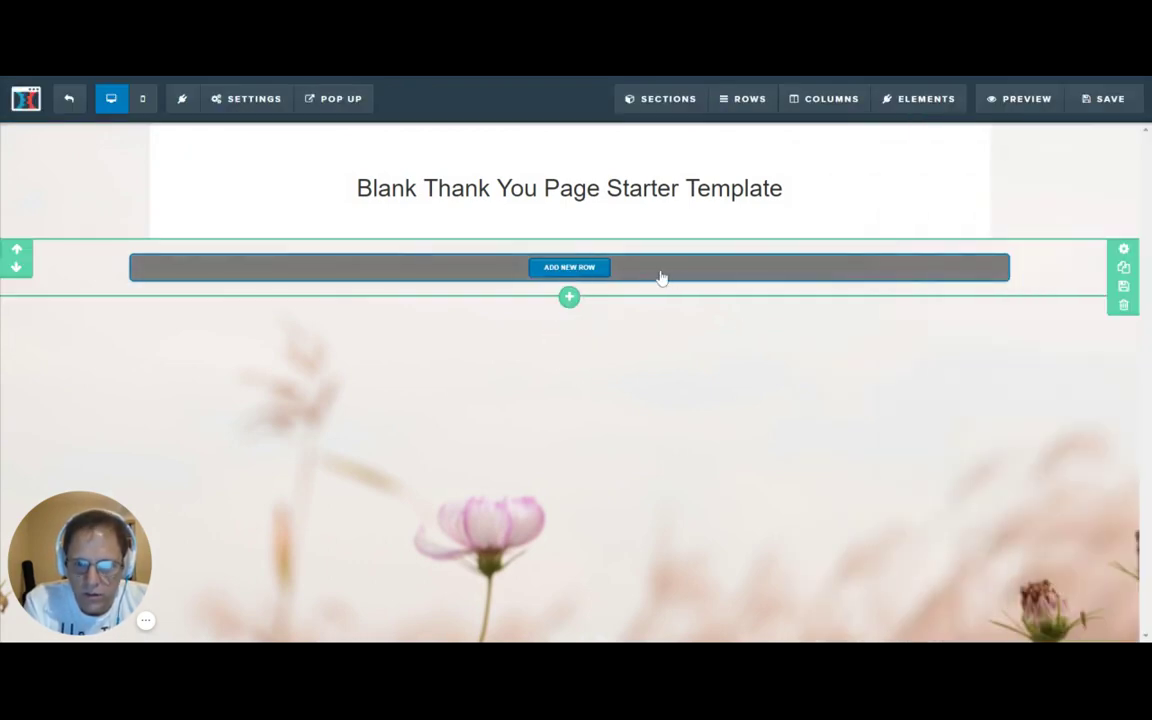
pyautogui.click(599, 273)
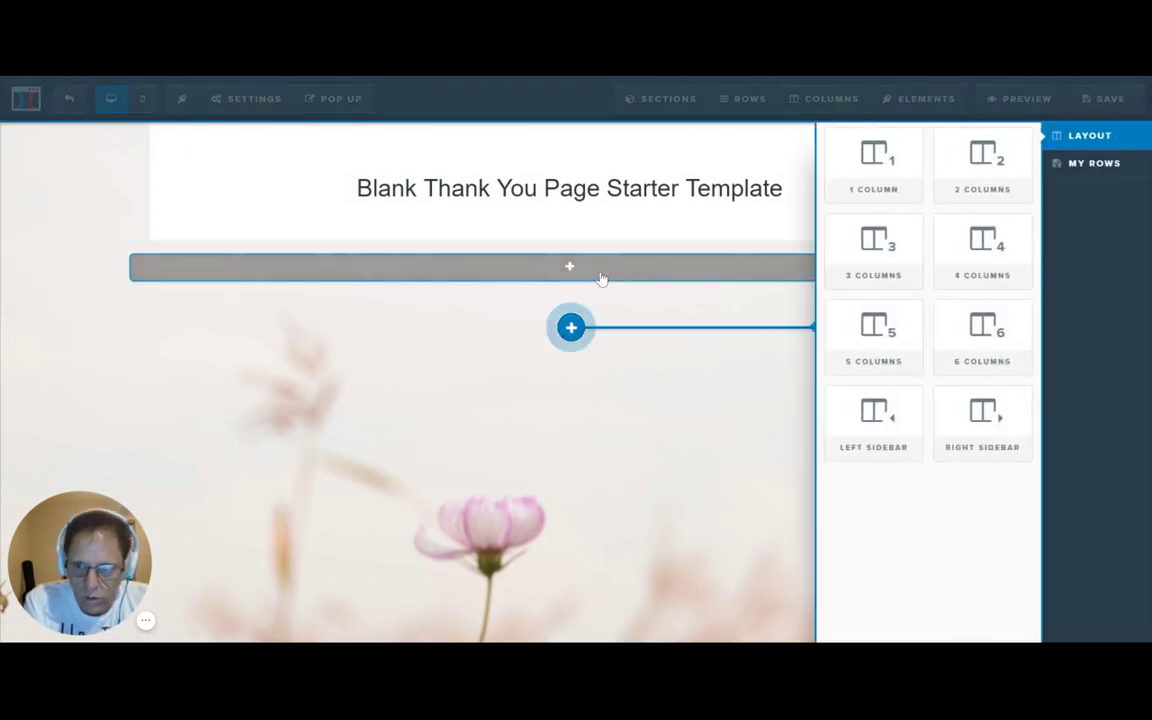
pyautogui.click(870, 176)
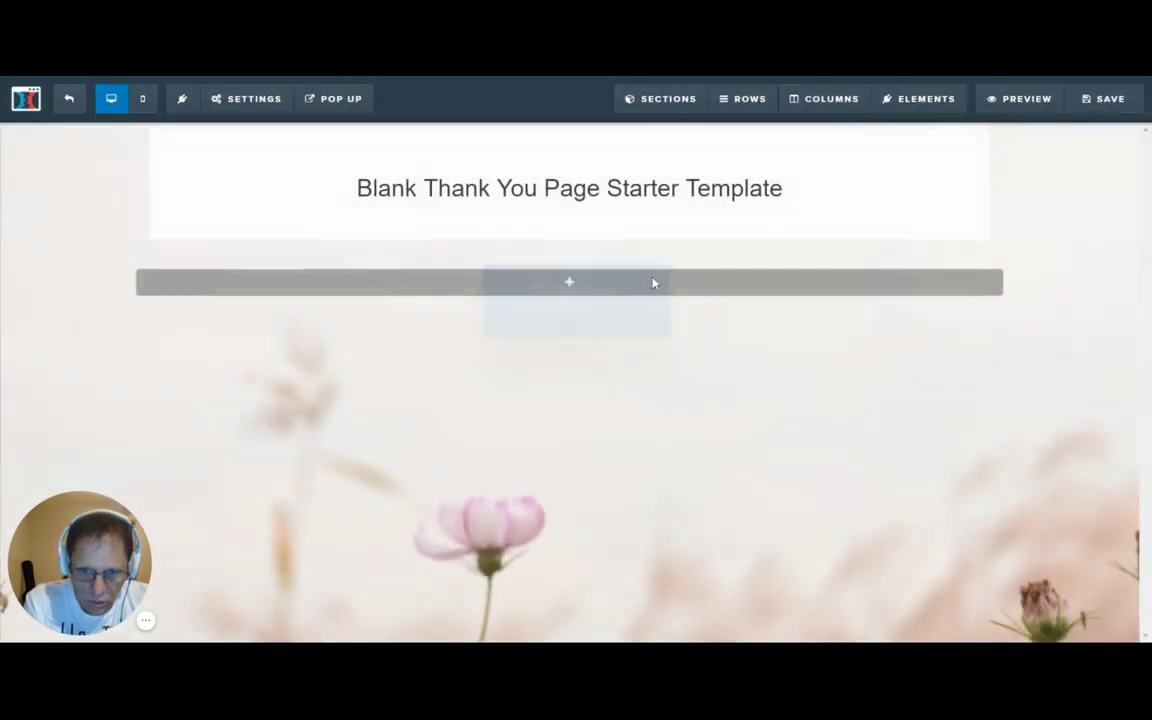
pyautogui.click(599, 284)
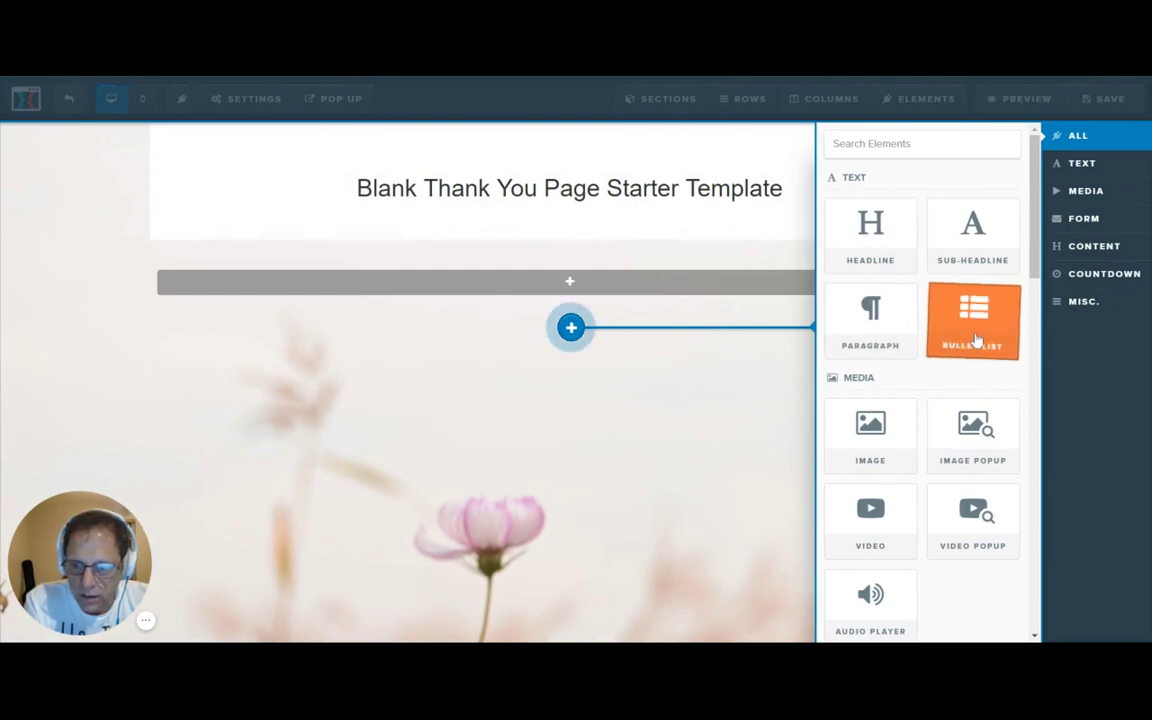
pyautogui.click(878, 440)
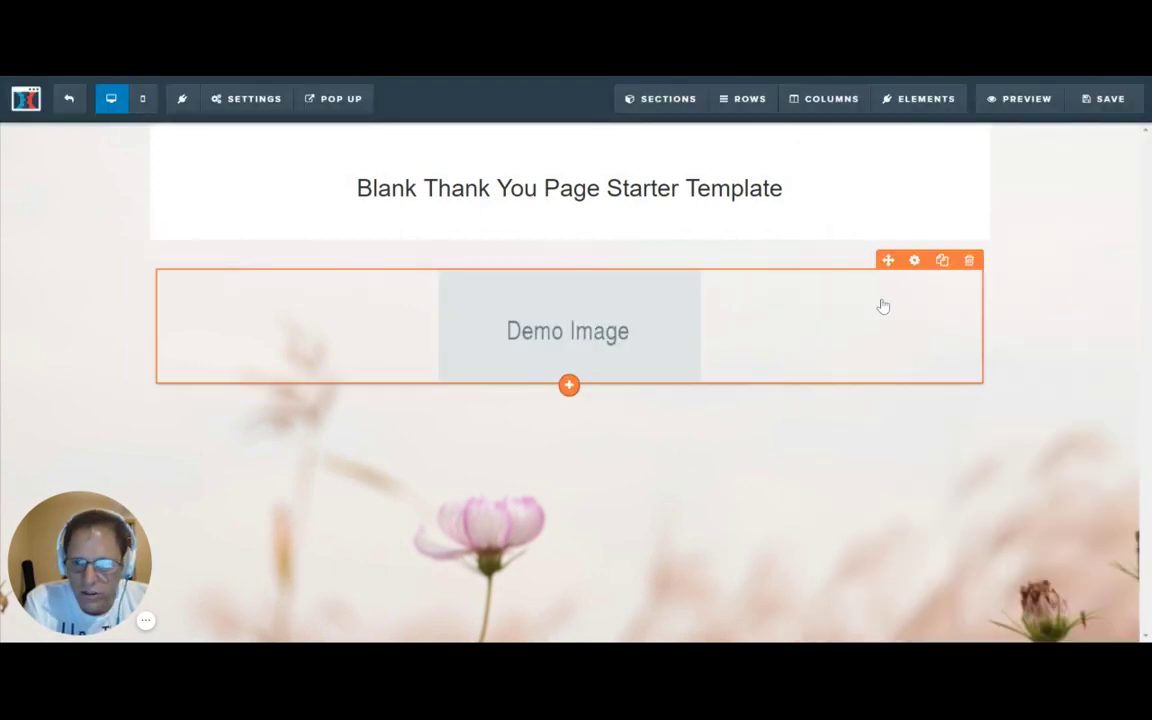
# Step: Clone the demo image several times and scroll to review the row
pyautogui.click(943, 262)
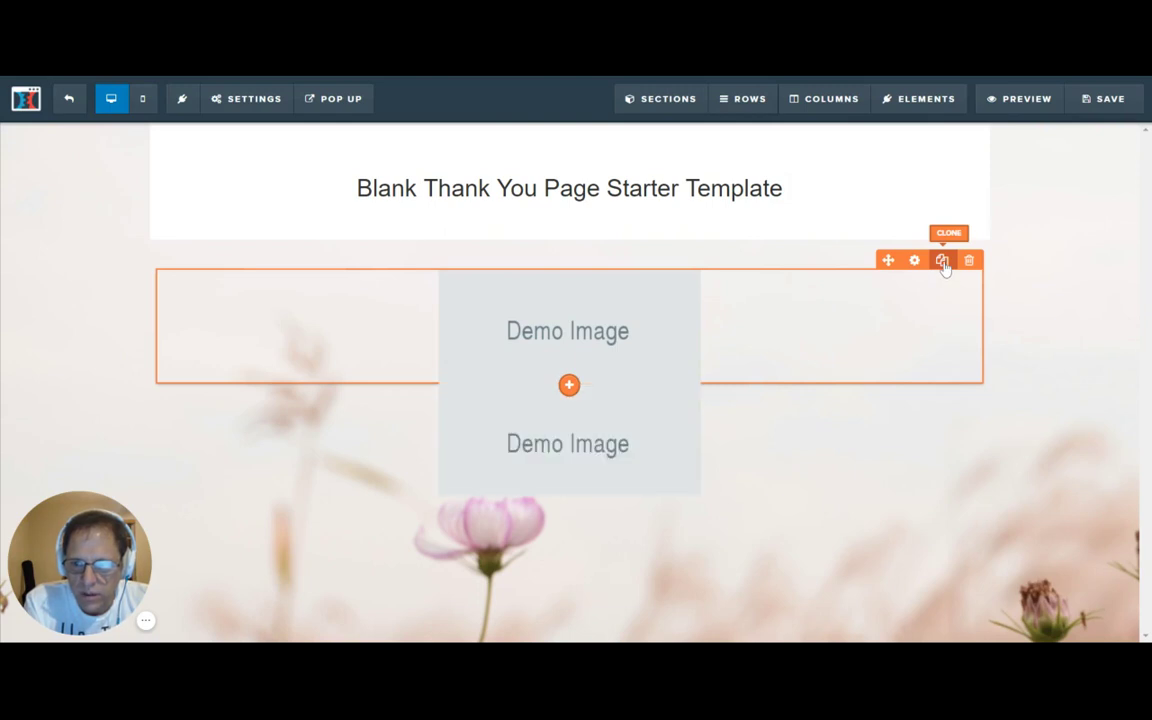
pyautogui.click(943, 262)
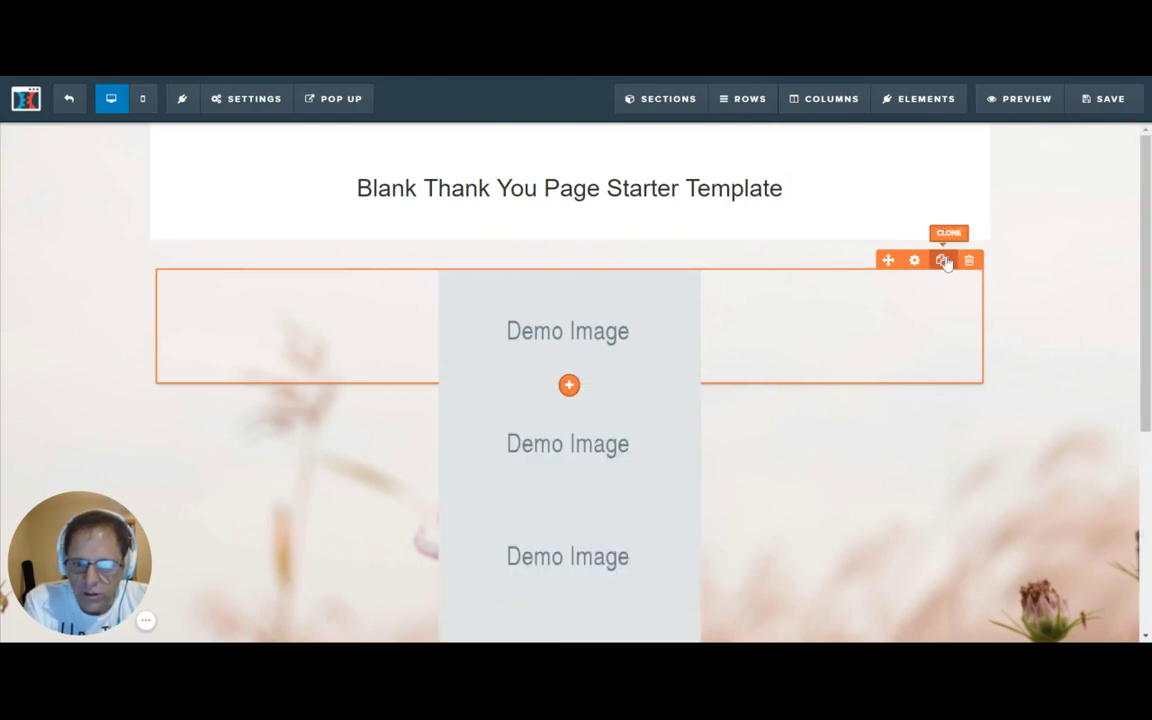
pyautogui.click(945, 262)
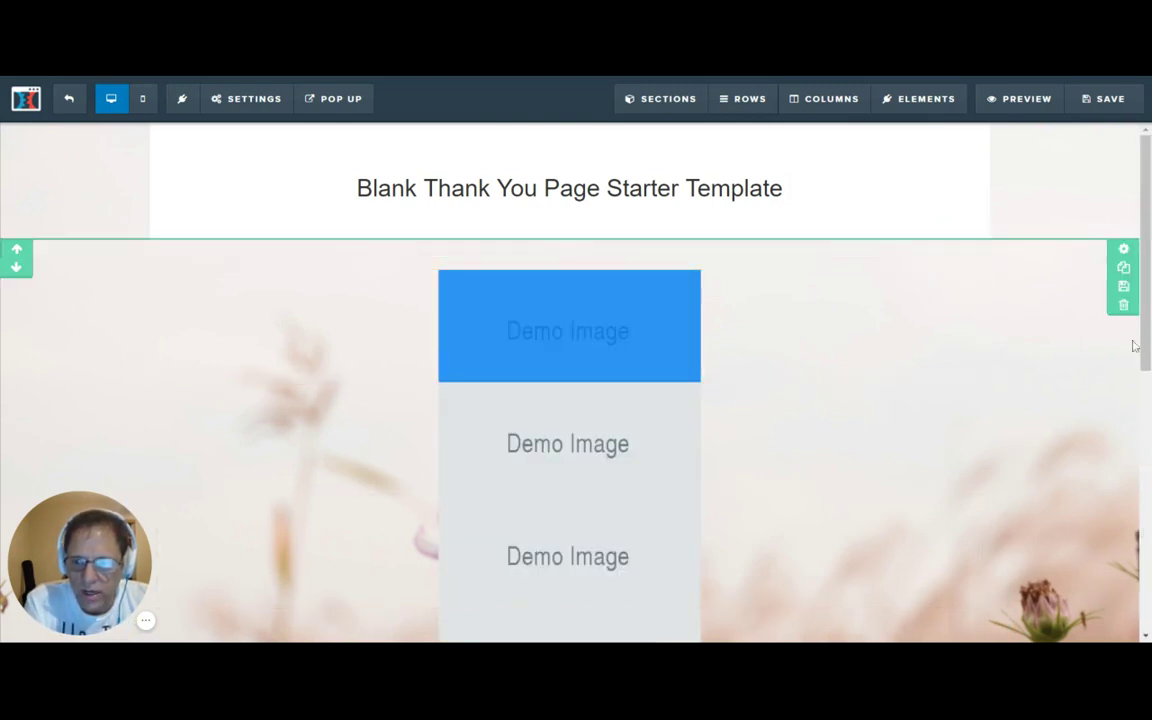
pyautogui.moveTo(1147, 298); pyautogui.dragTo(1148, 556)
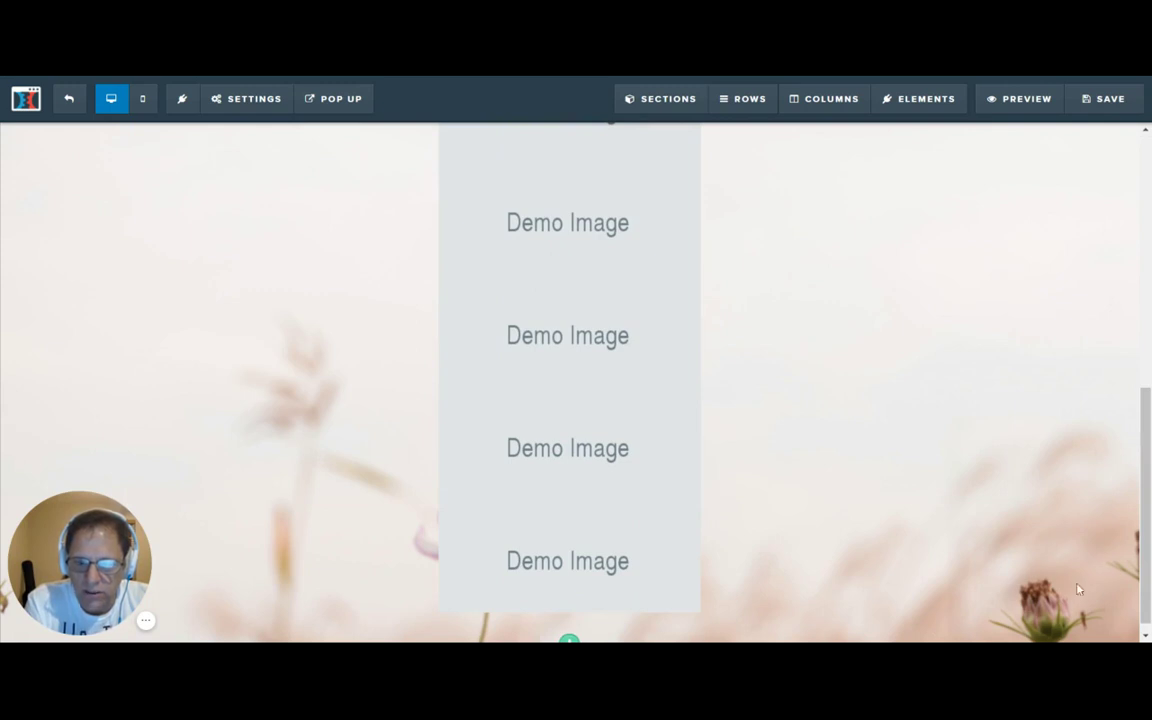
pyautogui.moveTo(1141, 516); pyautogui.dragTo(1116, 265)
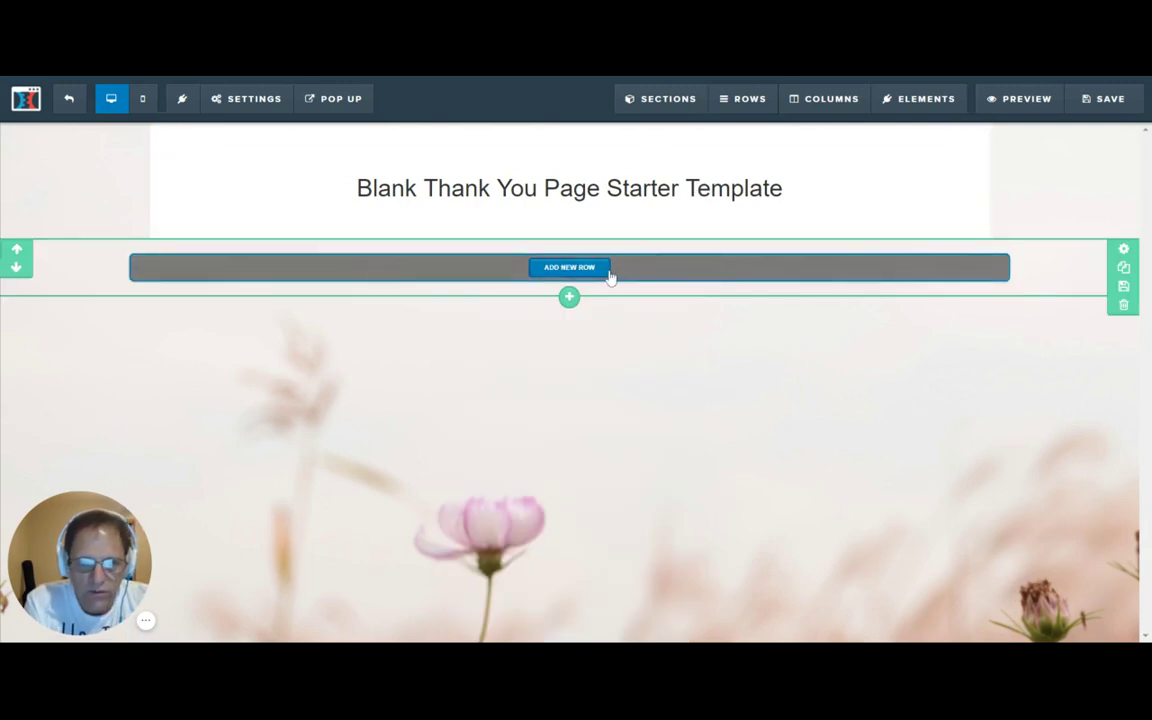
# Step: Change the title section's width from Wide to Full Page
pyautogui.moveTo(556, 272)
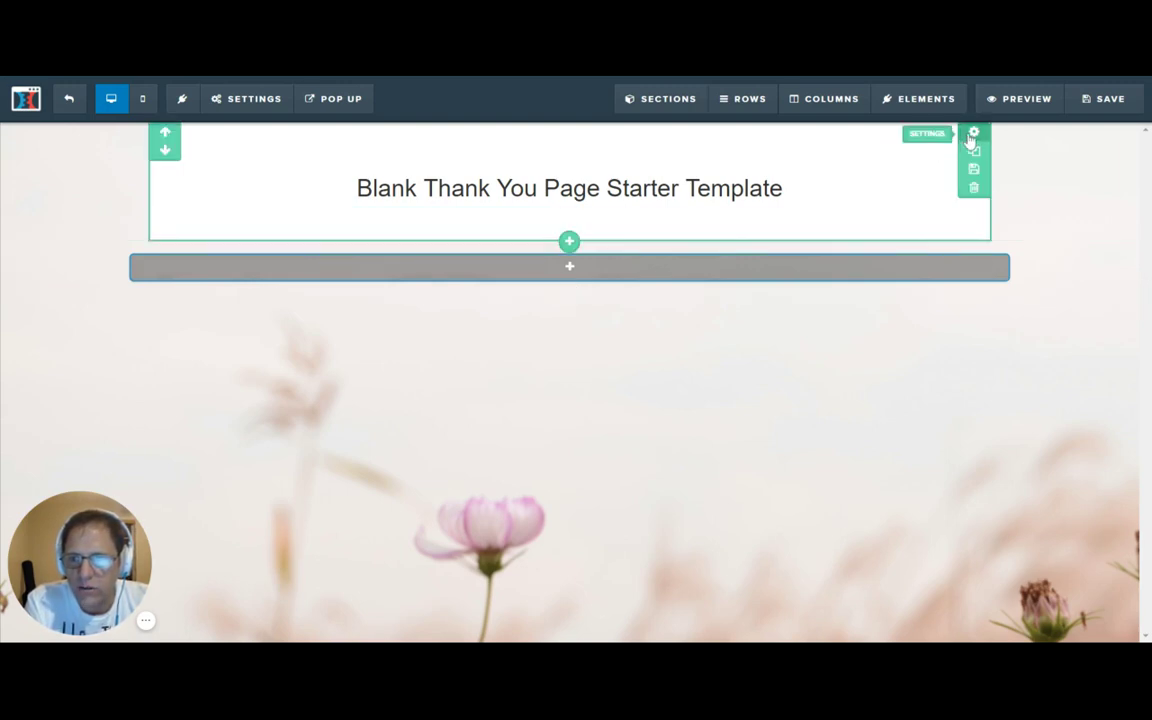
pyautogui.click(974, 136)
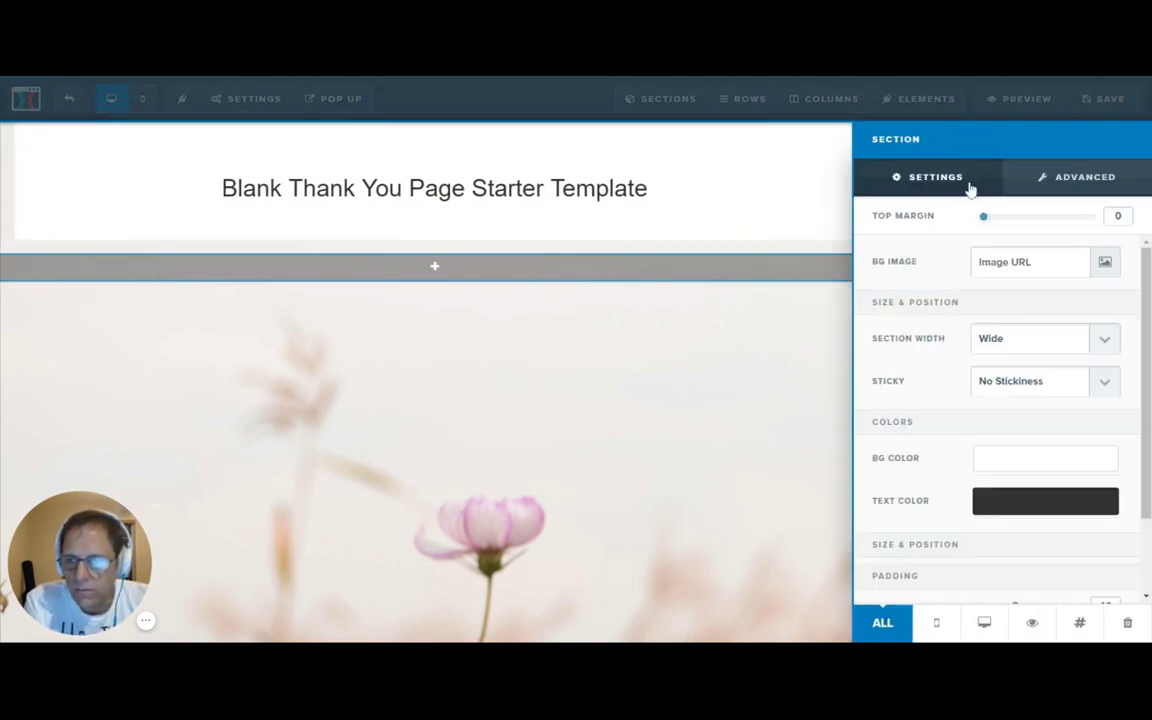
pyautogui.click(1100, 362)
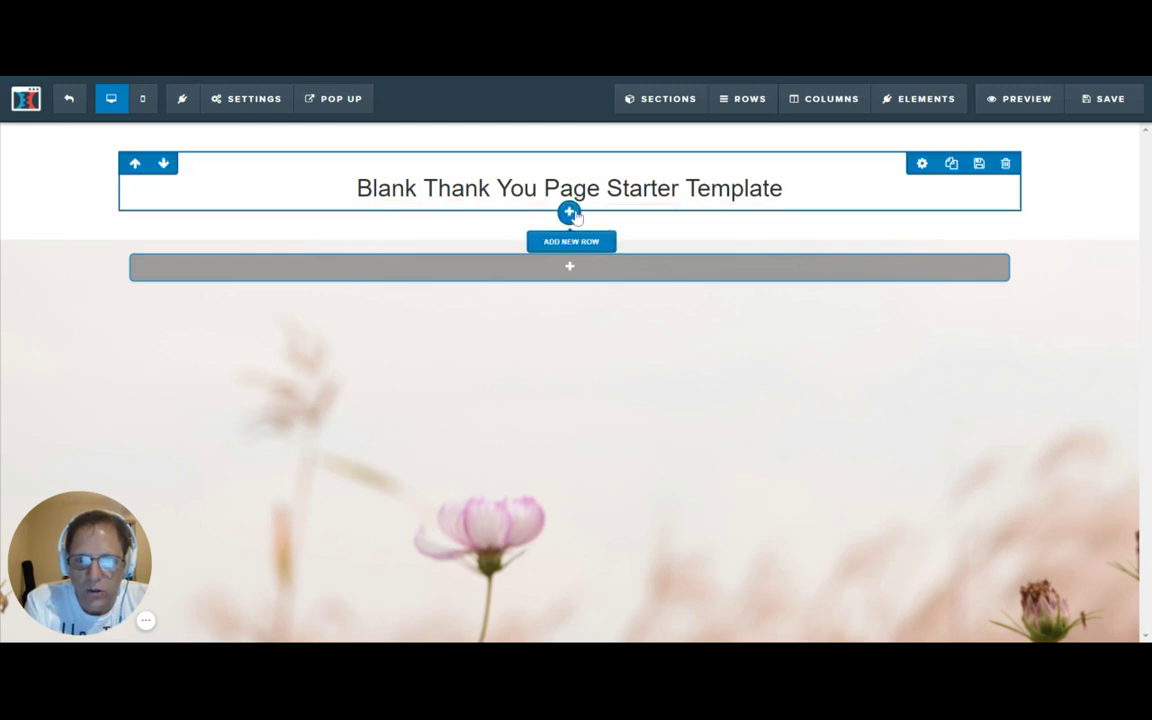
# Step: Add a four-column row under the title with an image in the first column
pyautogui.click(569, 214)
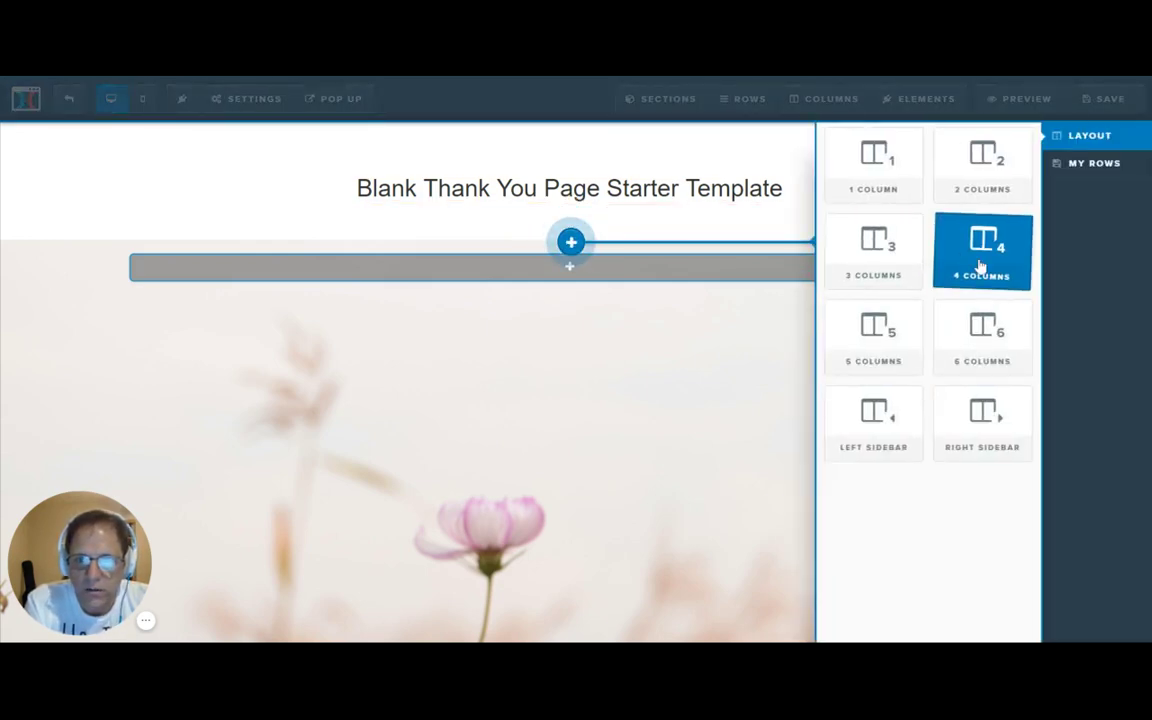
pyautogui.click(980, 258)
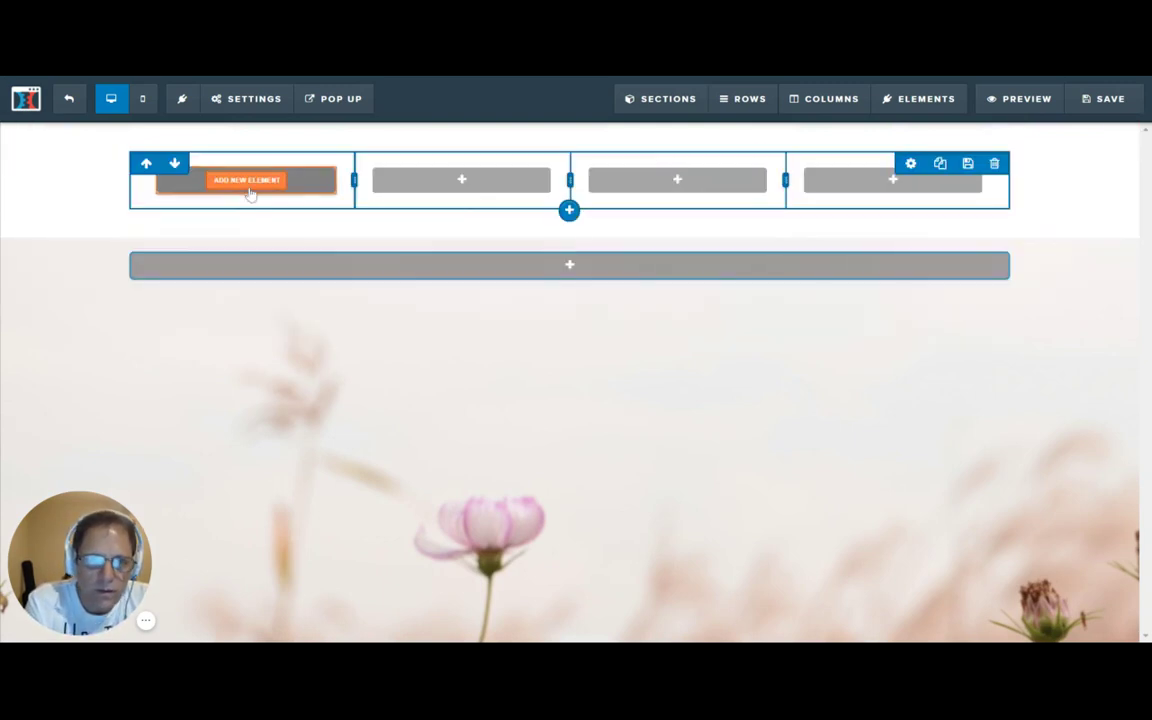
pyautogui.click(249, 182)
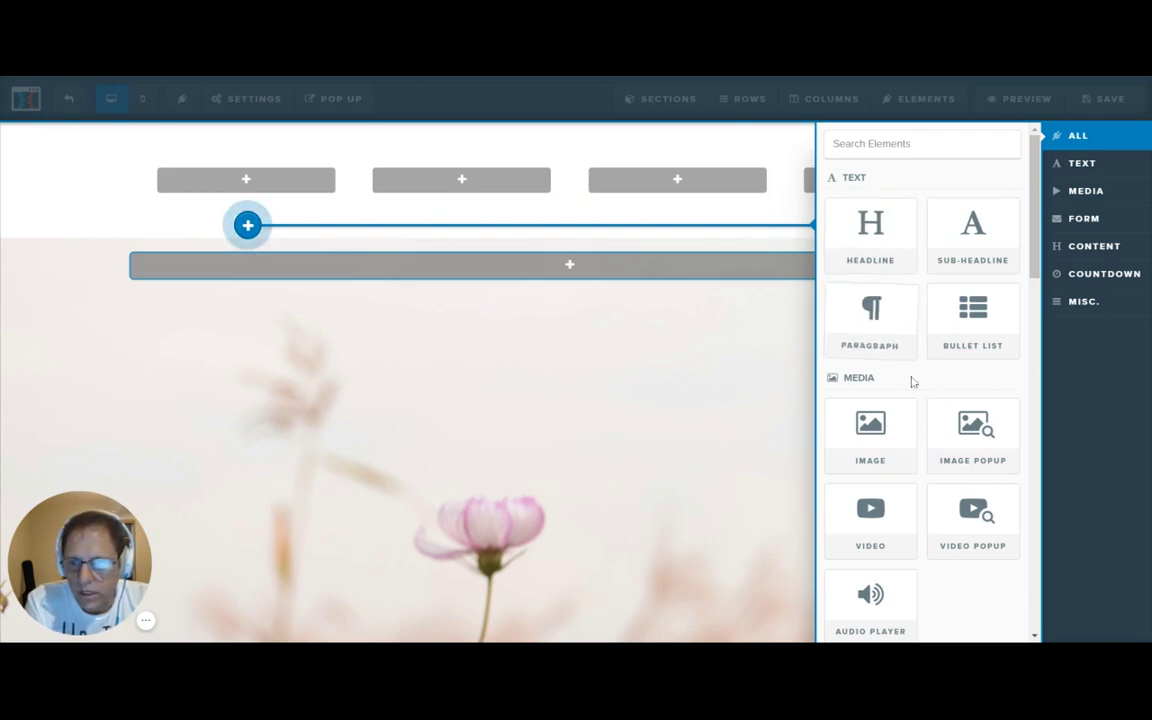
pyautogui.click(880, 440)
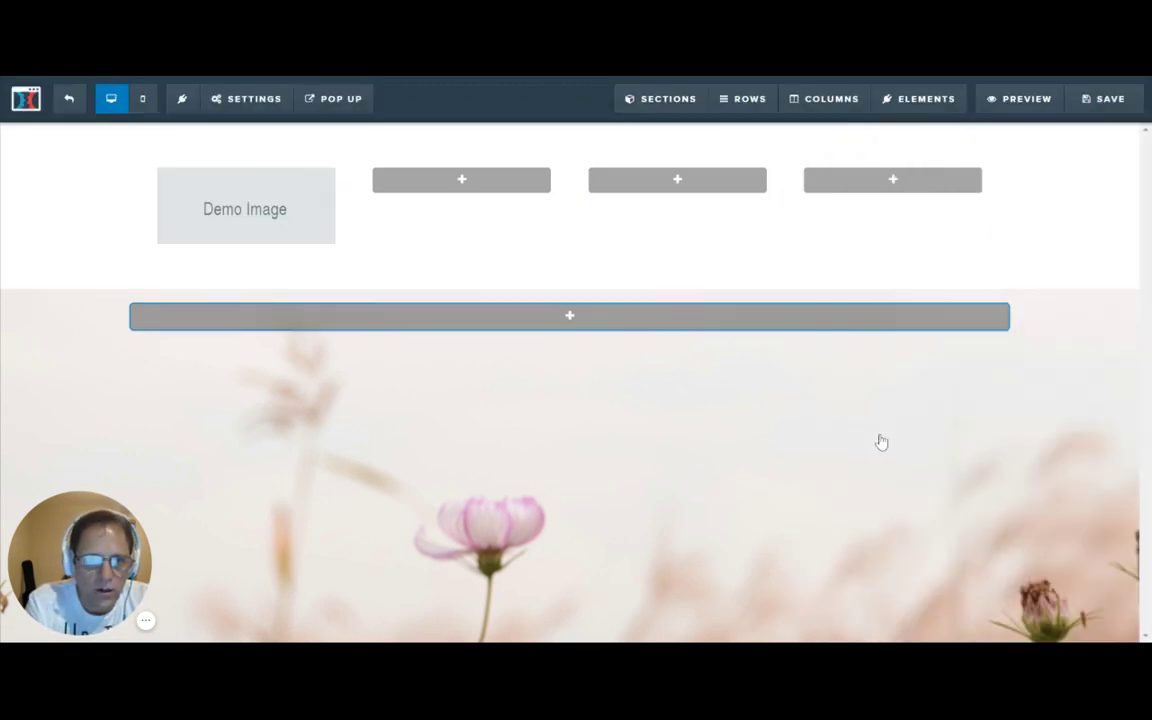
# Step: Place headline elements in the third and fourth columns, leaving the second empty
pyautogui.click(476, 182)
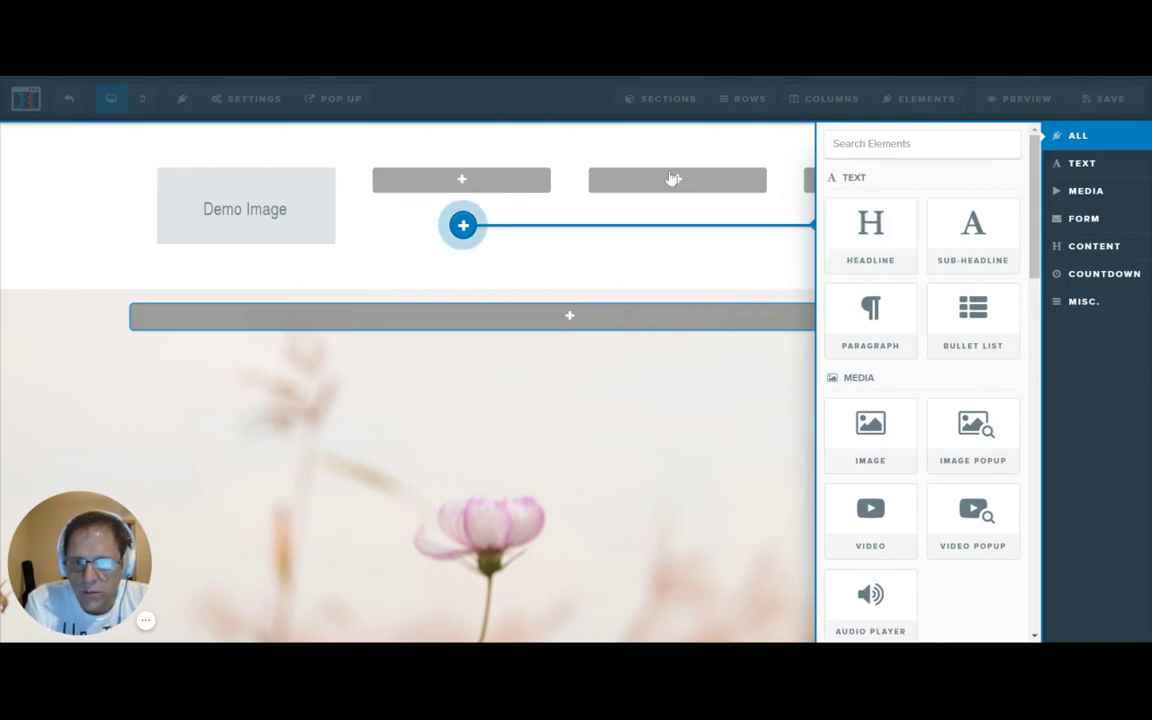
pyautogui.click(683, 185)
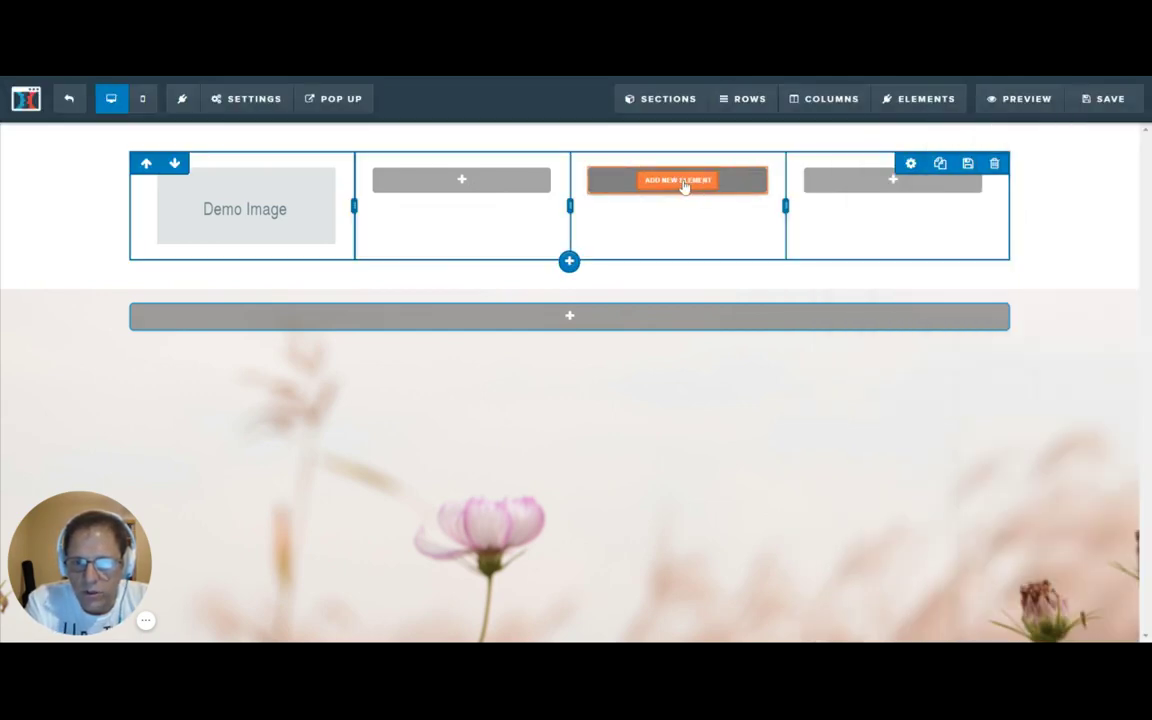
pyautogui.click(683, 185)
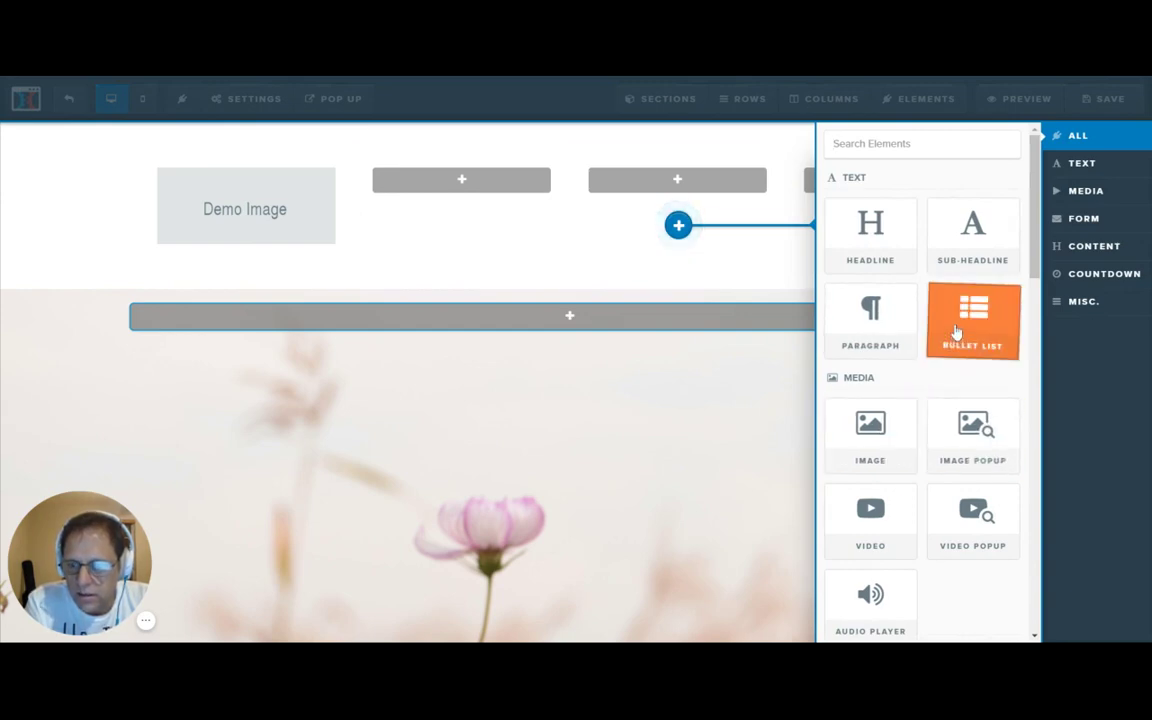
pyautogui.click(858, 236)
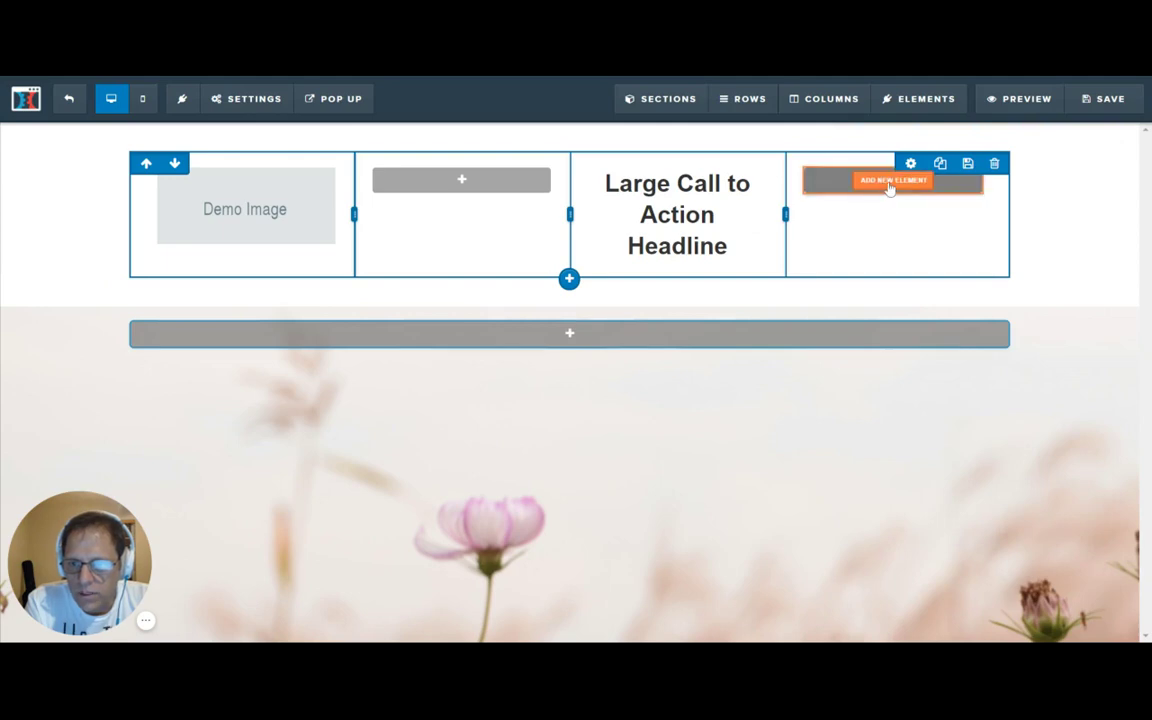
pyautogui.click(889, 185)
pyautogui.click(895, 243)
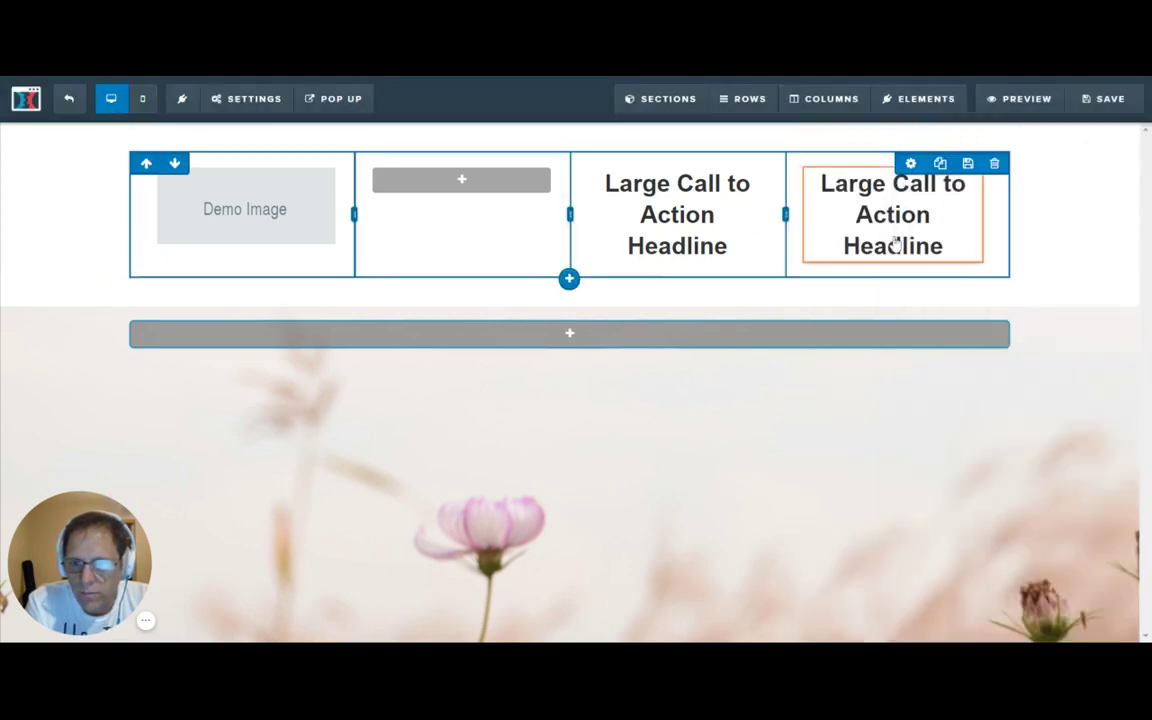
# Step: Swap the demo image for the GLORIFY TEES.COM logo from page 2 of uploaded images
pyautogui.click(265, 206)
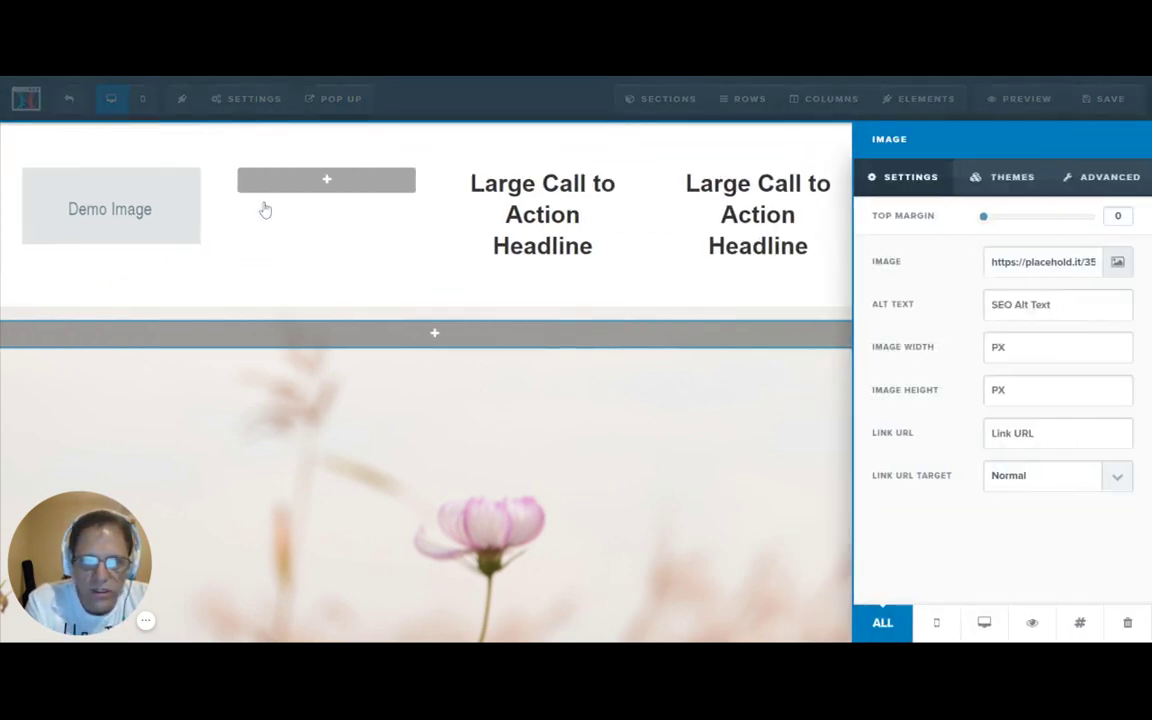
pyautogui.click(1117, 263)
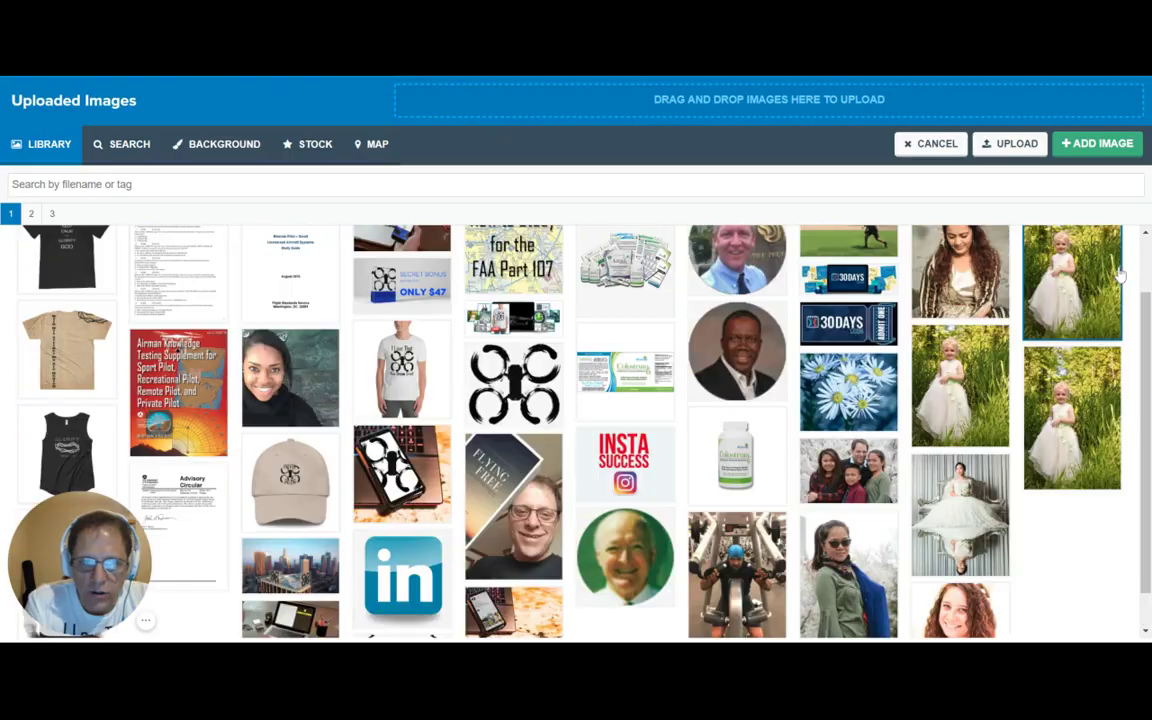
pyautogui.click(522, 388)
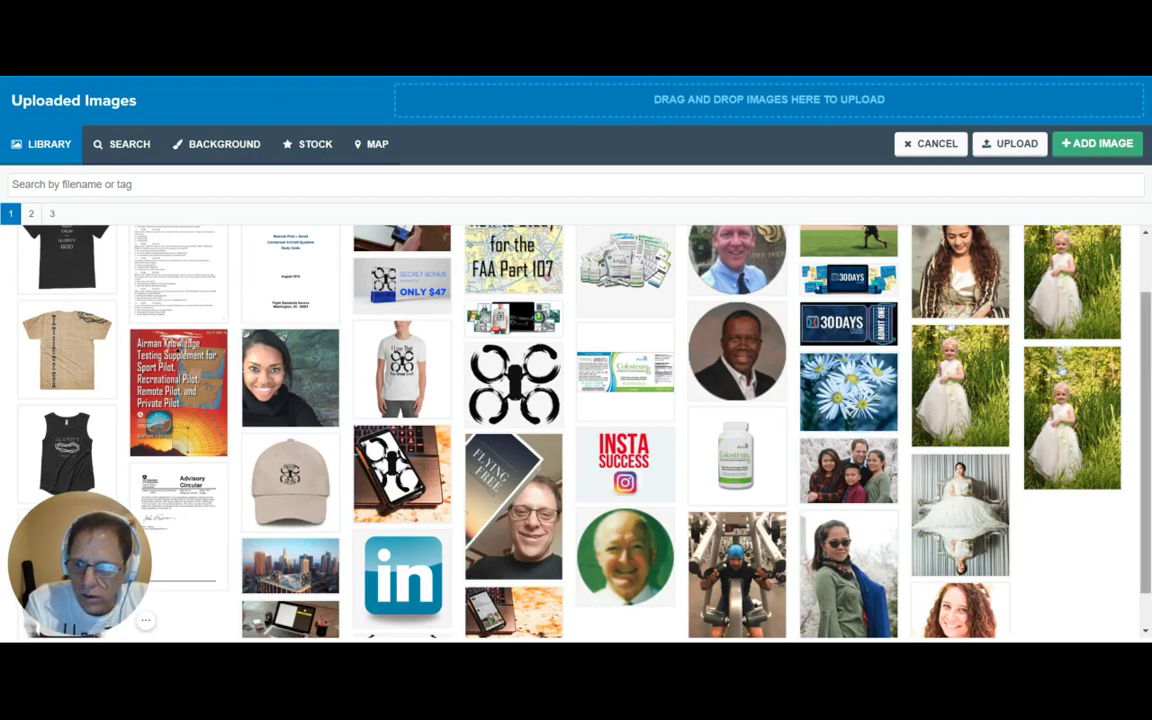
pyautogui.moveTo(1148, 347); pyautogui.dragTo(1143, 245)
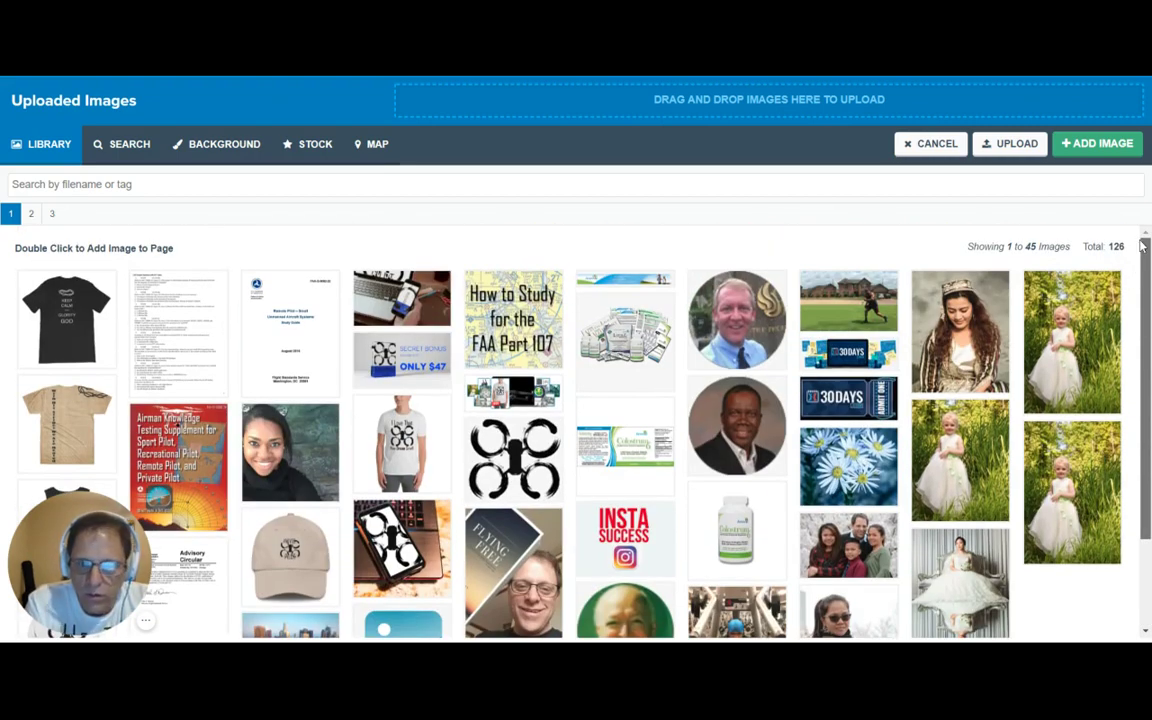
pyautogui.click(32, 216)
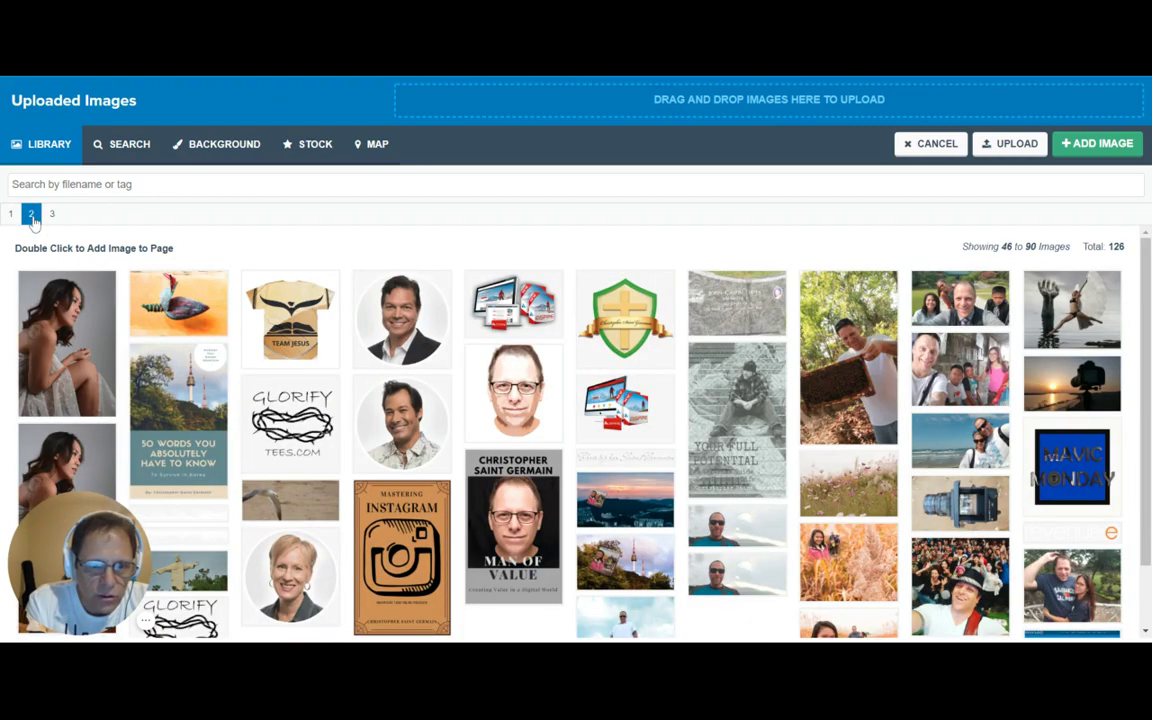
pyautogui.doubleClick(296, 427)
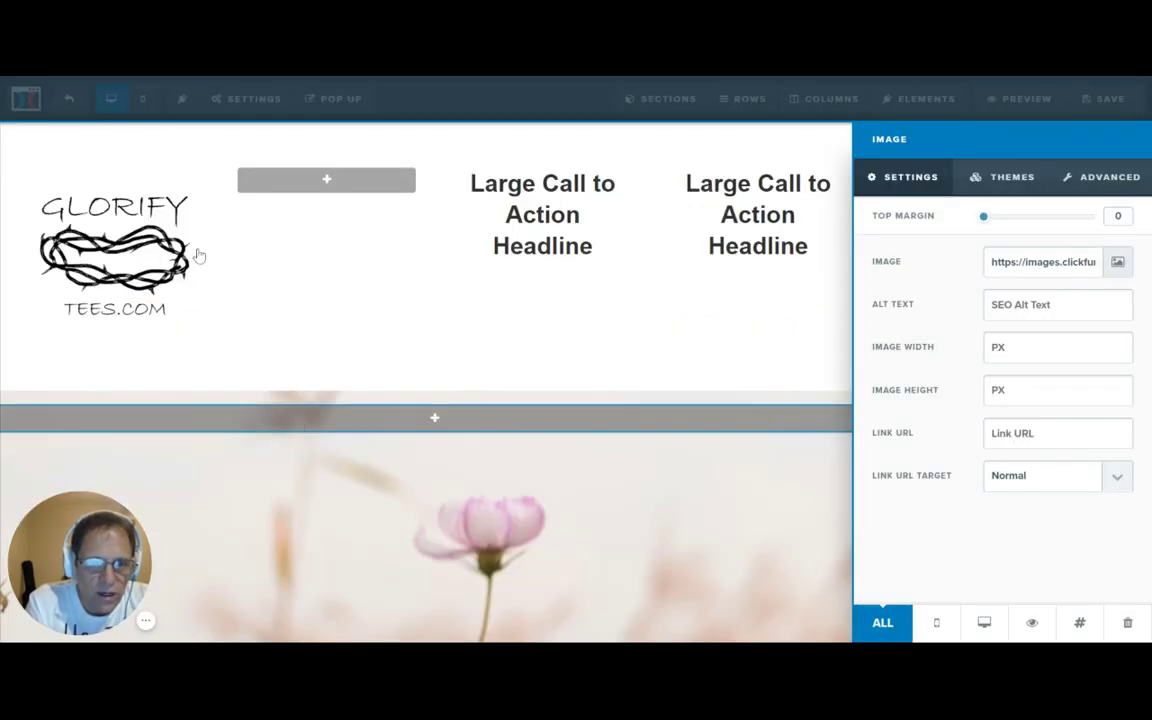
pyautogui.click(553, 237)
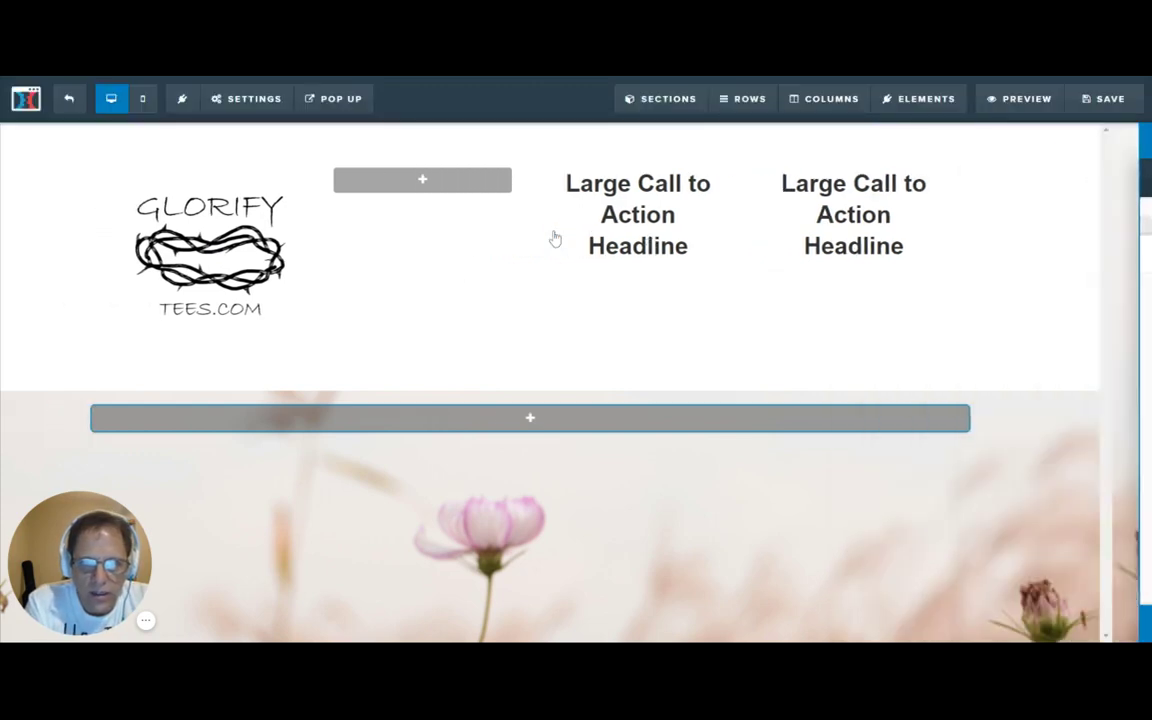
pyautogui.click(272, 262)
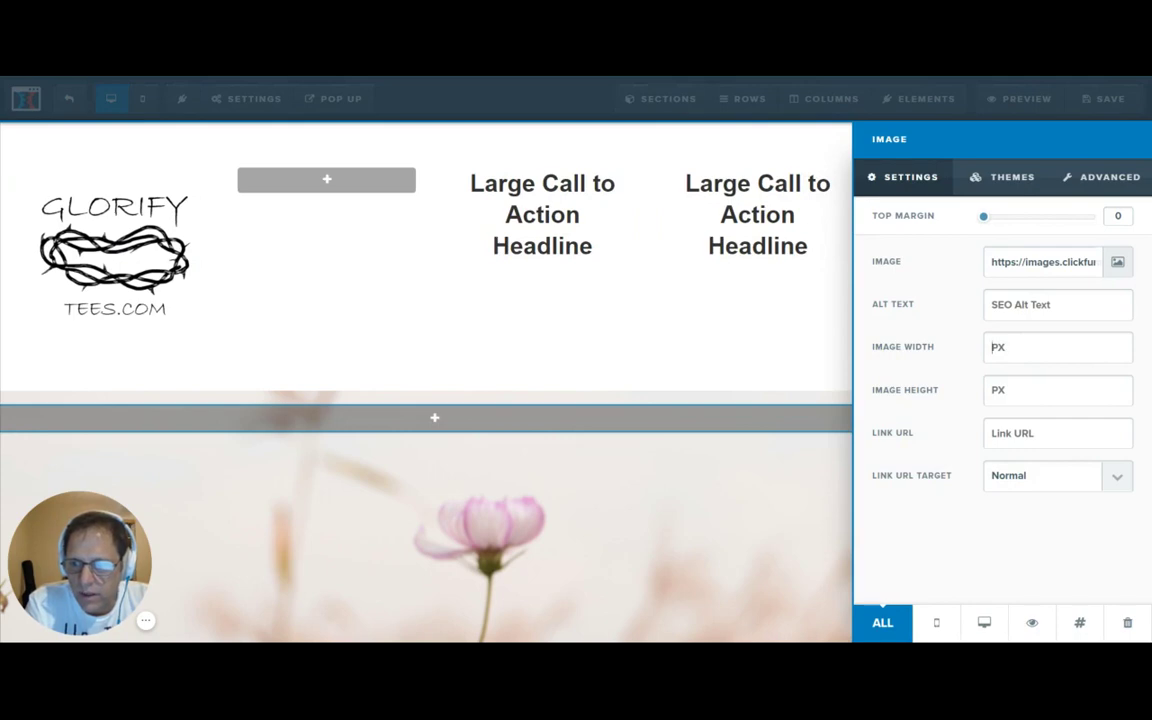
# Step: Set the logo width to 100, retitle the headline 'Member's Area' and shrink its font to 26
pyautogui.write('100')
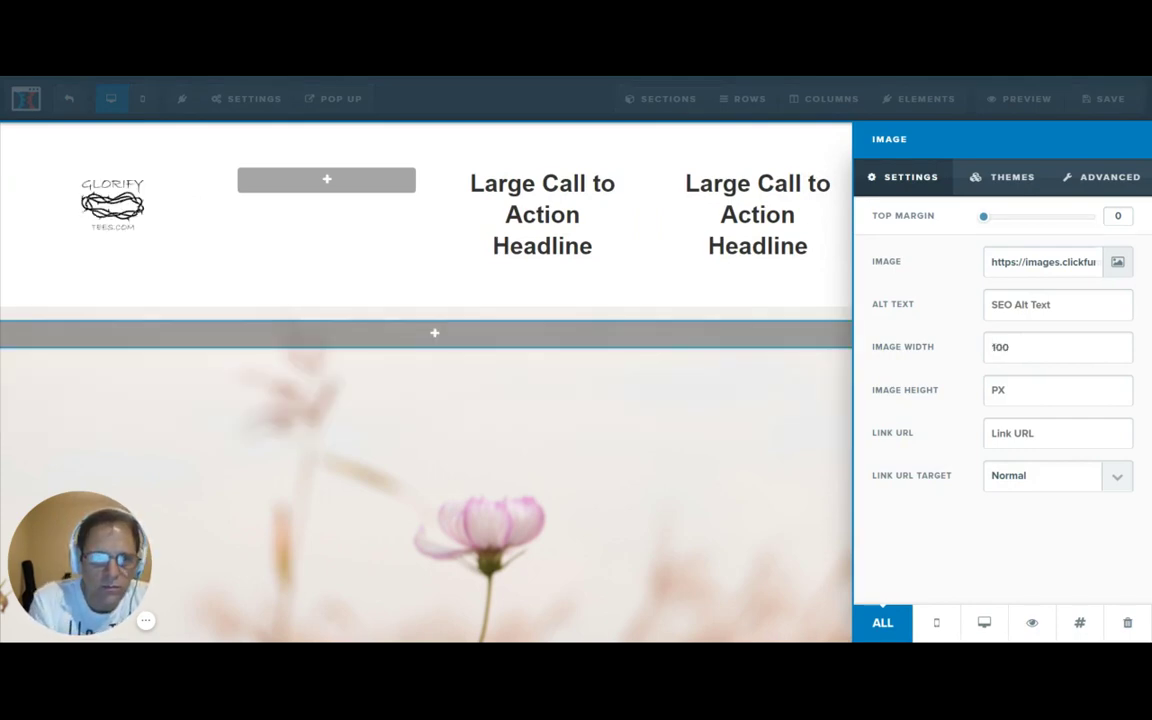
pyautogui.click(562, 213)
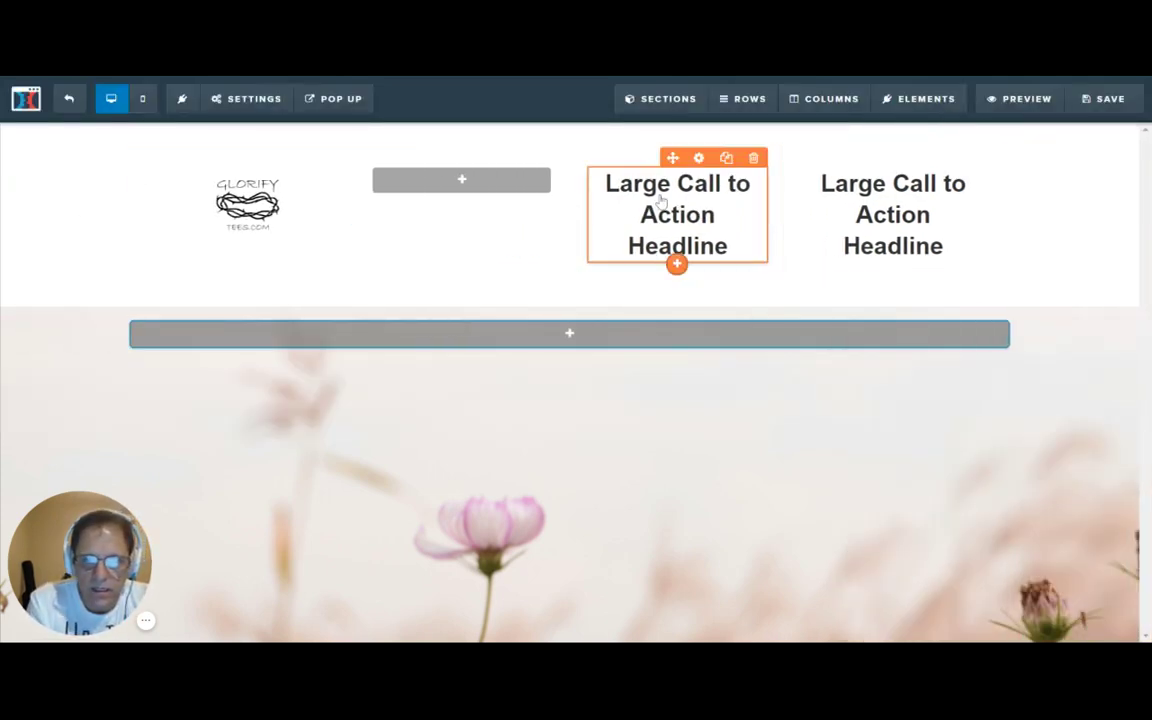
pyautogui.click(660, 200)
pyautogui.tripleClick(660, 200)
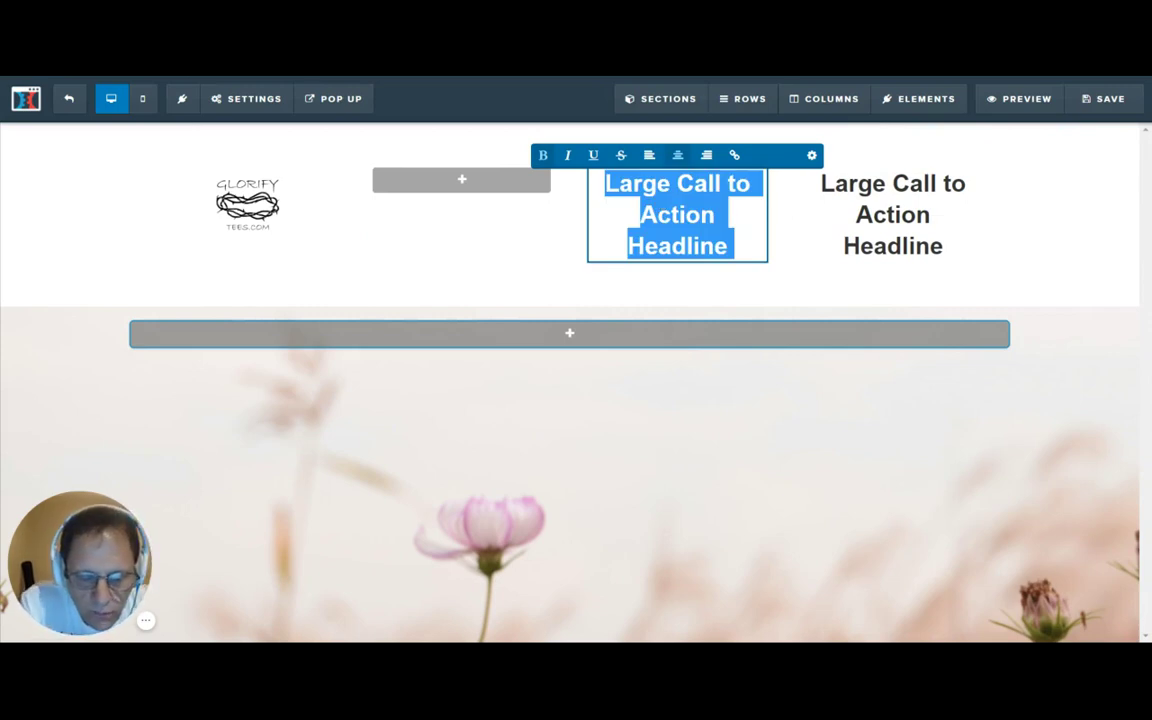
pyautogui.write('Membe')
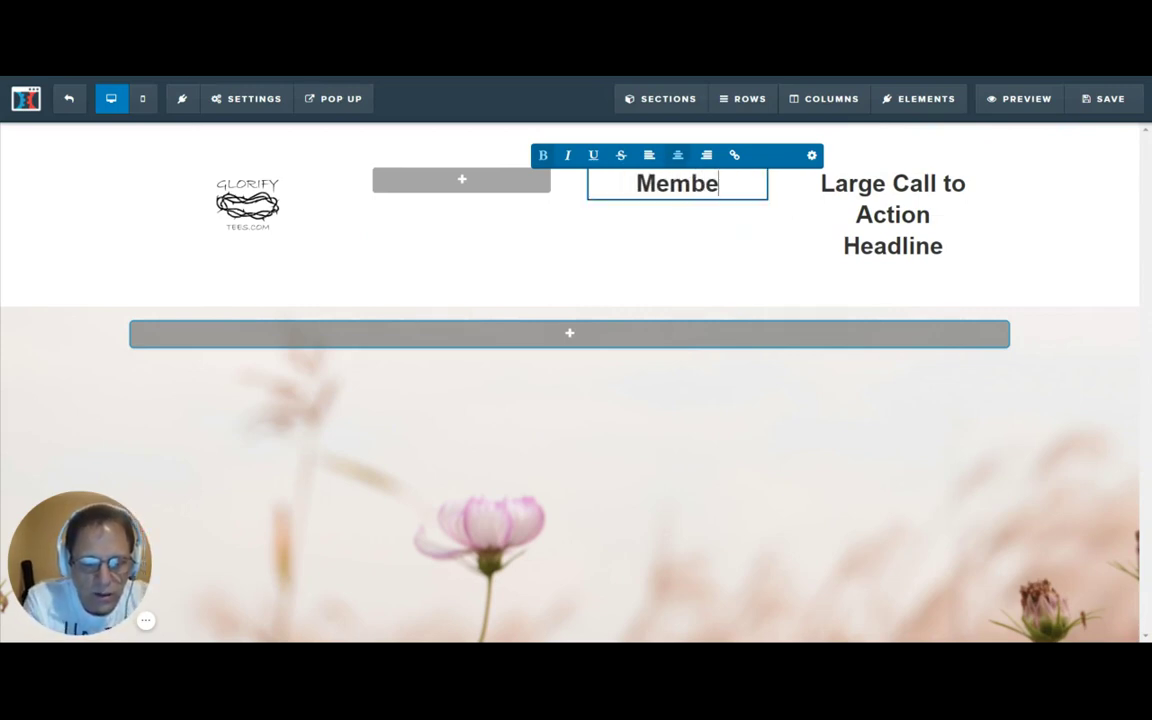
pyautogui.write("r's Area")
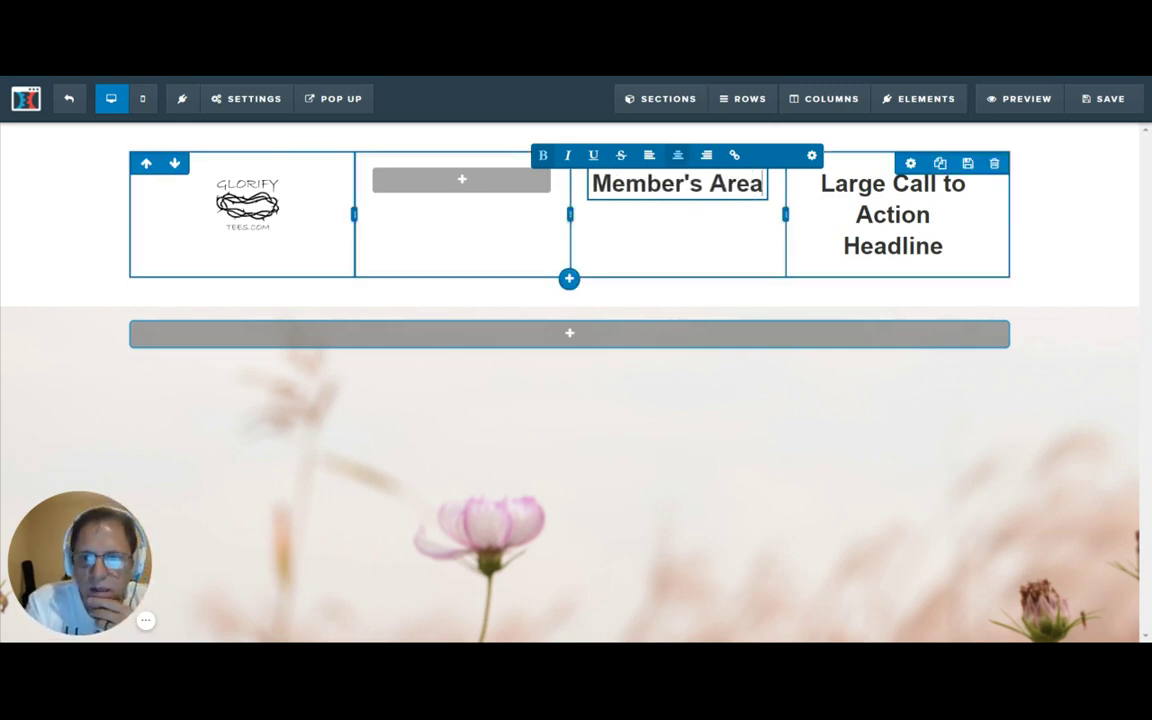
pyautogui.click(812, 155)
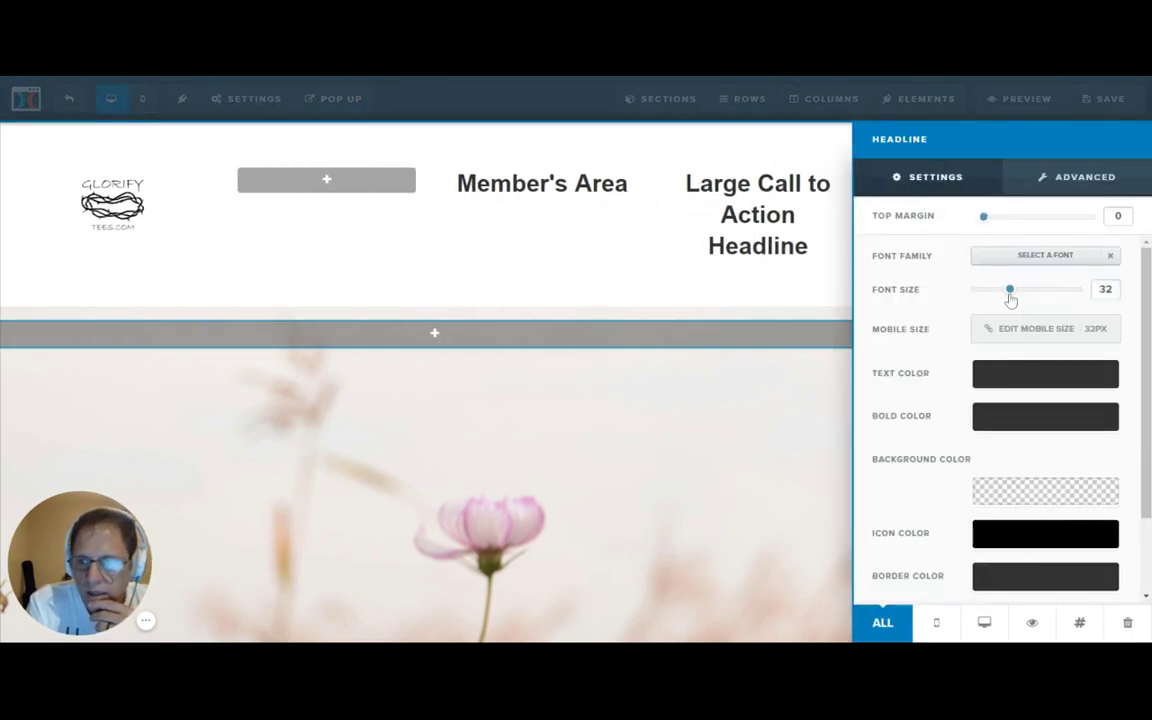
pyautogui.moveTo(1011, 290); pyautogui.dragTo(1000, 290)
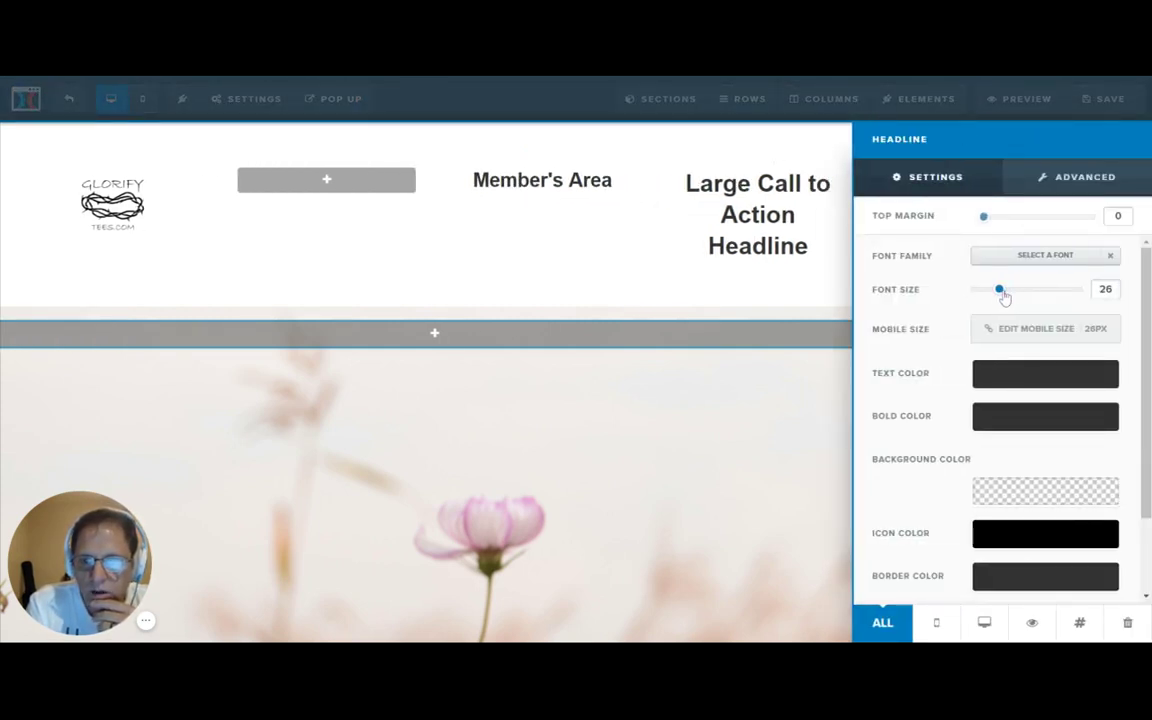
# Step: Give the Member's Area headline a solid 1px full border and a 10 percent drop shadow
pyautogui.click(1095, 188)
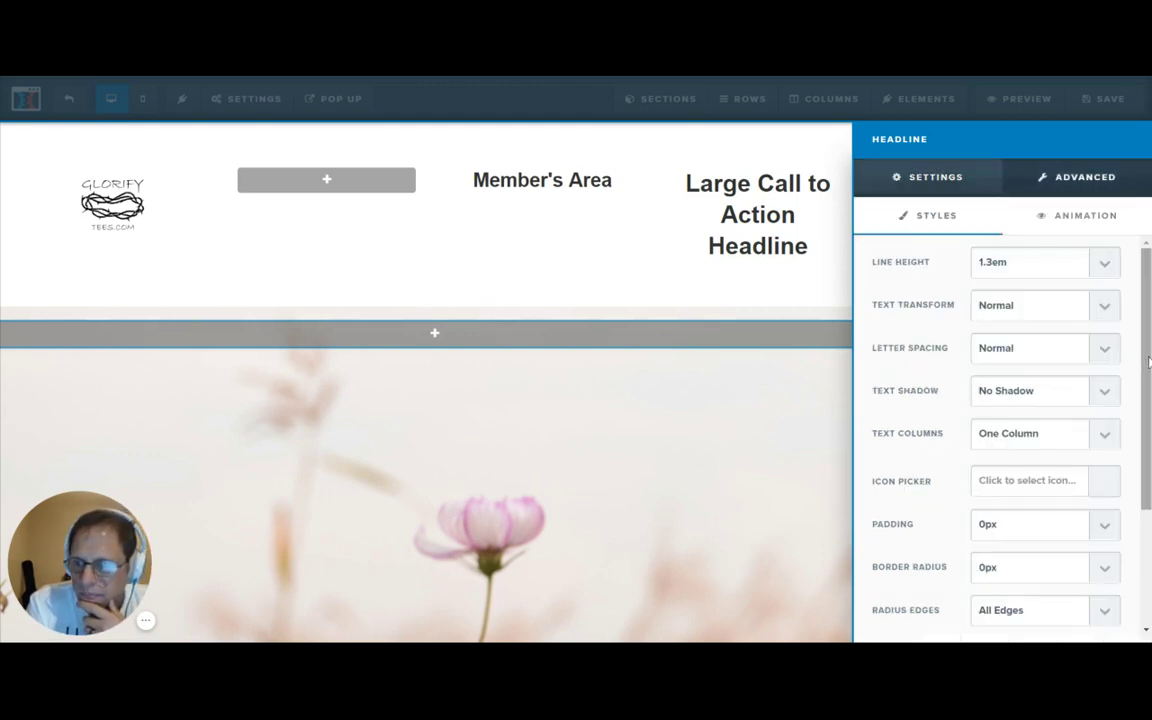
pyautogui.moveTo(1150, 363); pyautogui.dragTo(1150, 442)
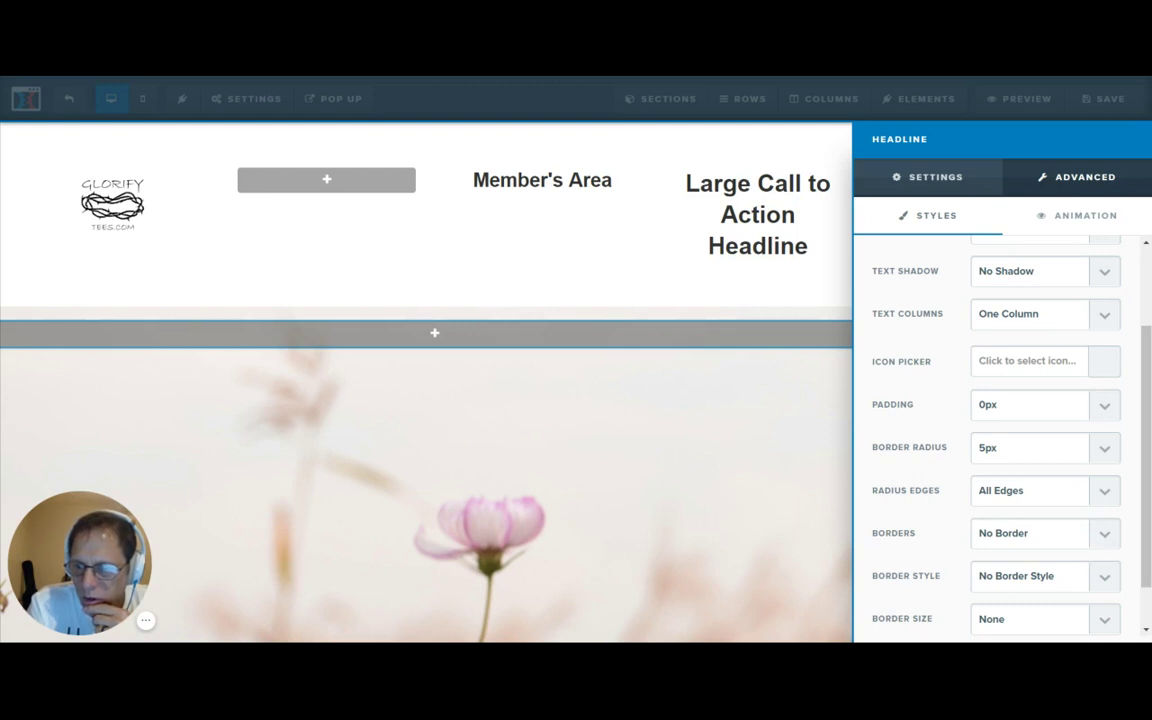
pyautogui.click(1045, 533)
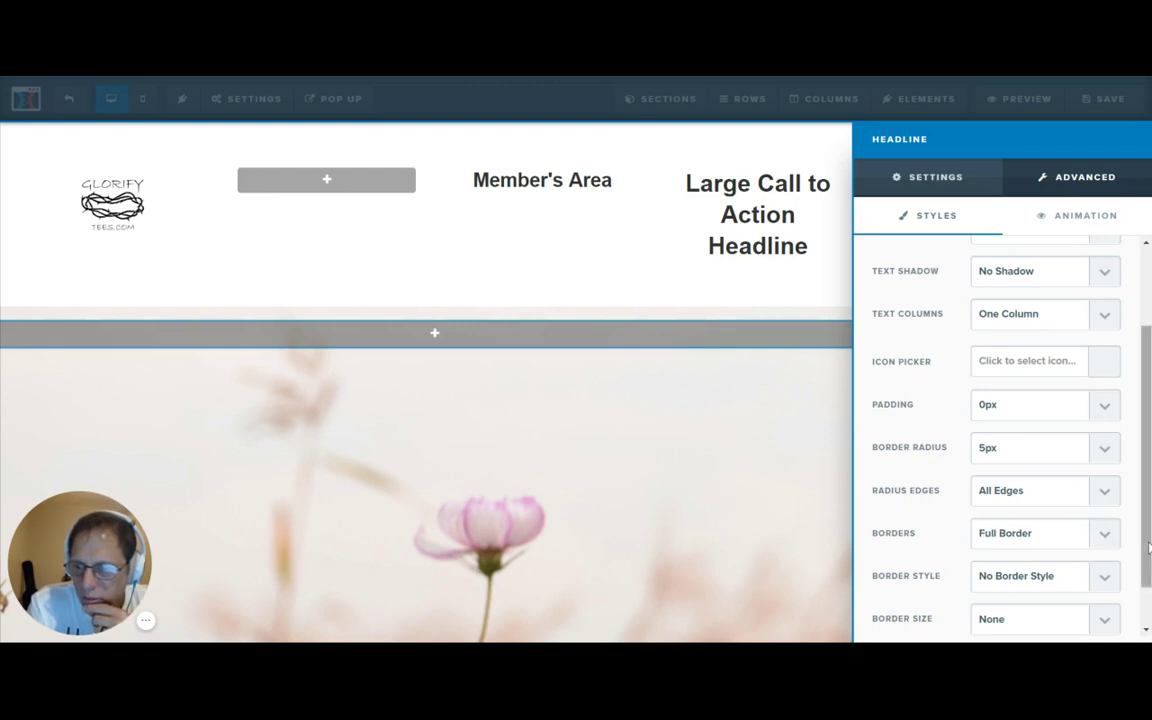
pyautogui.scroll(-1, 1130, 563)
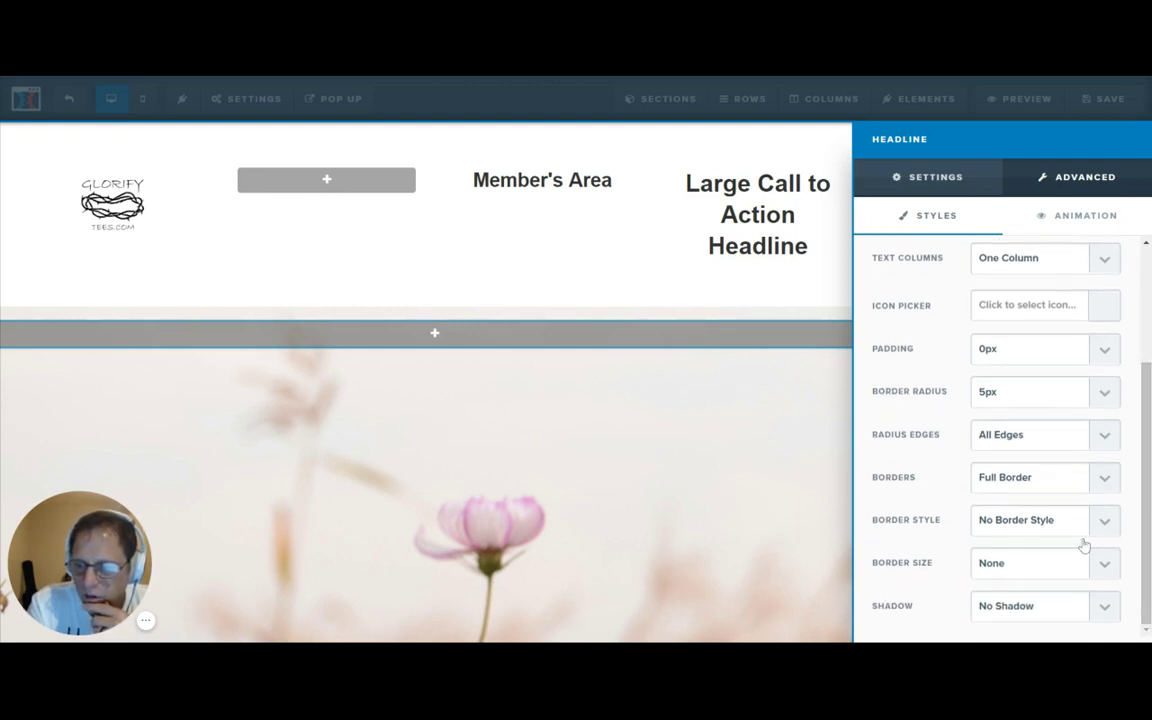
pyautogui.click(1083, 545)
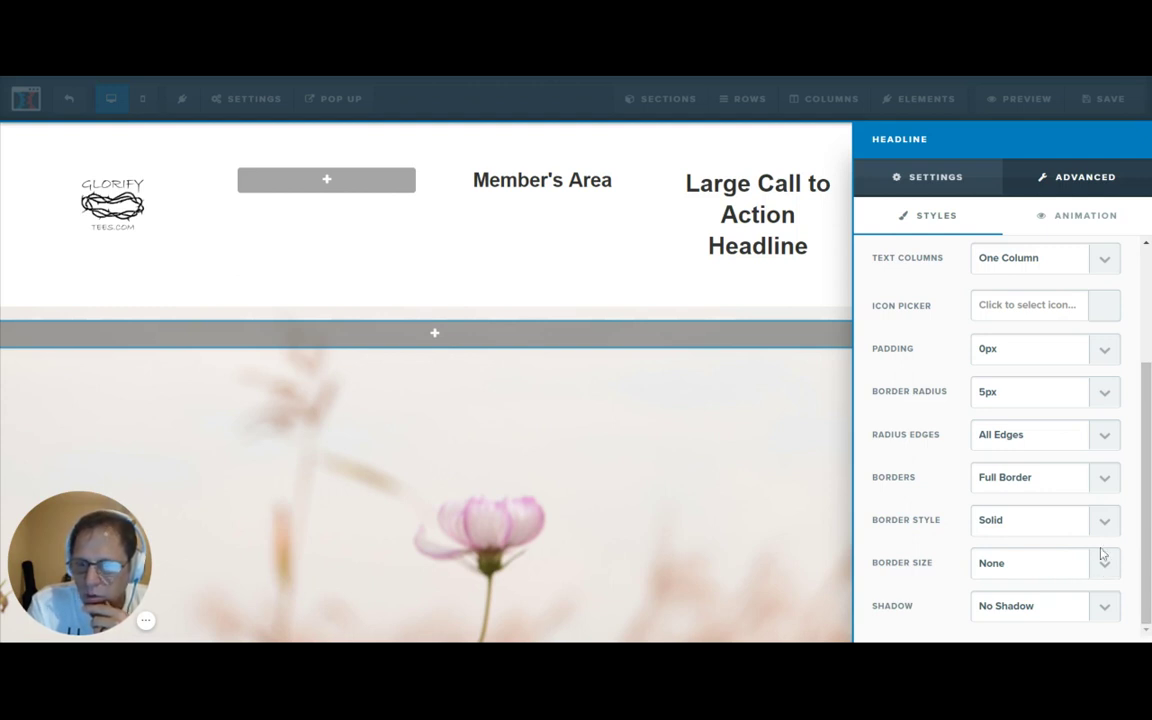
pyautogui.click(1101, 553)
pyautogui.click(1086, 494)
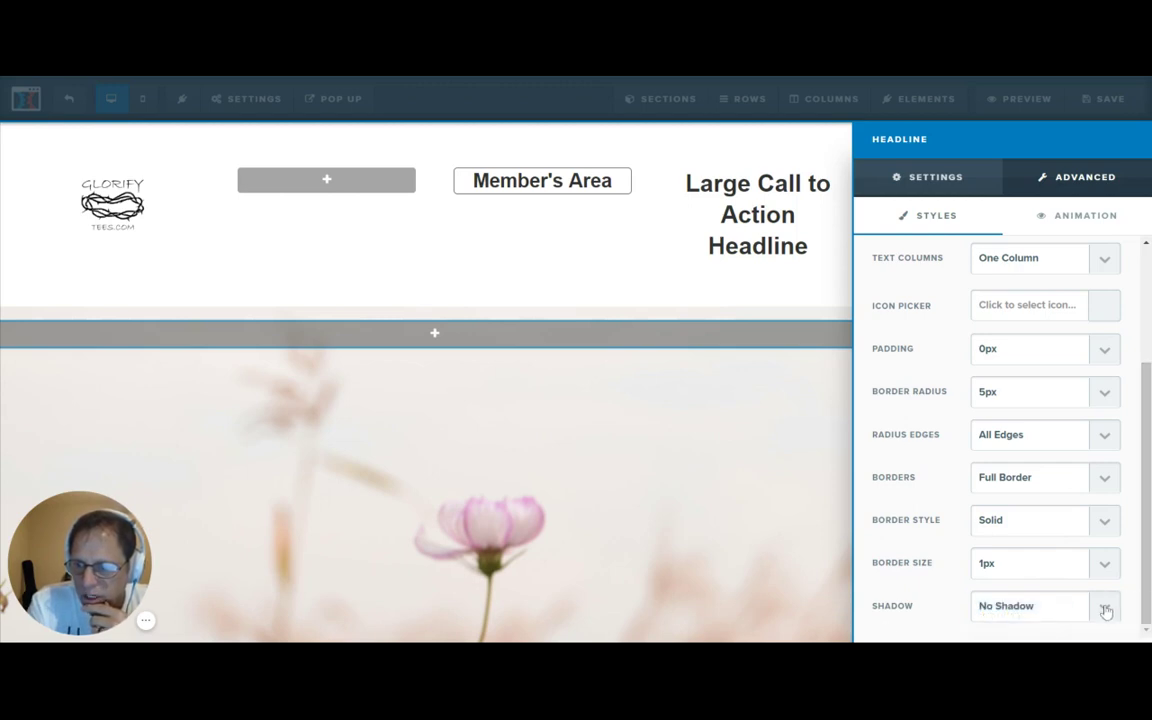
pyautogui.click(1062, 482)
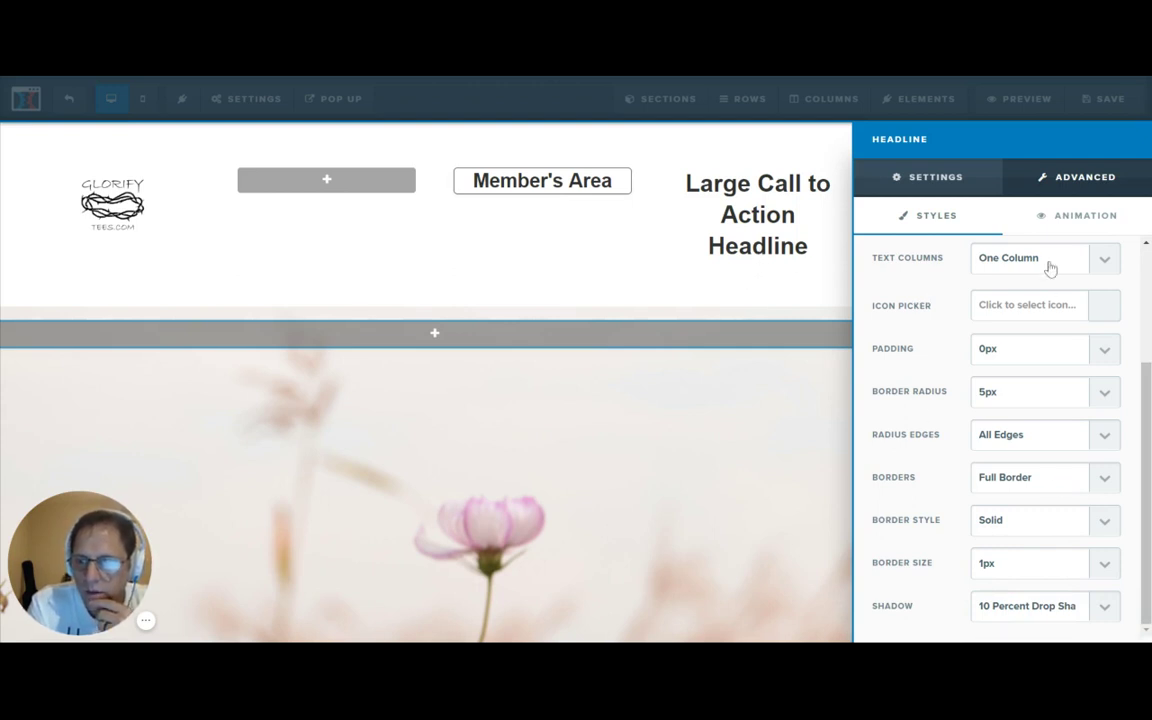
pyautogui.click(791, 205)
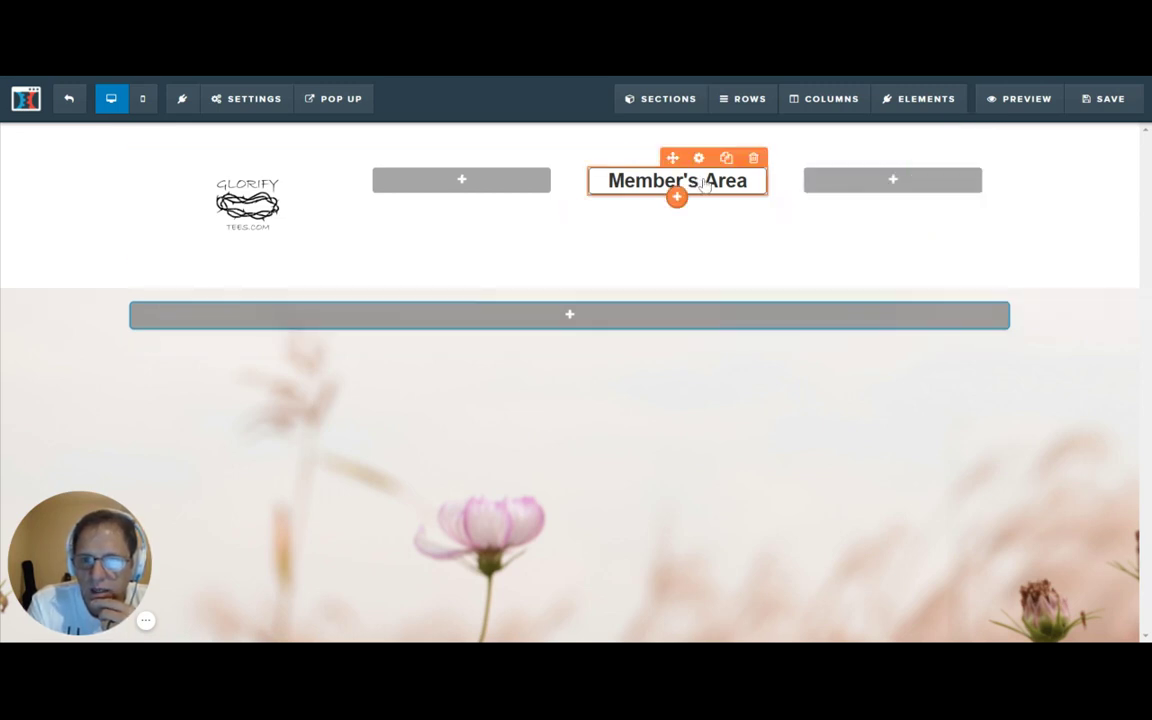
# Step: Clone the Member's Area headline into the right column and relabel it 'Privacy Policy'
pyautogui.click(726, 160)
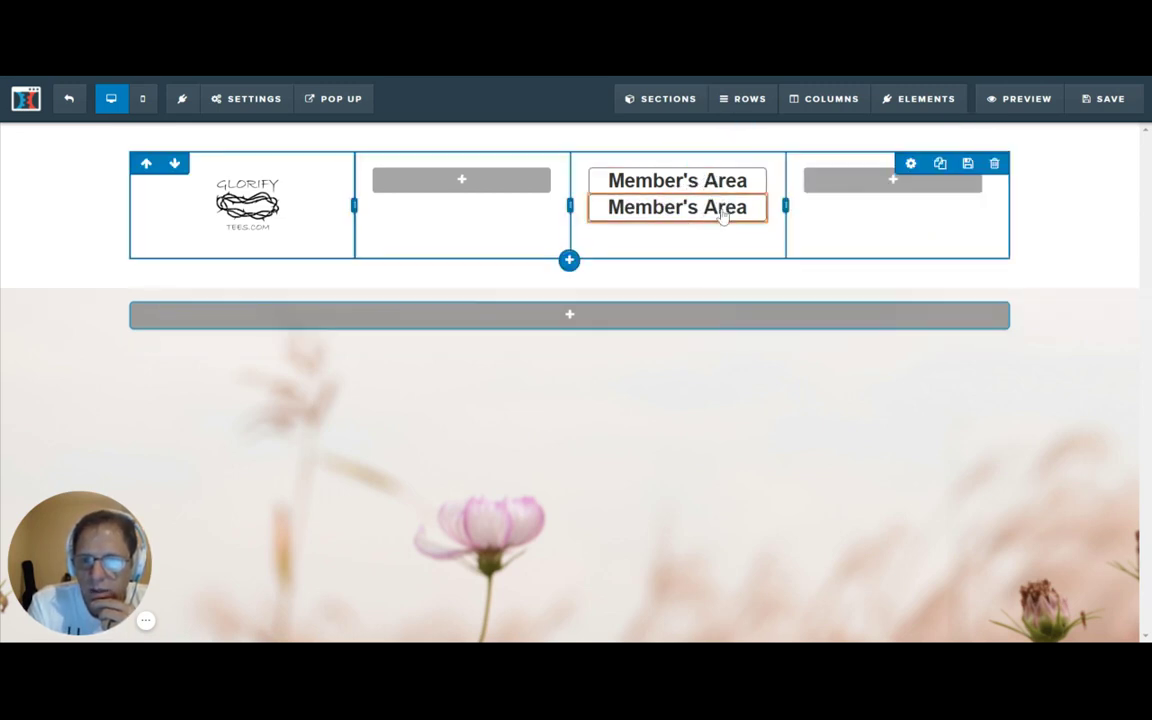
pyautogui.moveTo(675, 187); pyautogui.dragTo(847, 185)
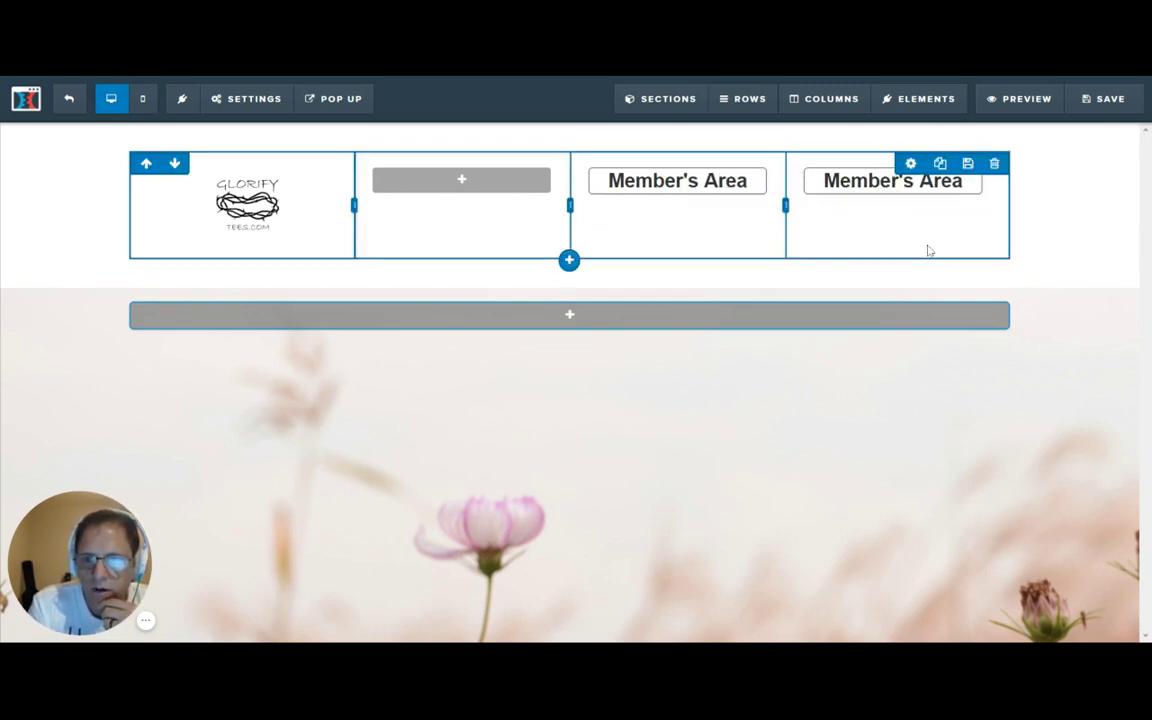
pyautogui.doubleClick(890, 182)
pyautogui.hotkey('ctrl', 'a')
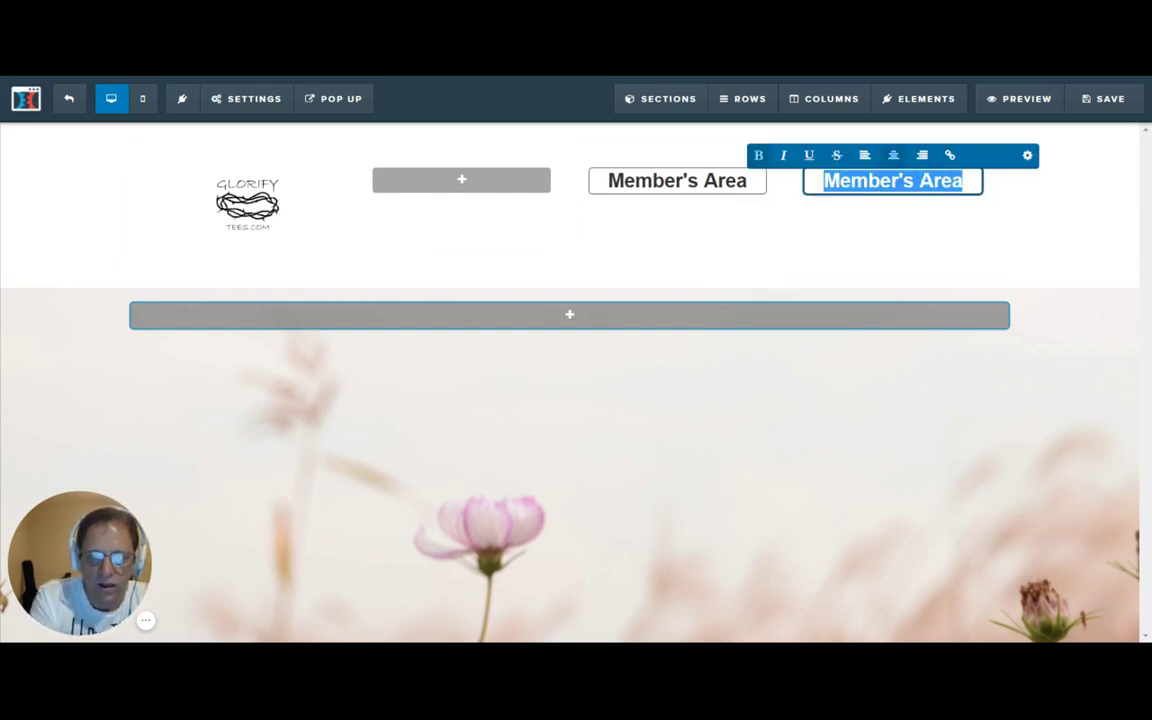
pyautogui.write('Privacy')
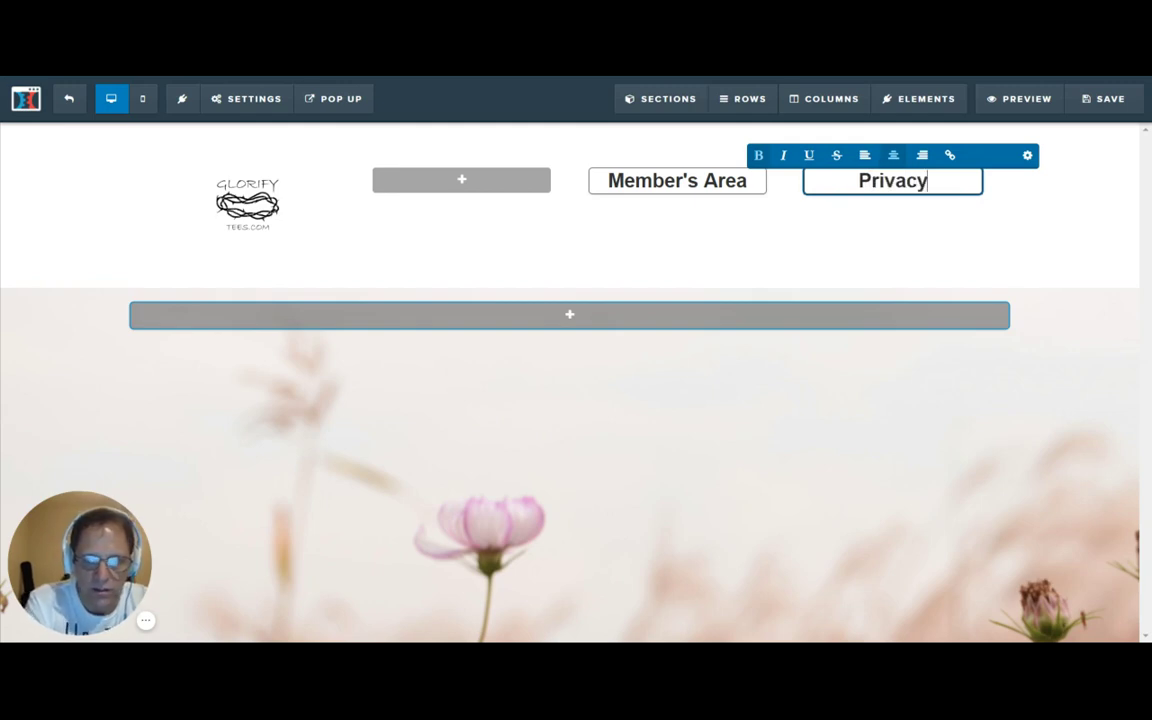
pyautogui.write(' Policy')
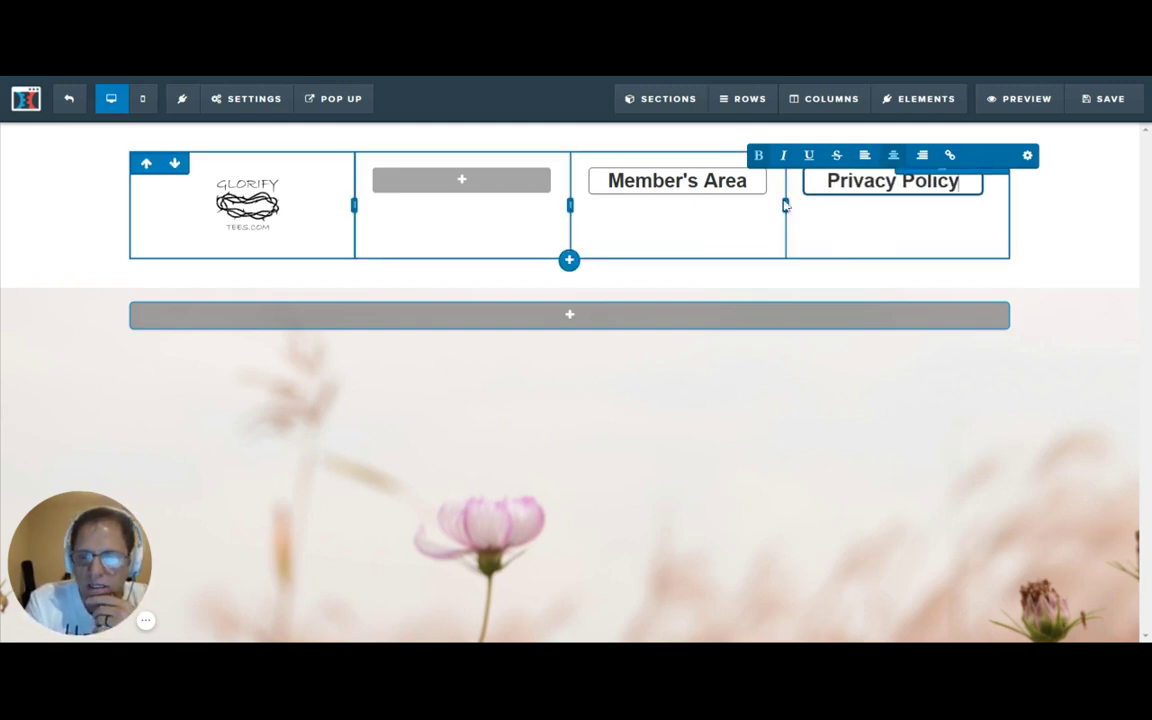
pyautogui.click(1028, 224)
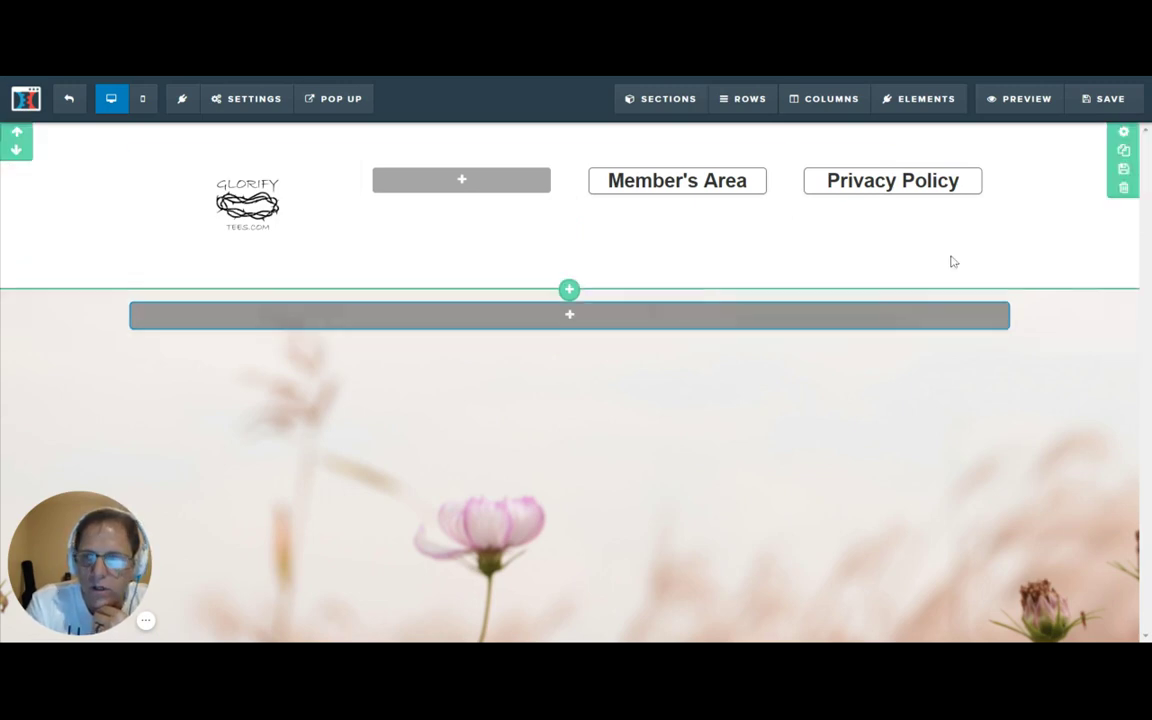
# Step: Save the page, dismissing the SEO Meta Data panel and saving again
pyautogui.click(1024, 104)
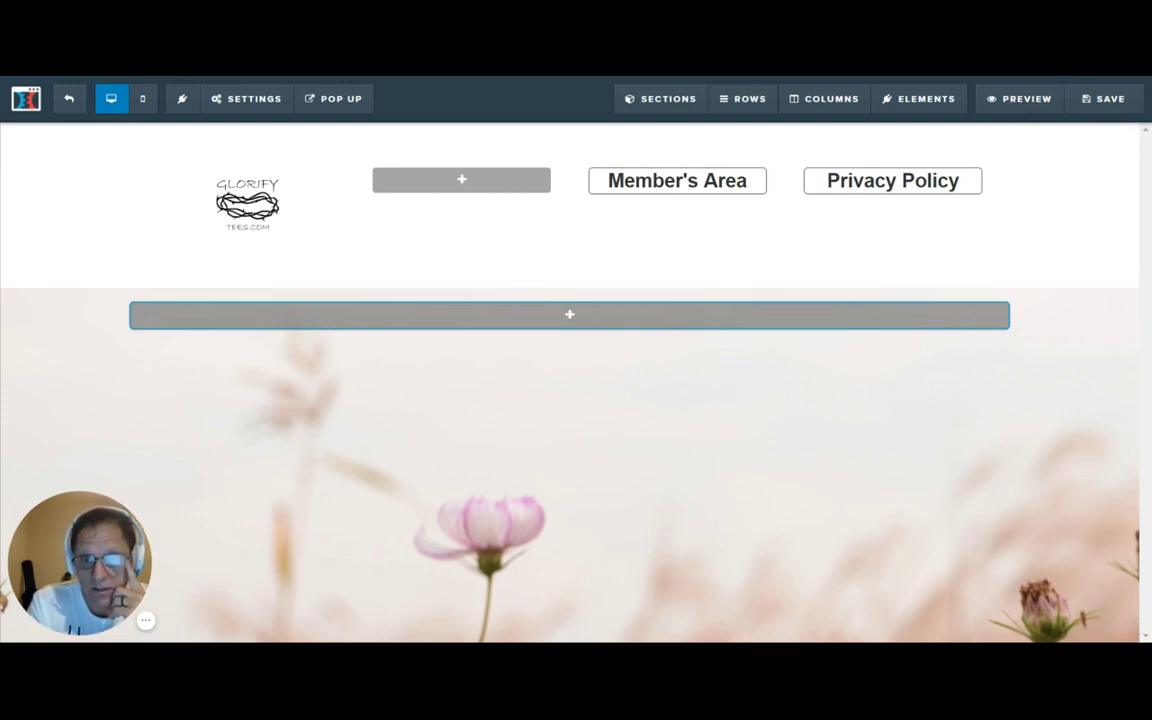
pyautogui.click(1113, 101)
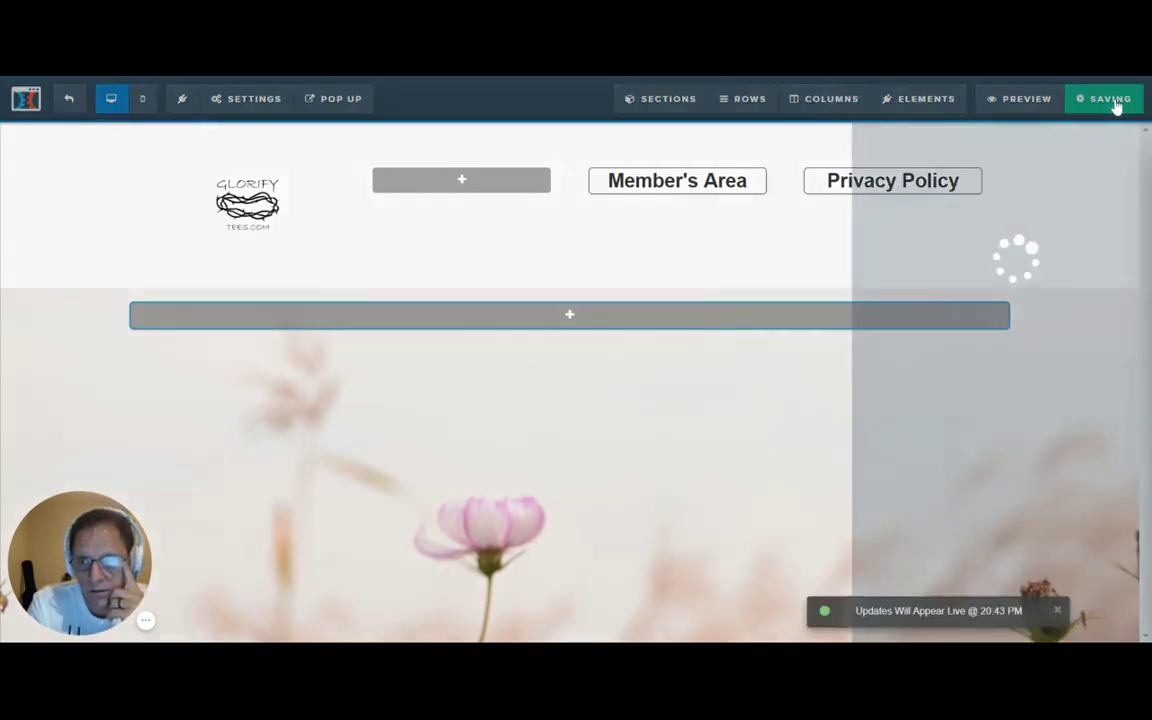
pyautogui.write('hkjh')
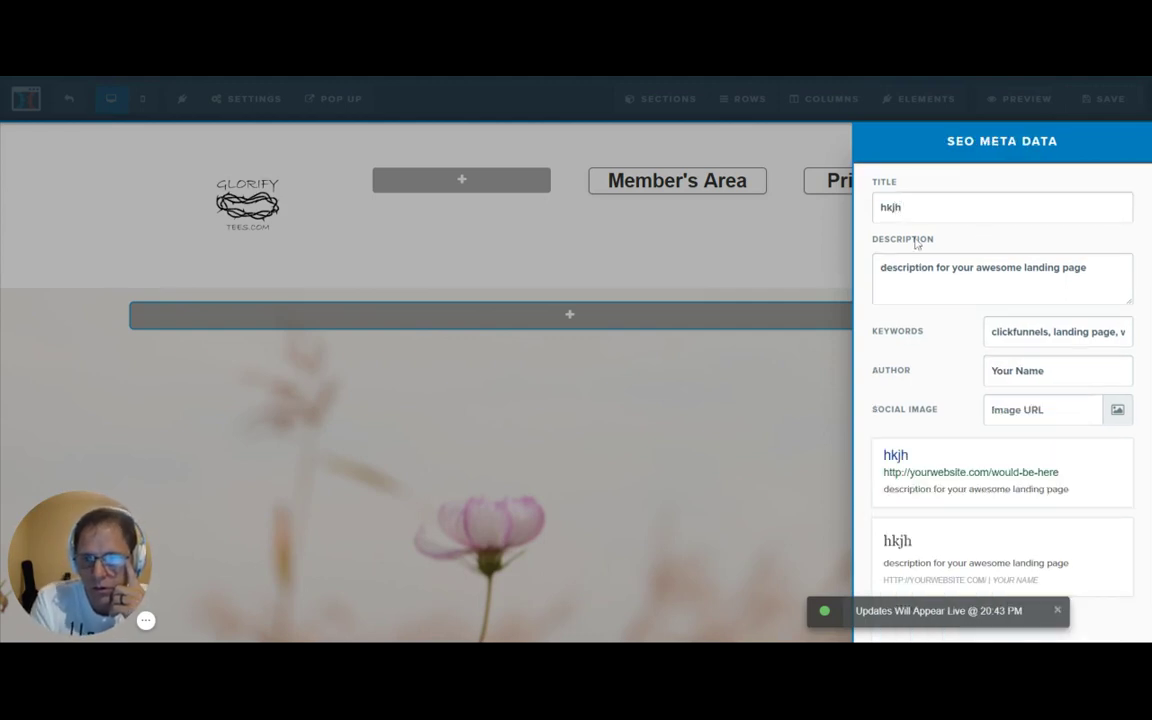
pyautogui.click(797, 250)
pyautogui.click(1108, 105)
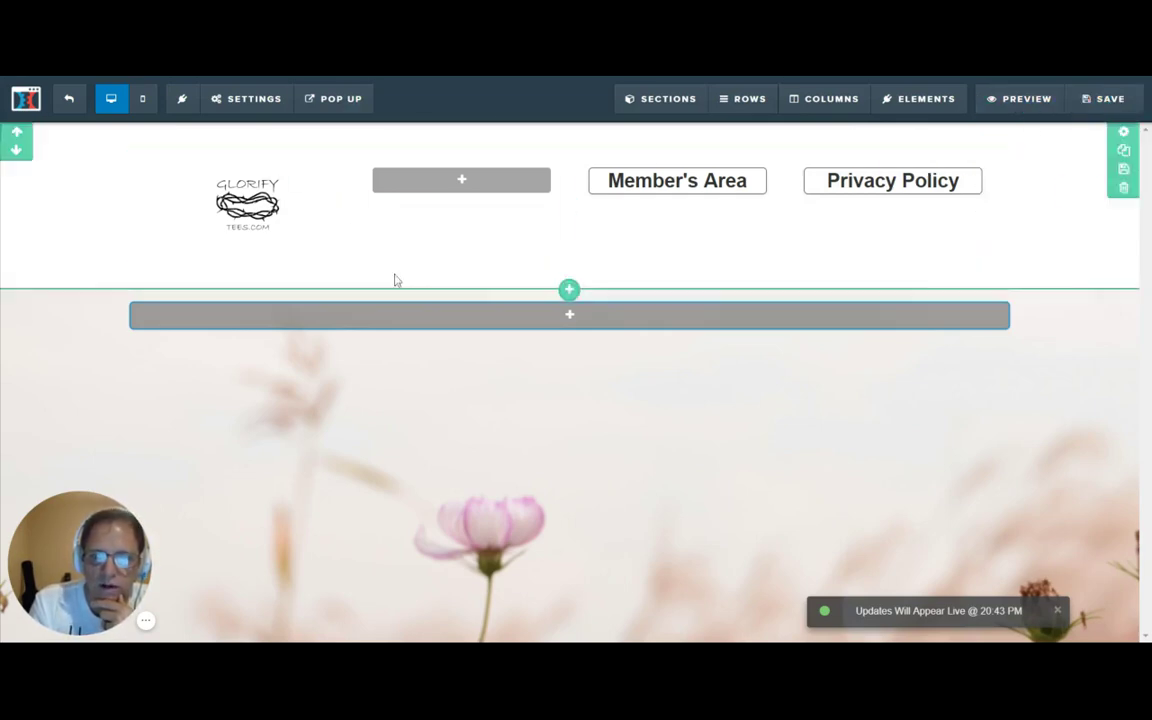
pyautogui.click(1024, 104)
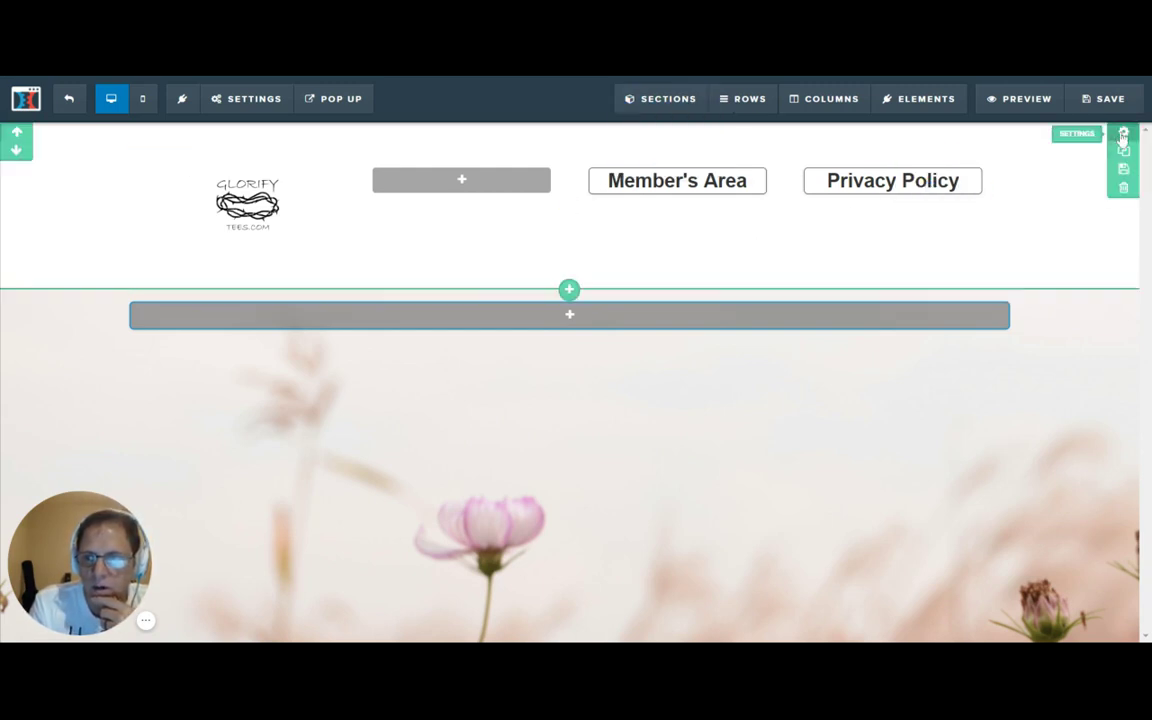
# Step: Set the header section's top and bottom padding to 0
pyautogui.click(1123, 136)
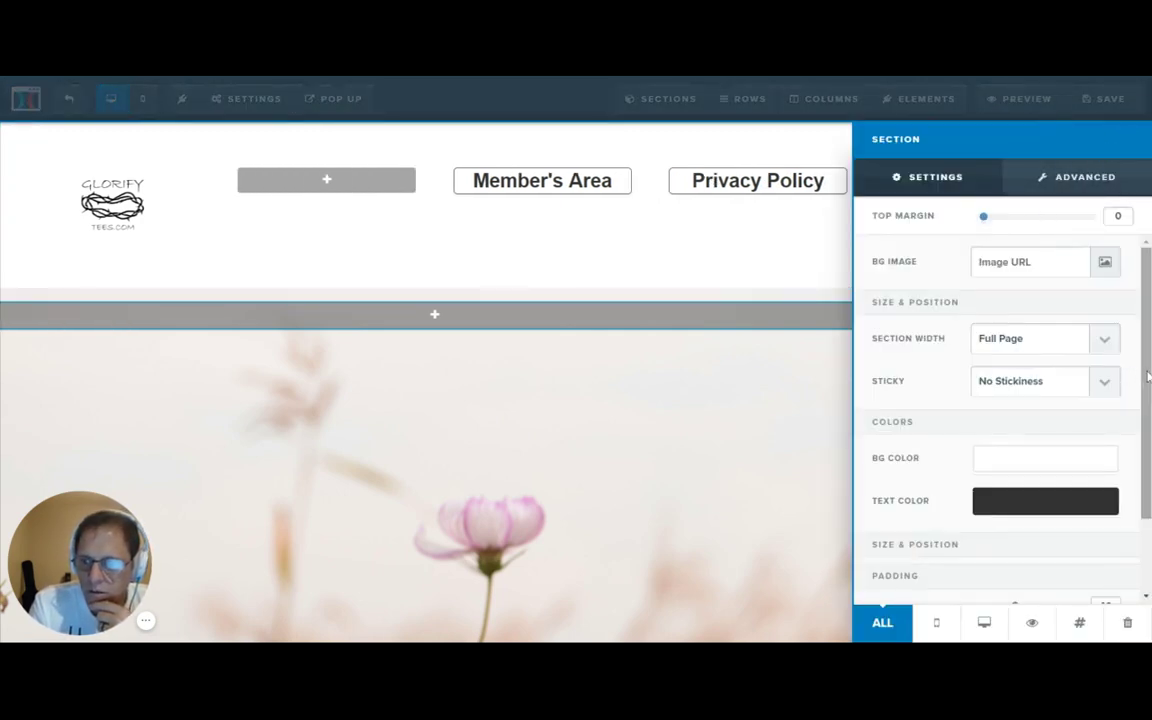
pyautogui.moveTo(1147, 376); pyautogui.dragTo(1148, 452)
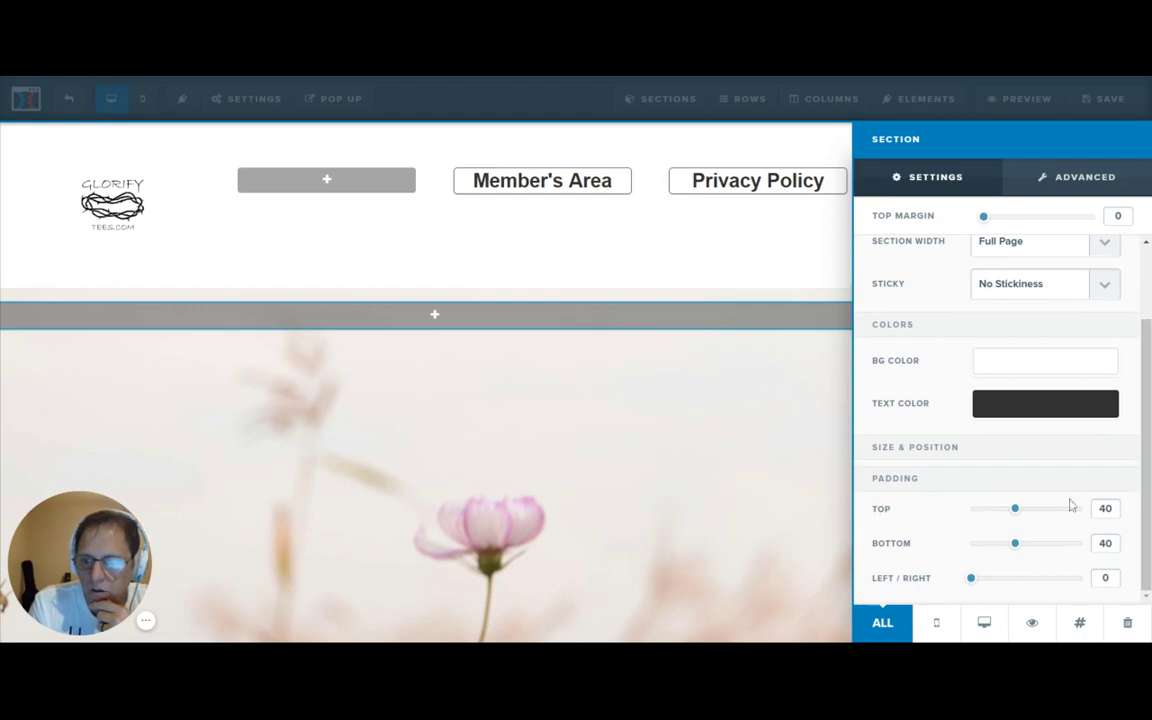
pyautogui.moveTo(1013, 545); pyautogui.dragTo(955, 546)
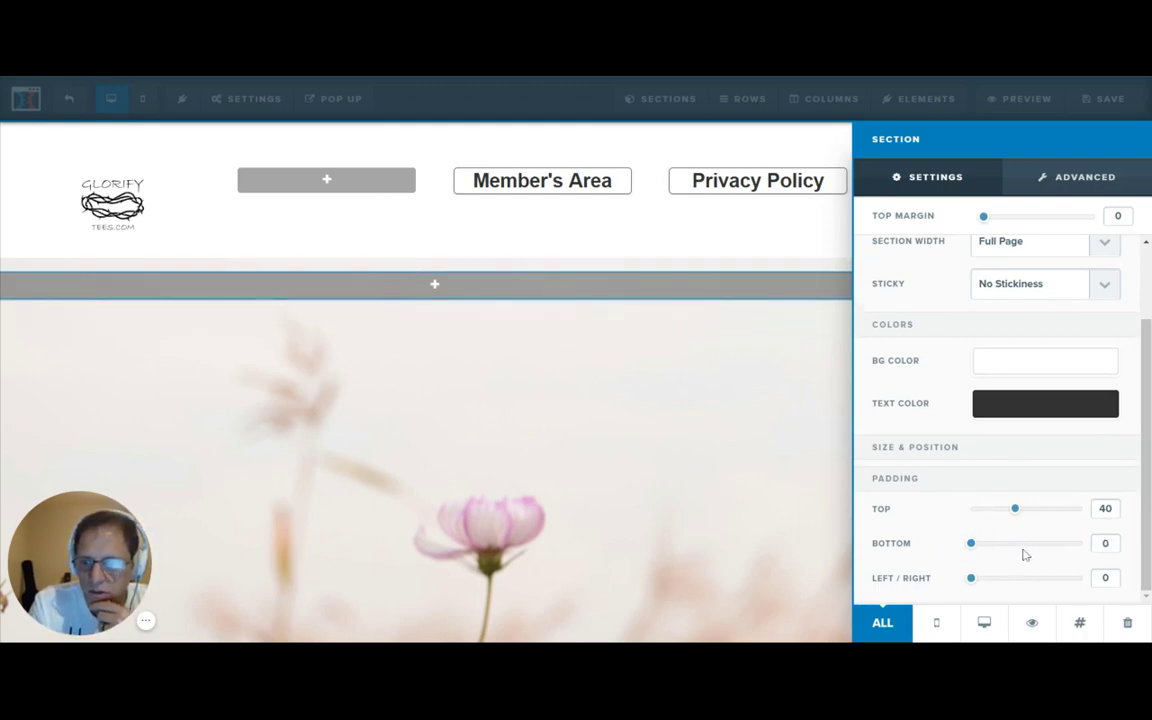
pyautogui.moveTo(1016, 511); pyautogui.dragTo(972, 518)
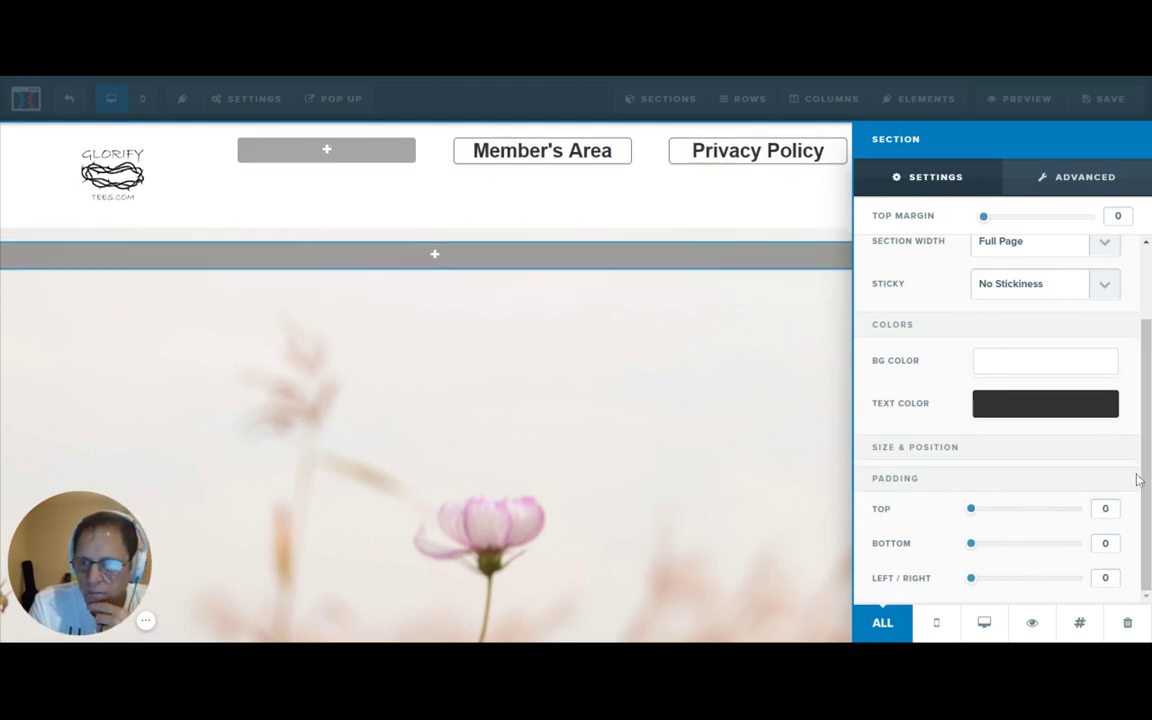
pyautogui.click(730, 206)
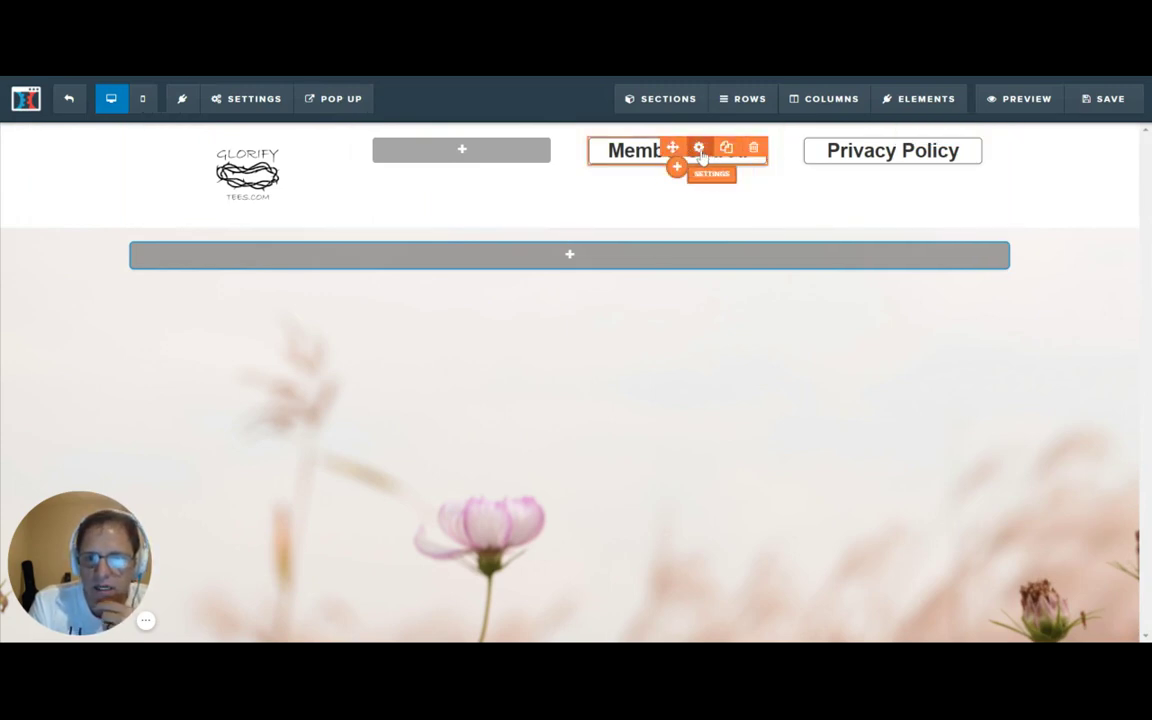
# Step: Add a small top margin to lower the Member's Area headline
pyautogui.click(699, 149)
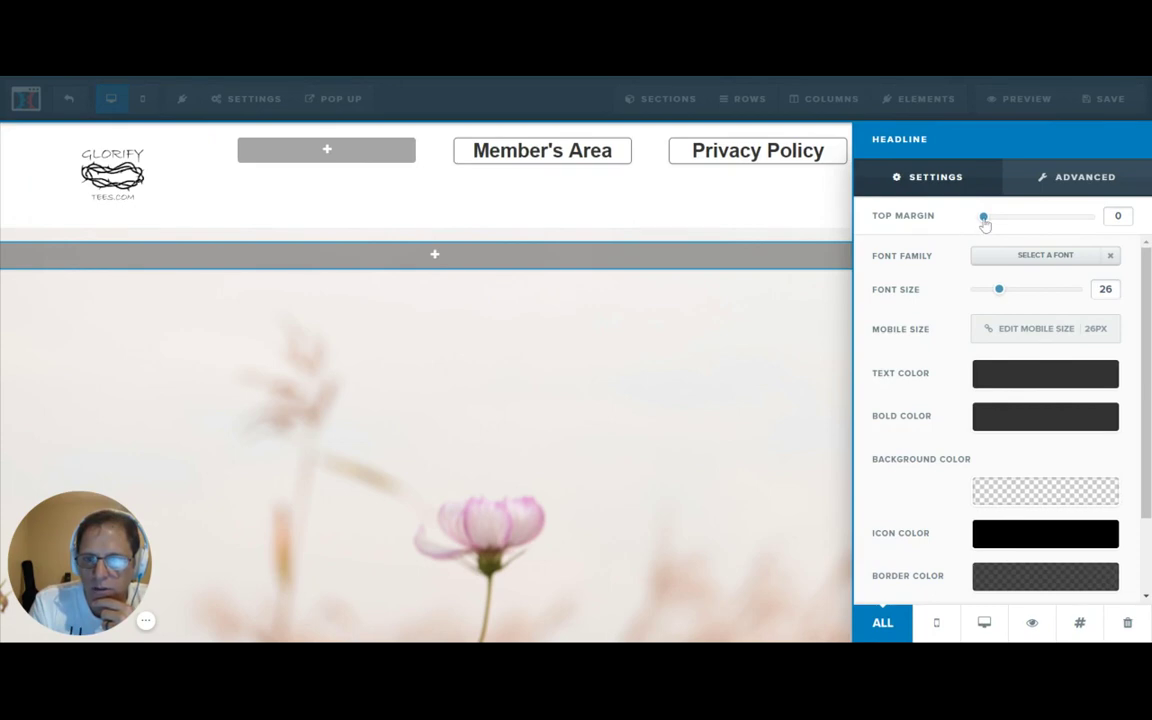
pyautogui.moveTo(985, 222); pyautogui.dragTo(1024, 226)
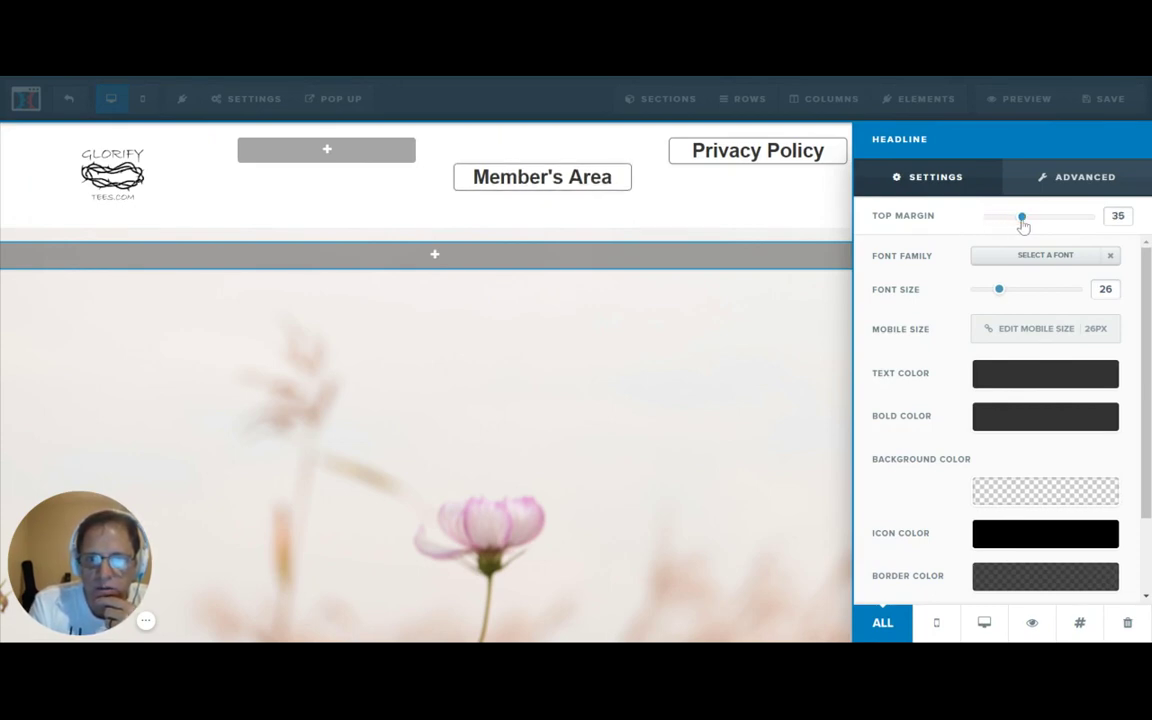
pyautogui.click(758, 160)
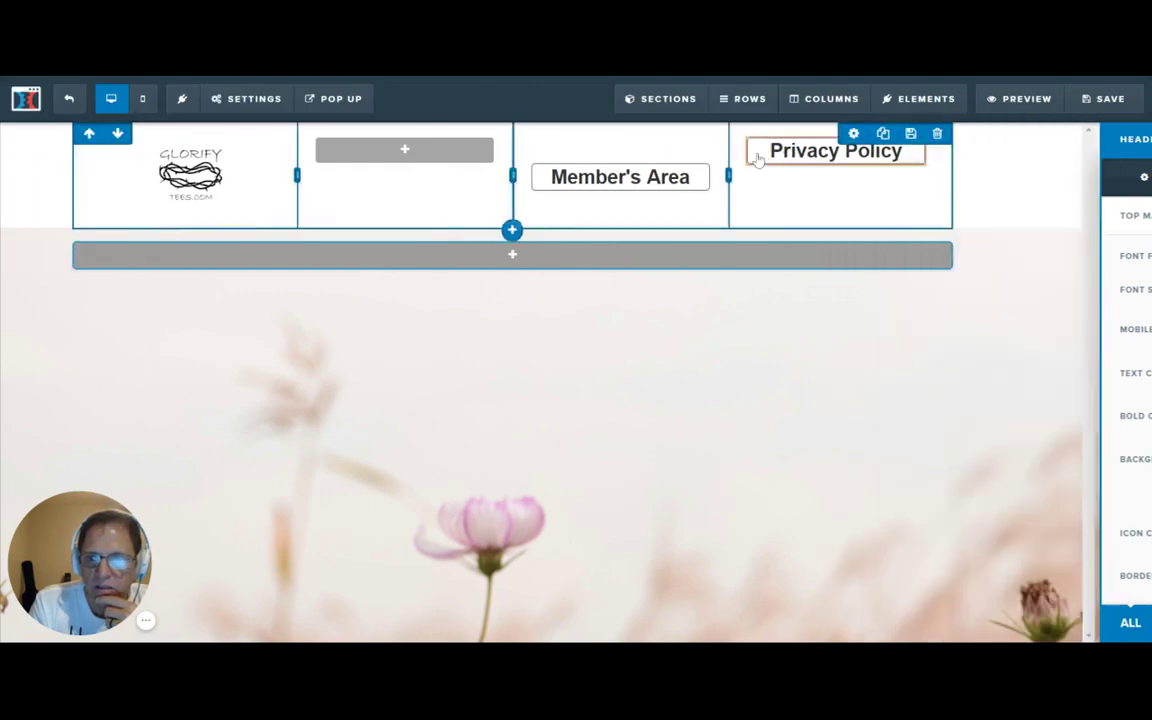
pyautogui.click(645, 178)
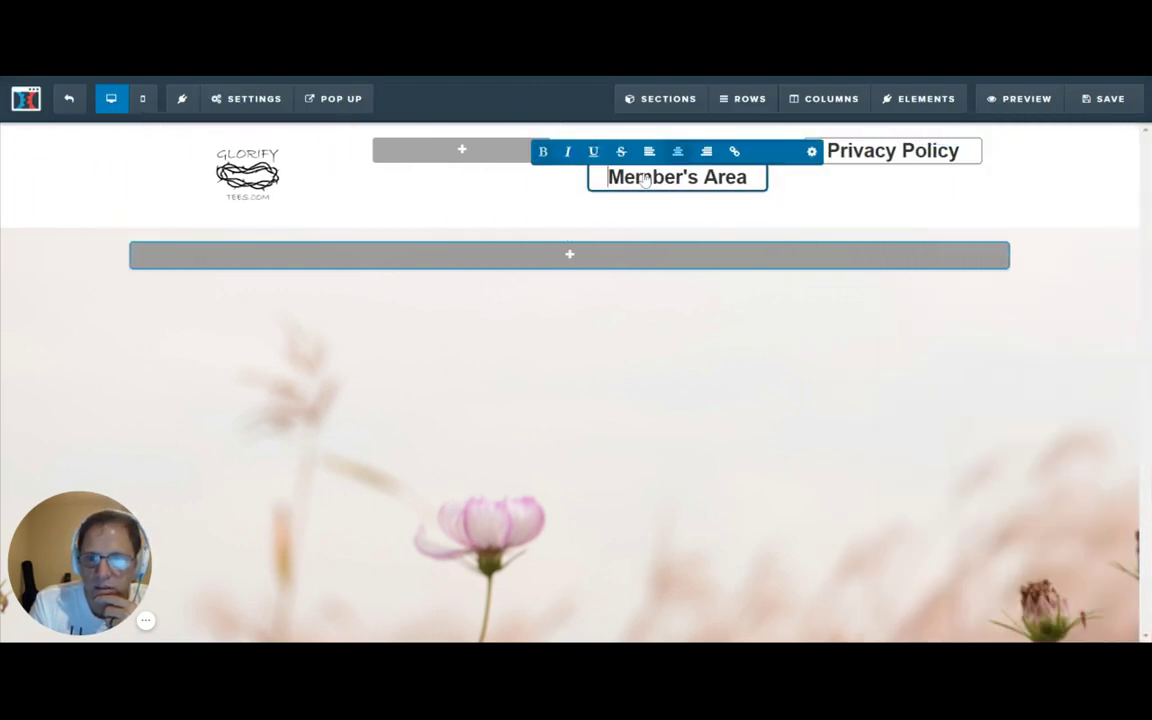
pyautogui.click(811, 151)
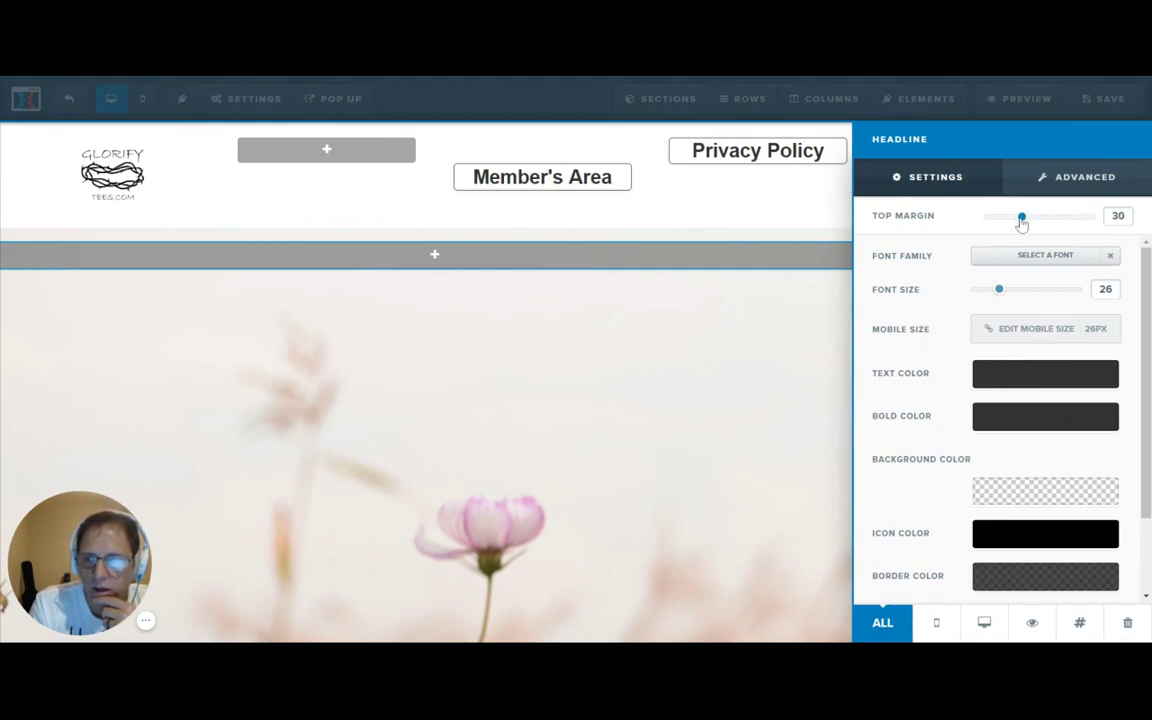
pyautogui.moveTo(1022, 222); pyautogui.dragTo(1018, 221)
pyautogui.click(790, 158)
# Step: Set the Privacy Policy headline's top margin to 30
pyautogui.click(835, 160)
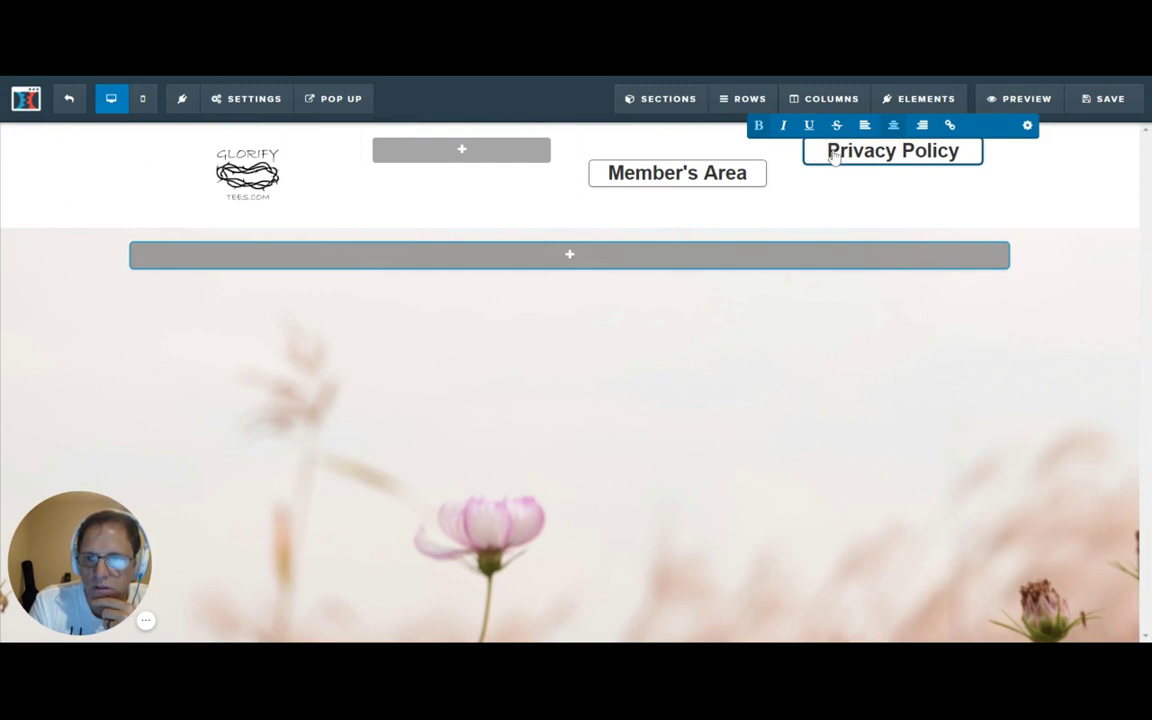
pyautogui.click(1026, 125)
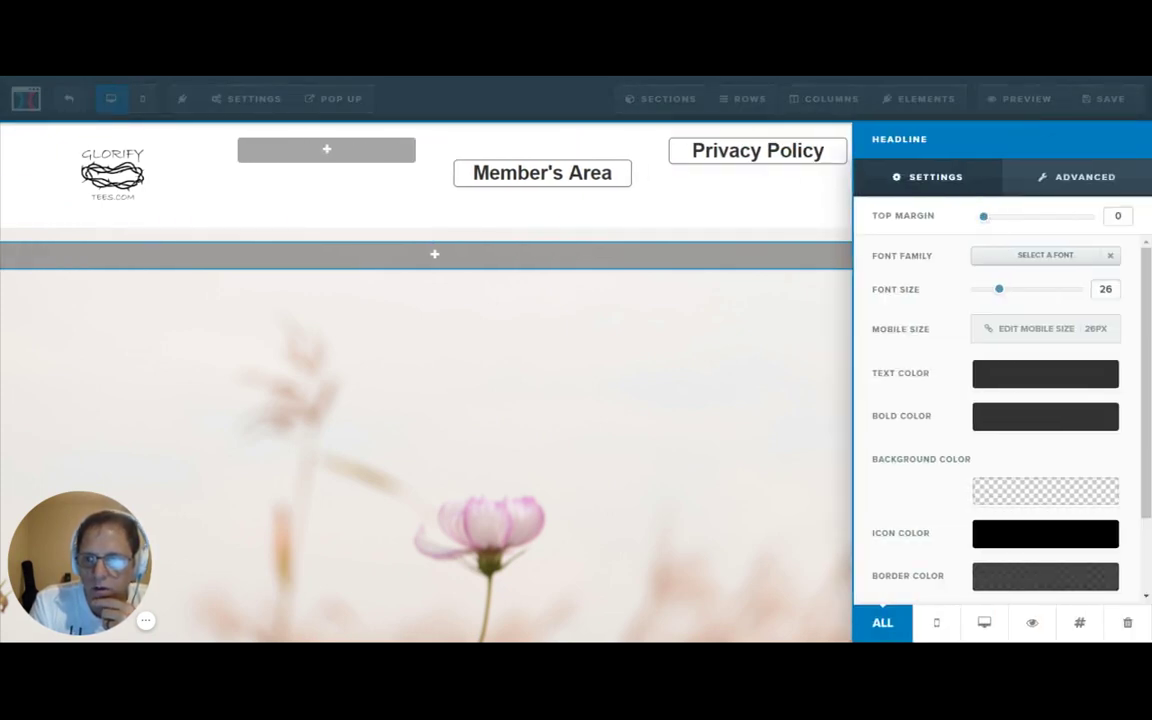
pyautogui.click(1118, 215)
pyautogui.write('30')
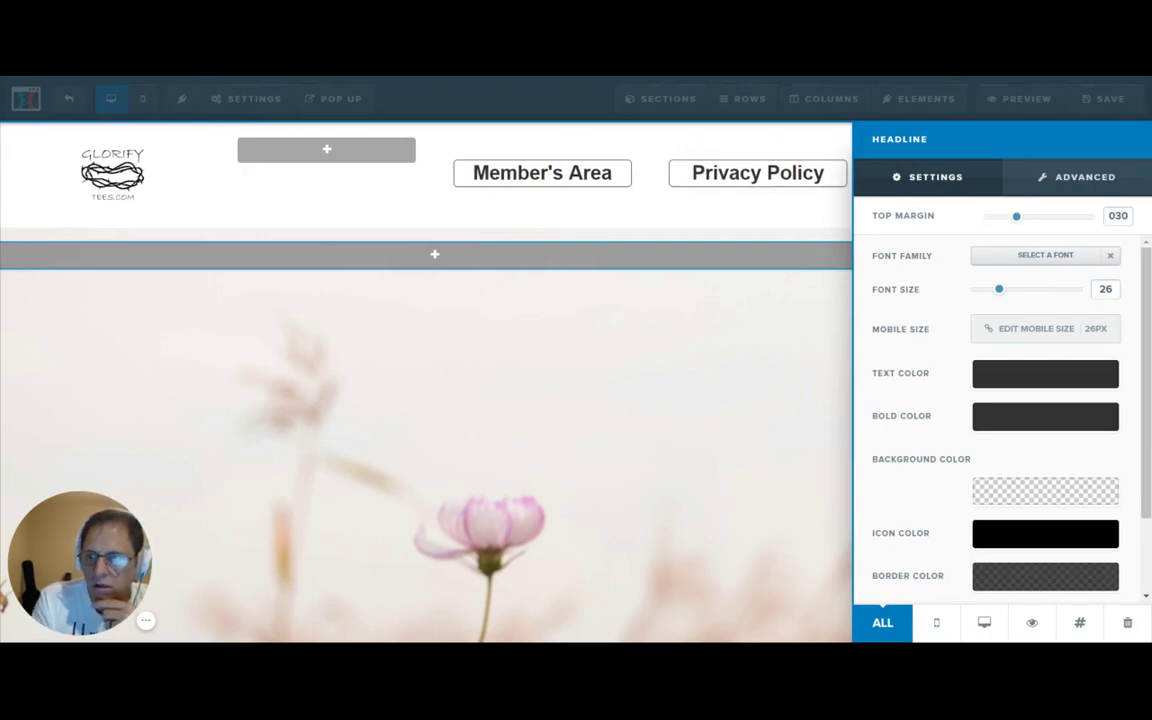
pyautogui.click(681, 222)
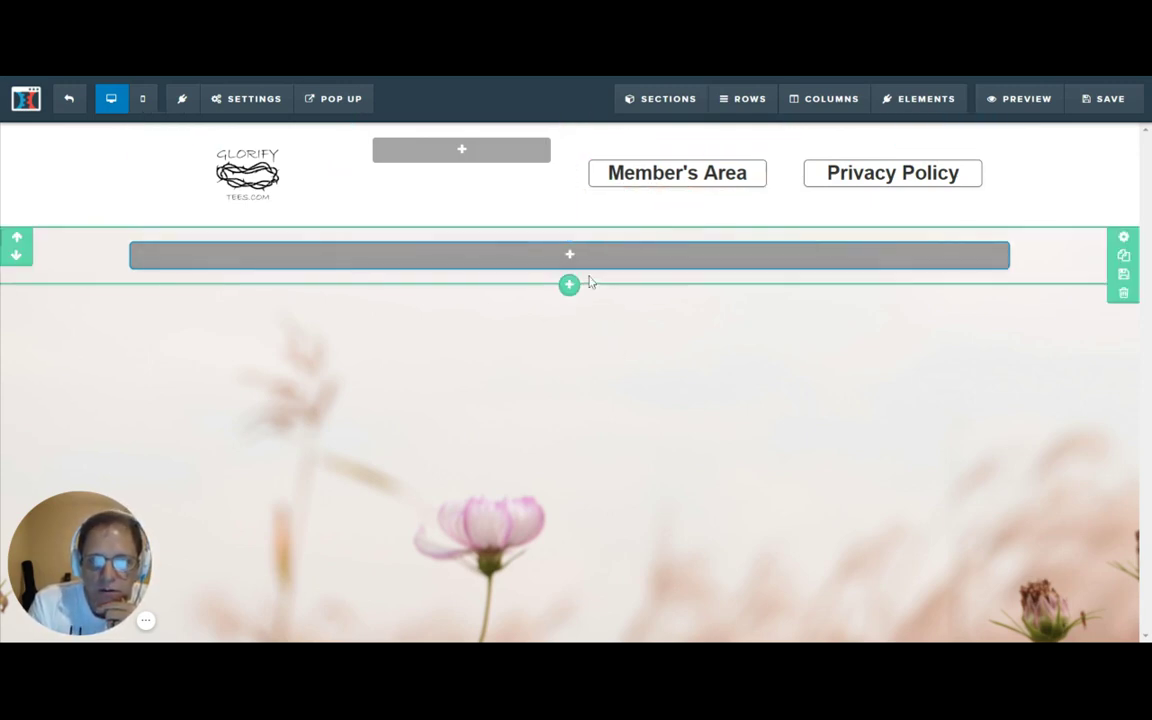
# Step: Insert a two-column row below the header and narrow its left column
pyautogui.moveTo(578, 264)
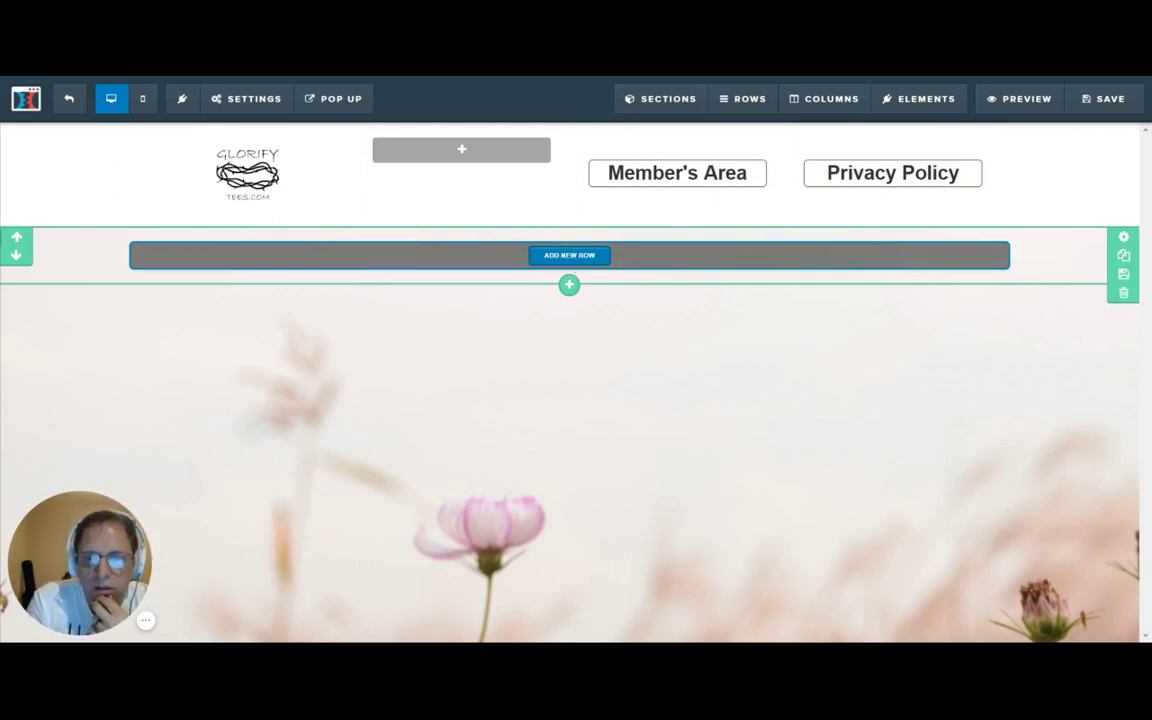
pyautogui.click(574, 257)
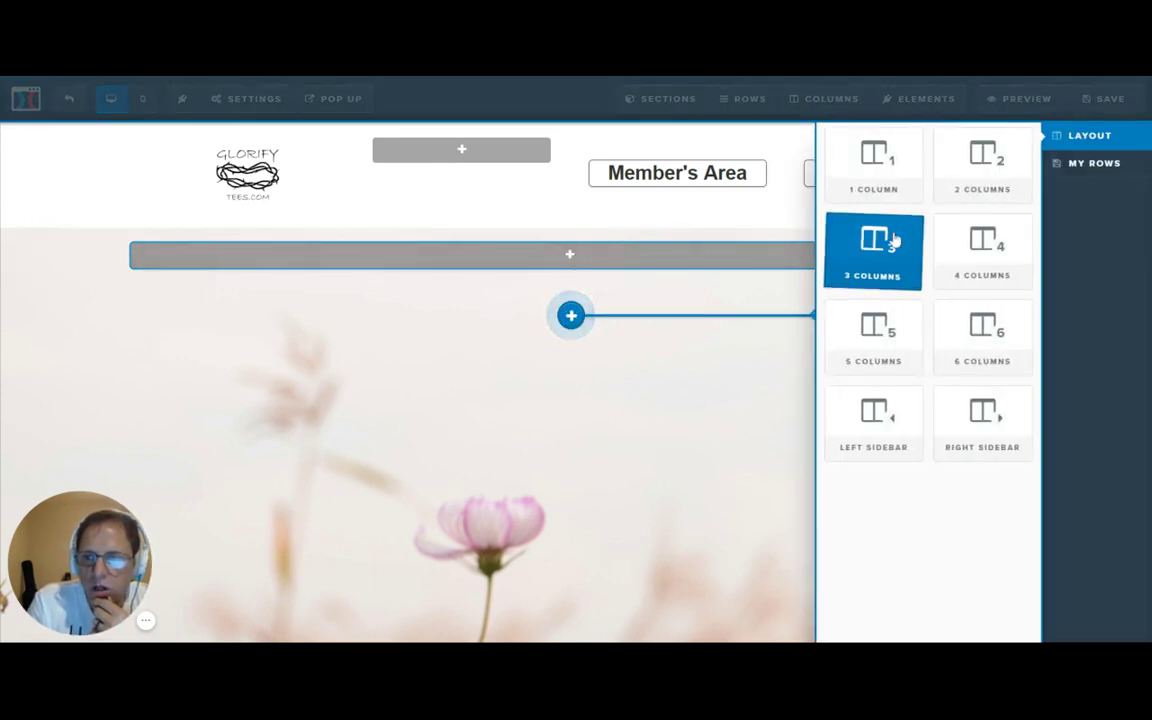
pyautogui.click(982, 165)
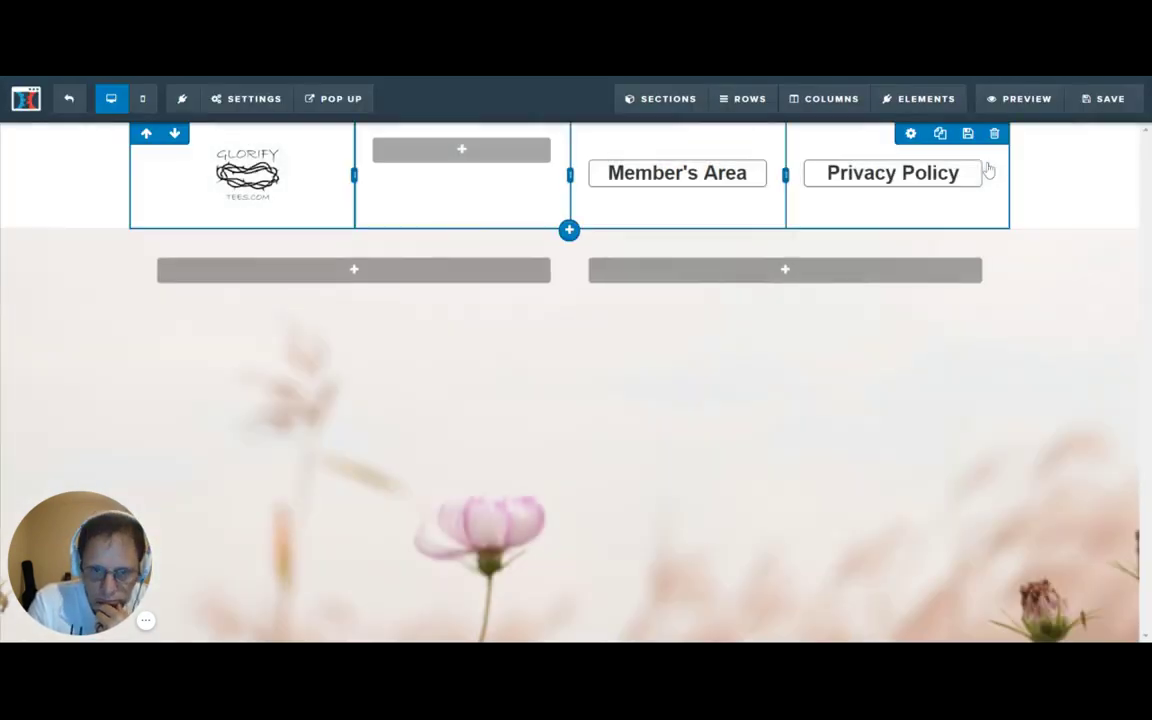
pyautogui.moveTo(352, 278)
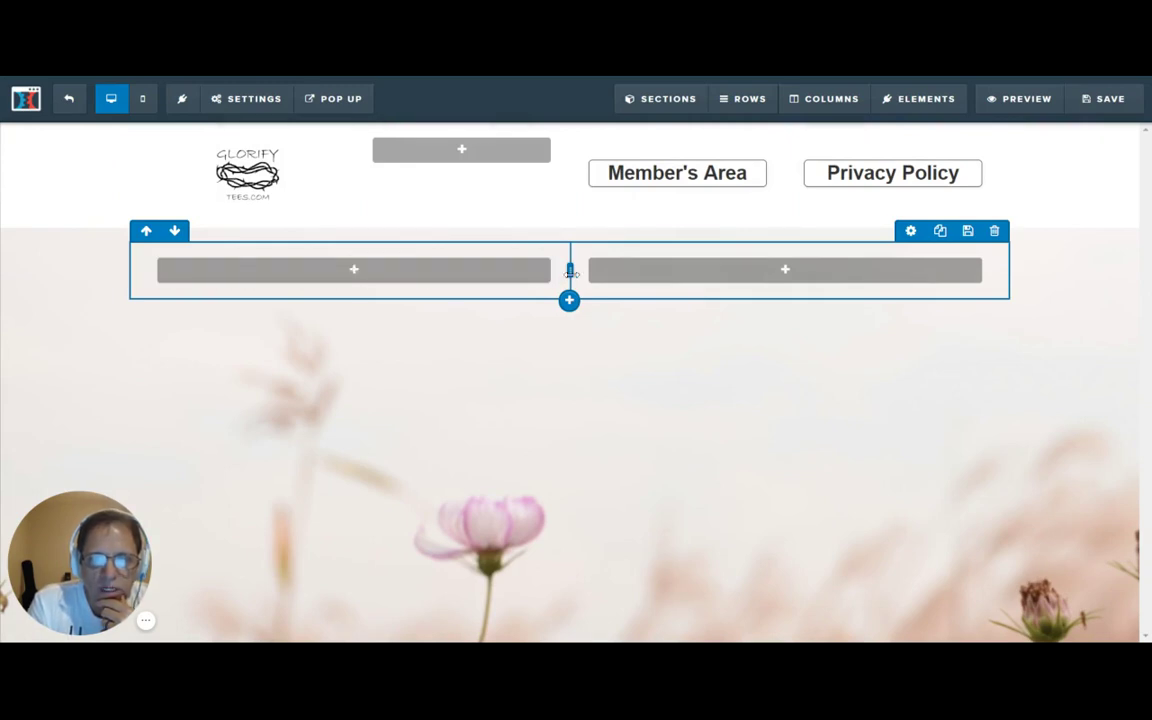
pyautogui.moveTo(568, 270); pyautogui.dragTo(497, 270)
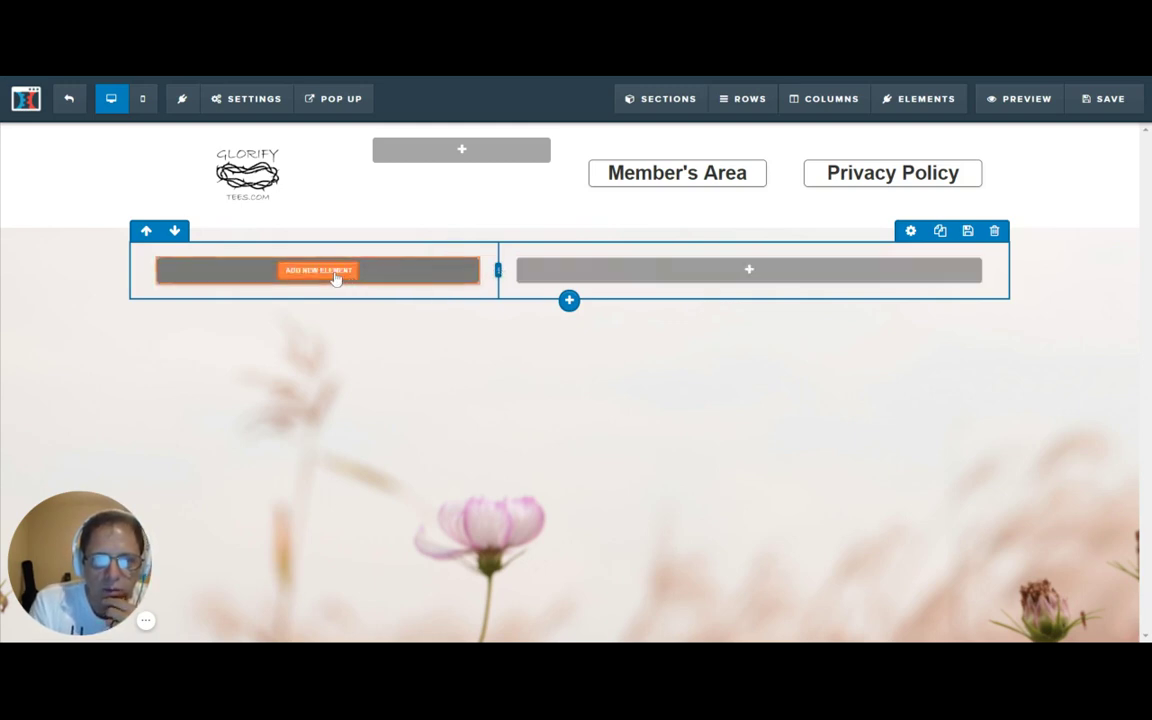
# Step: Add a demo image to the left column and a paragraph to the right column
pyautogui.click(336, 272)
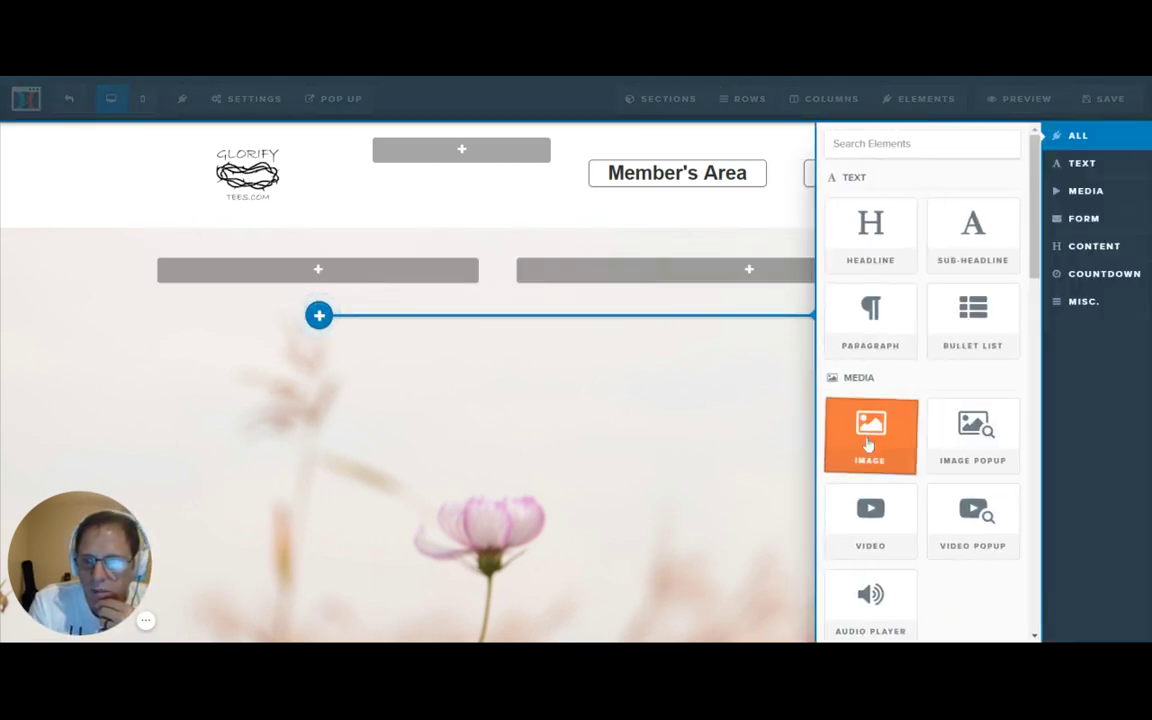
pyautogui.click(868, 447)
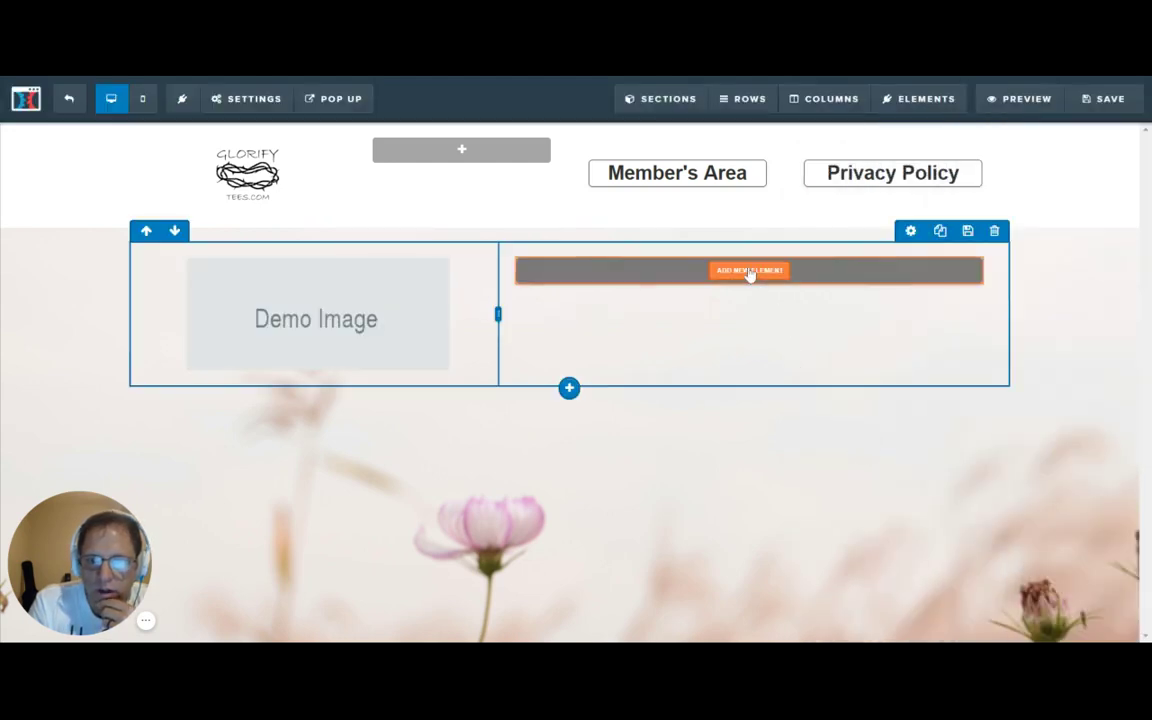
pyautogui.click(750, 272)
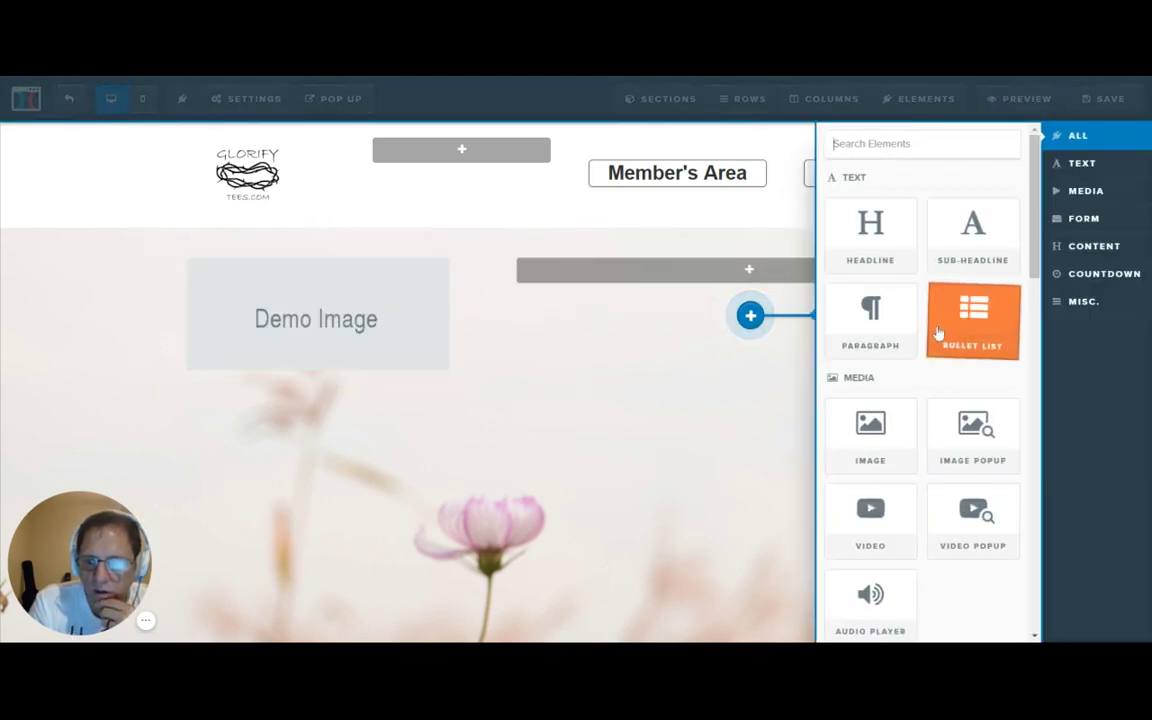
pyautogui.write('p')
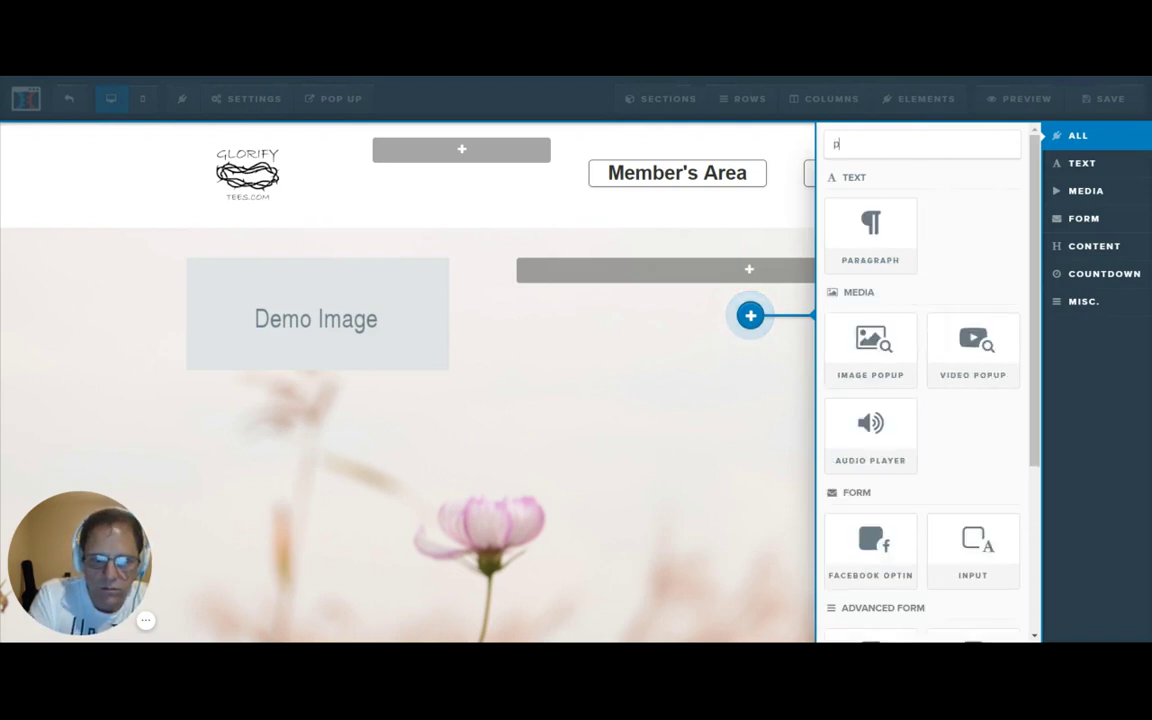
pyautogui.write('ara')
pyautogui.click(890, 234)
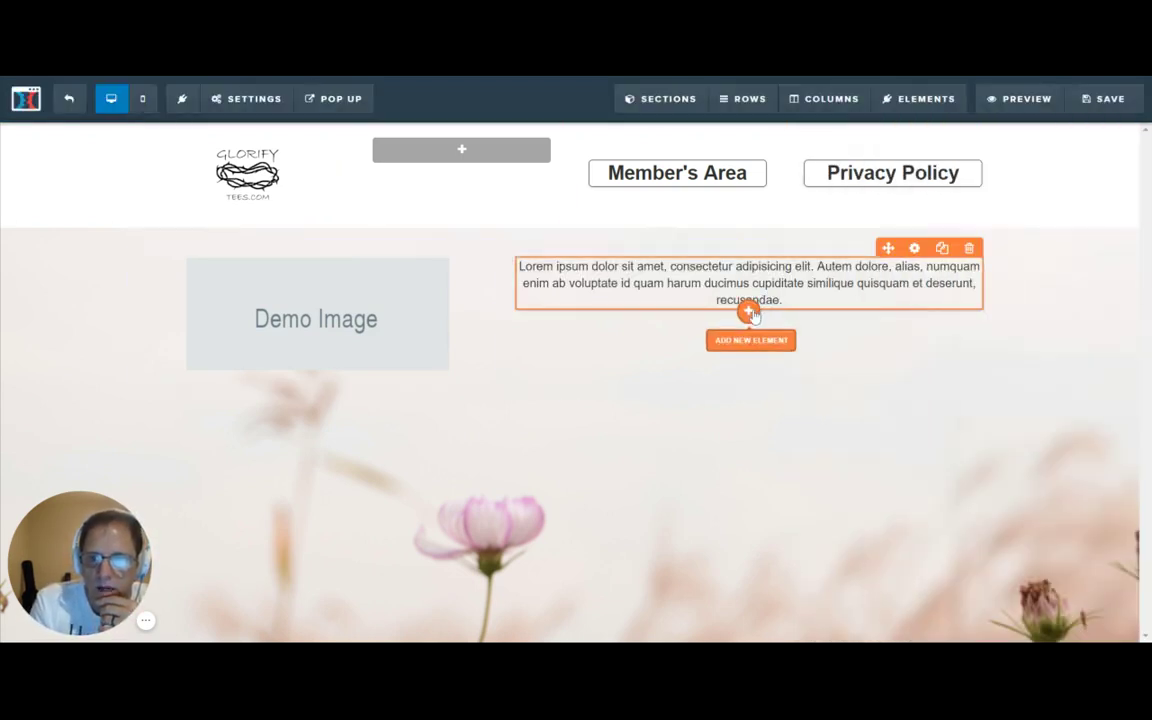
# Step: Add a headline in the right column and move it above the paragraph
pyautogui.click(751, 313)
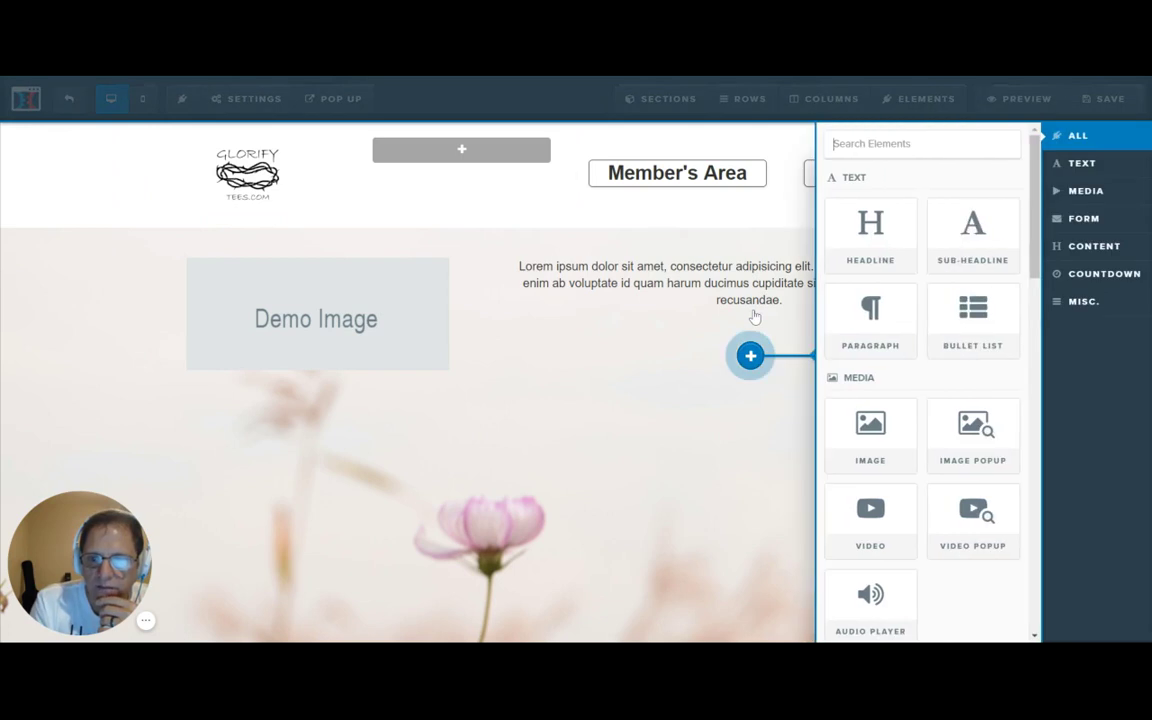
pyautogui.click(881, 236)
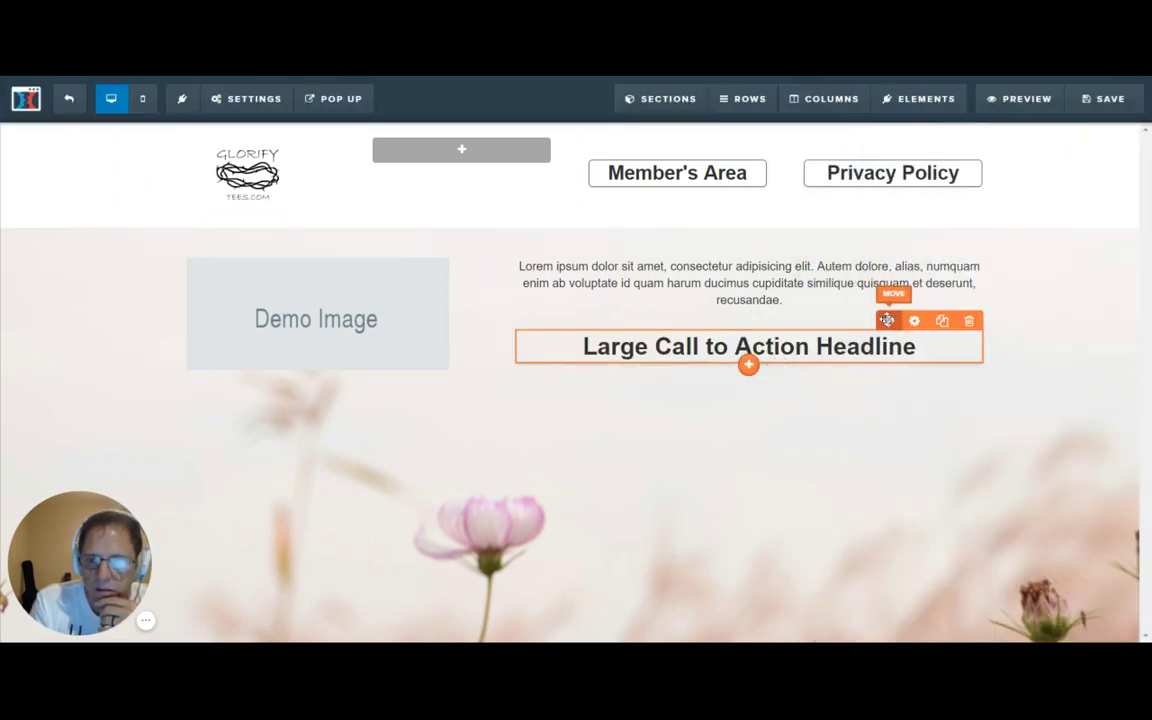
pyautogui.moveTo(890, 319); pyautogui.dragTo(878, 274)
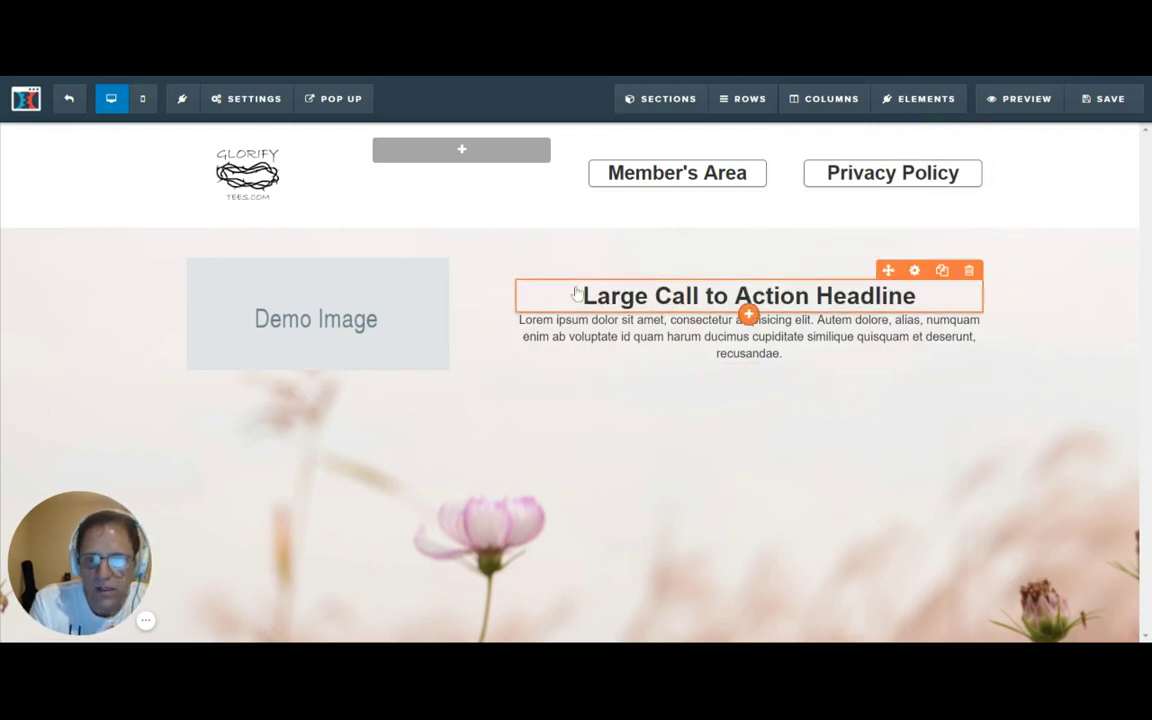
pyautogui.click(367, 305)
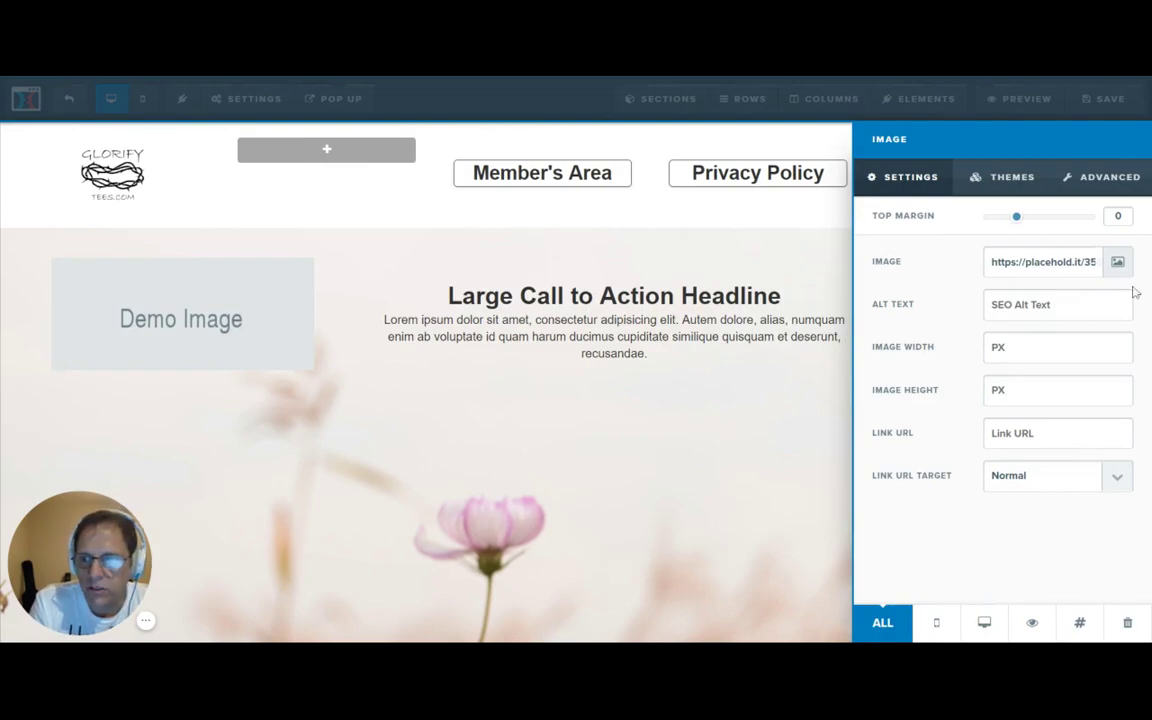
# Step: Replace the demo image with the '50 Words You Absolutely Have To Know' cover from page 2 of uploaded images
pyautogui.click(1126, 266)
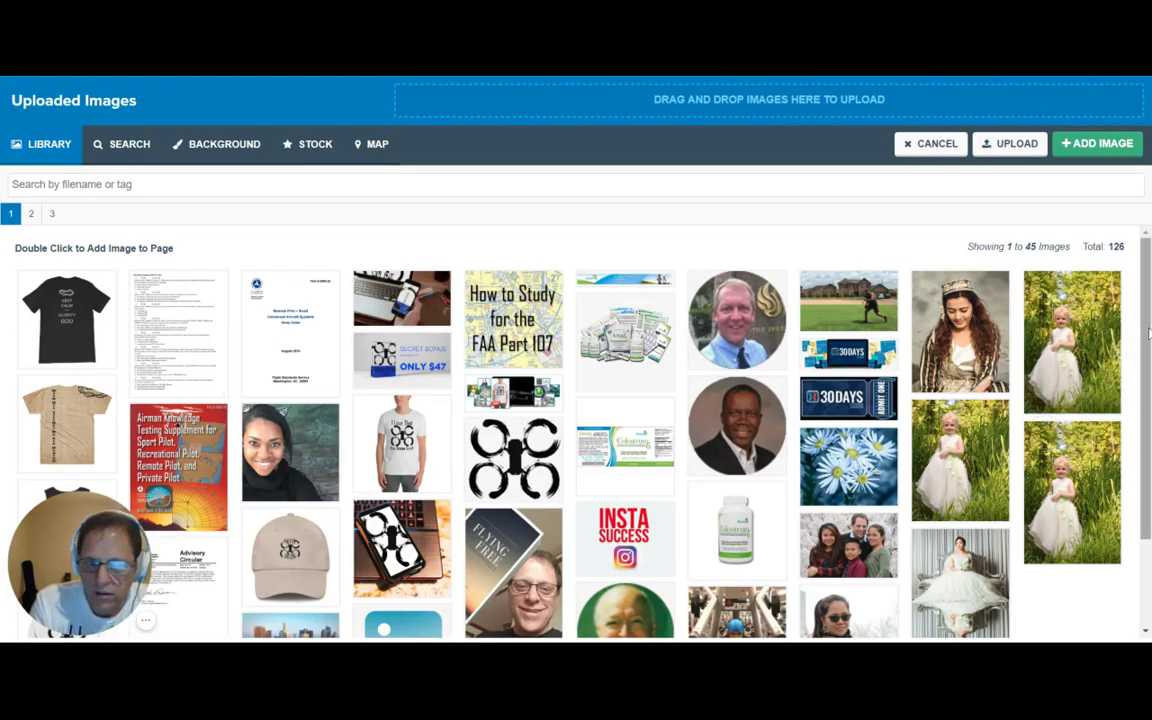
pyautogui.scroll(-2, 1148, 333)
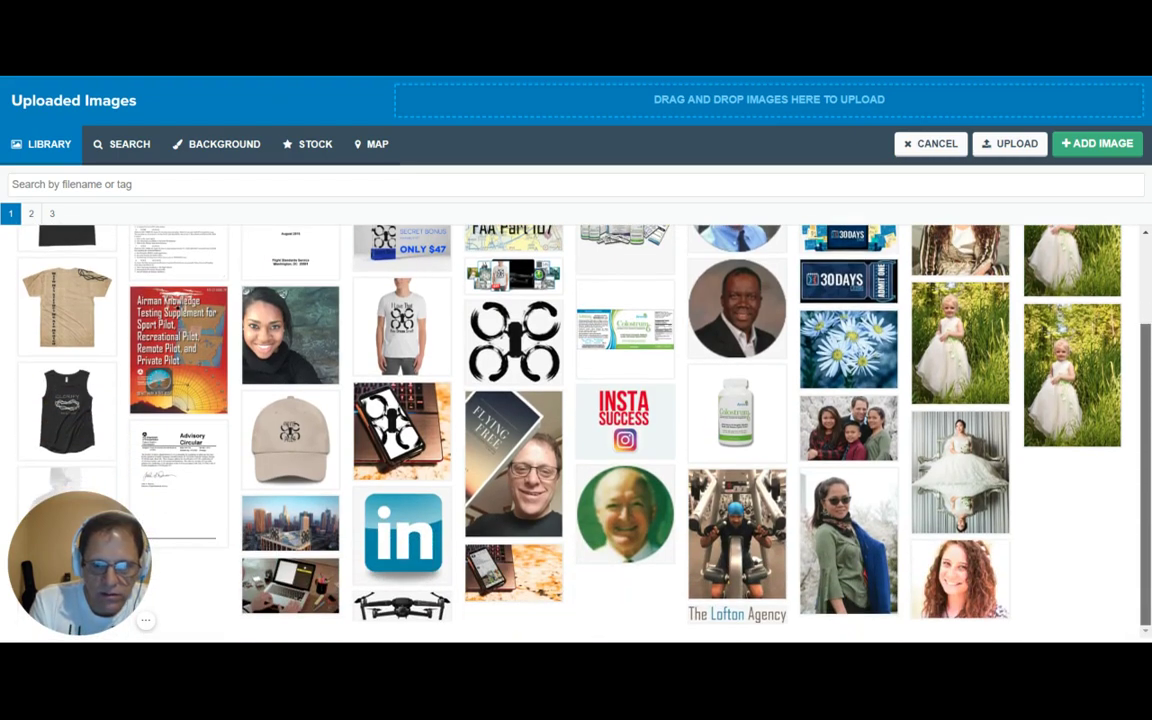
pyautogui.scroll(3, 1141, 337)
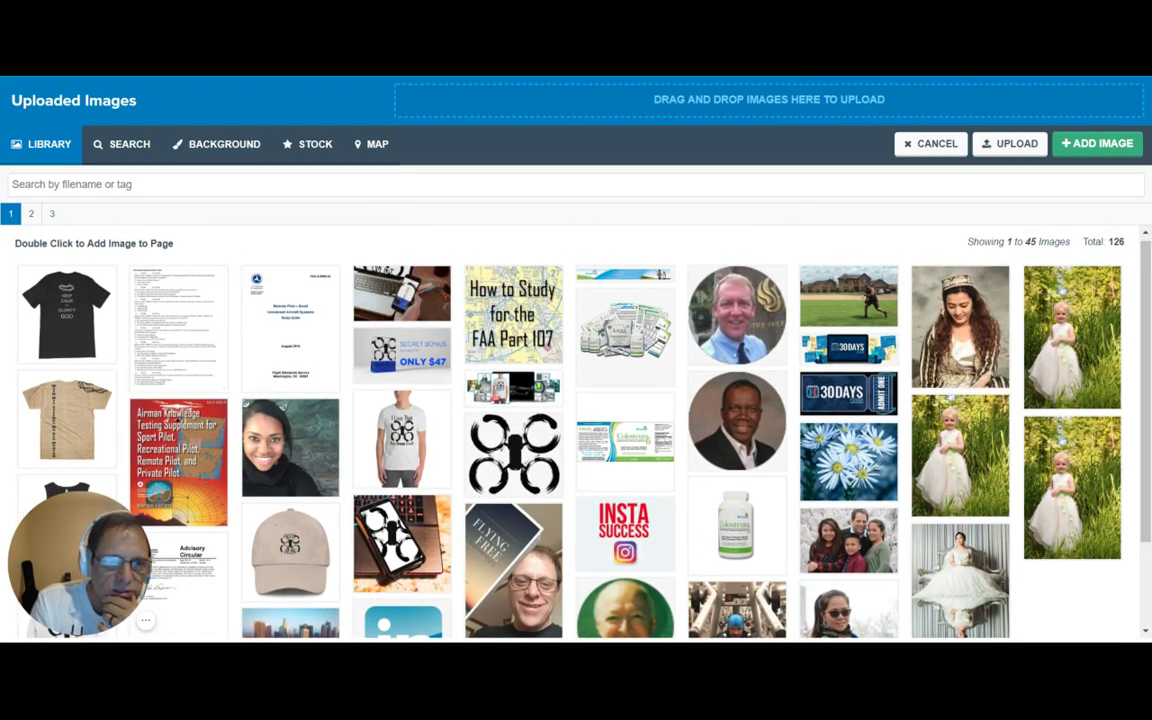
pyautogui.click(31, 214)
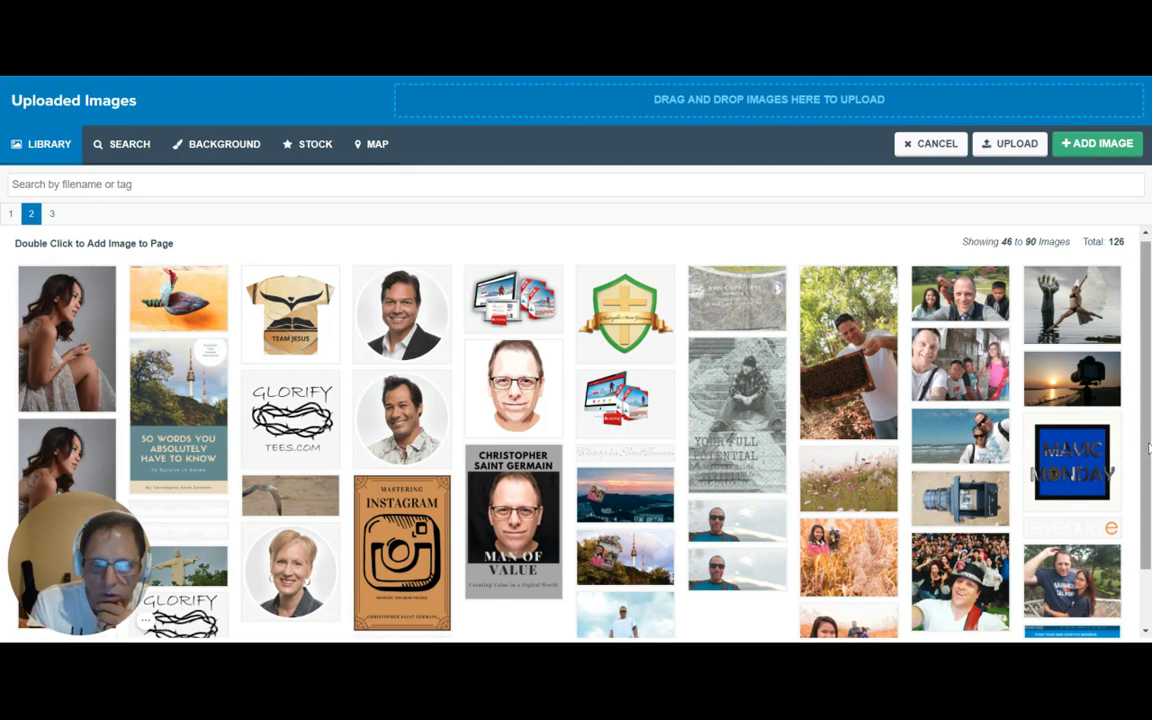
pyautogui.moveTo(1148, 449); pyautogui.dragTo(1148, 507)
pyautogui.scroll(2, 700, 430)
pyautogui.doubleClick(176, 393)
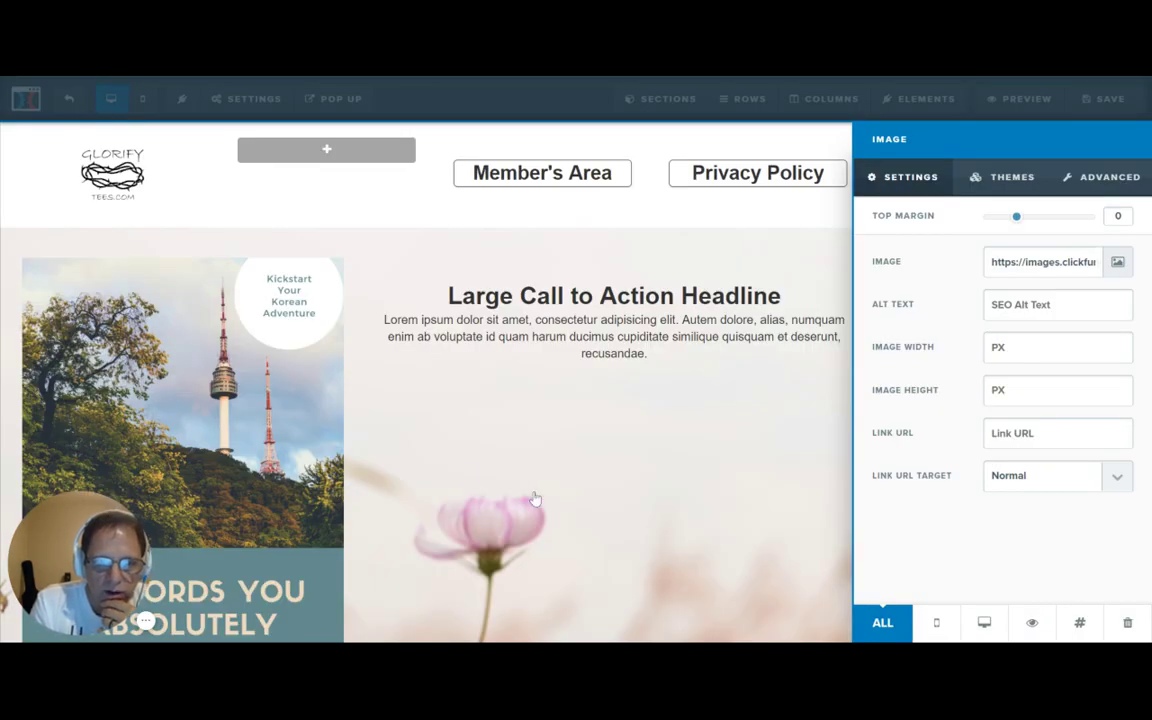
# Step: Change the headline text to '50 Words You Have To Know'
pyautogui.click(816, 437)
pyautogui.click(787, 304)
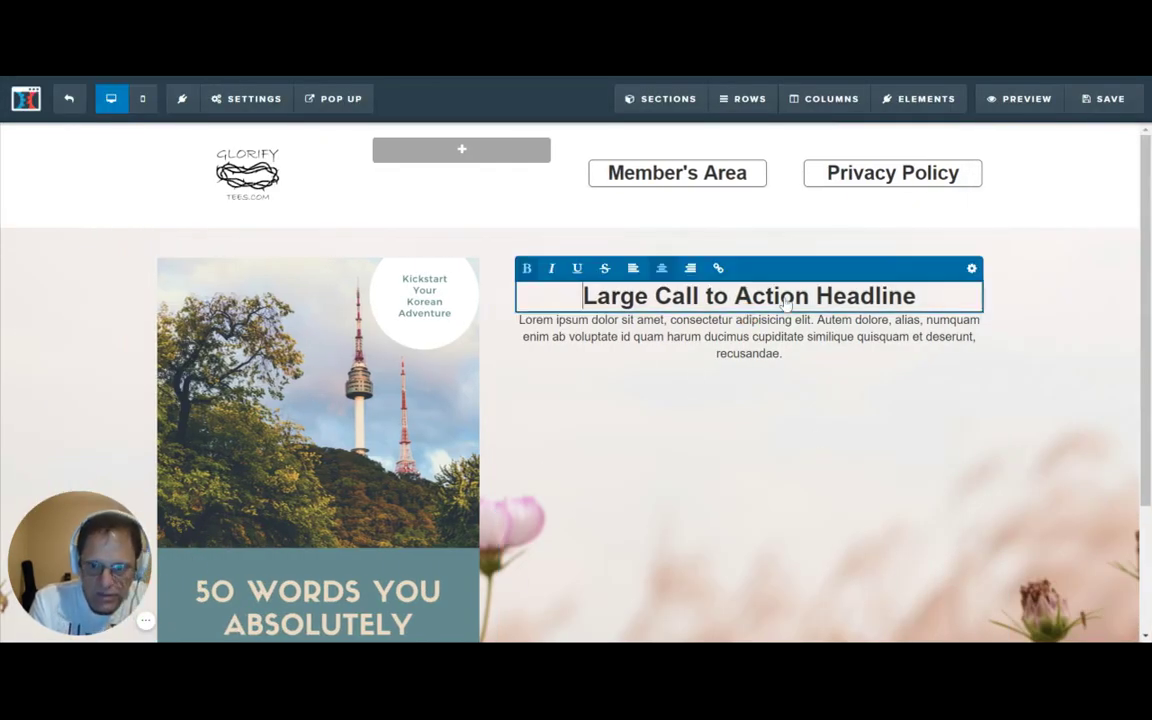
pyautogui.tripleClick(787, 304)
pyautogui.write('50')
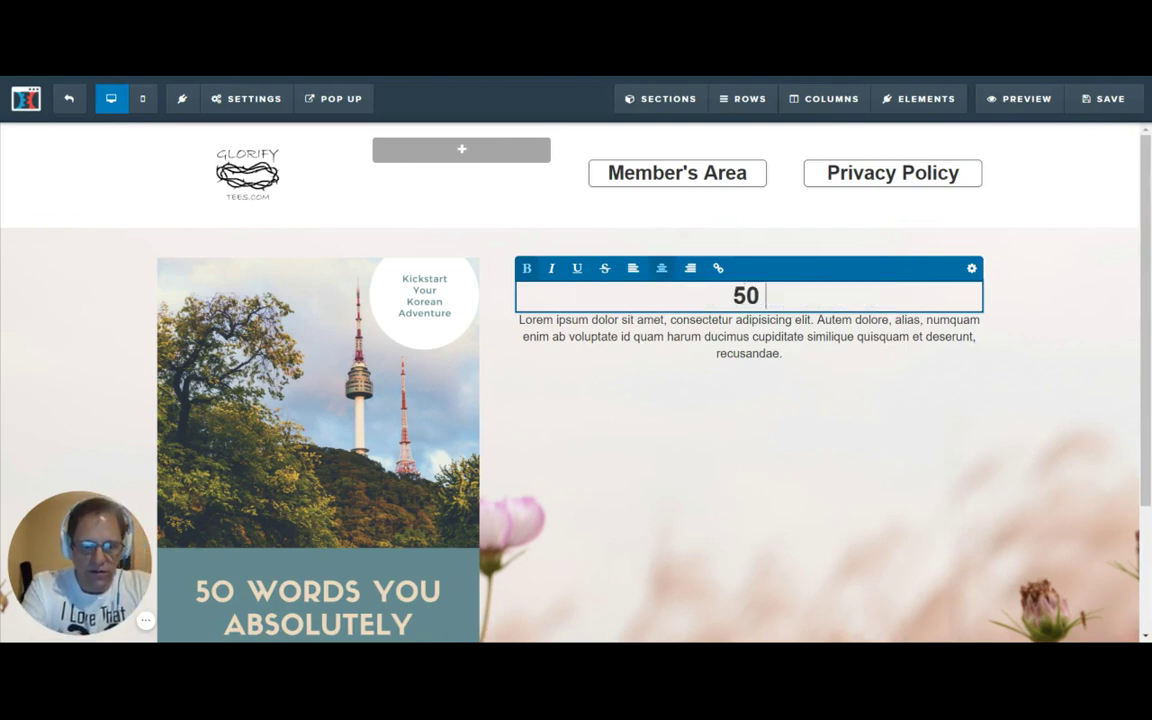
pyautogui.write(' Words You Have To Know')
pyautogui.click(778, 352)
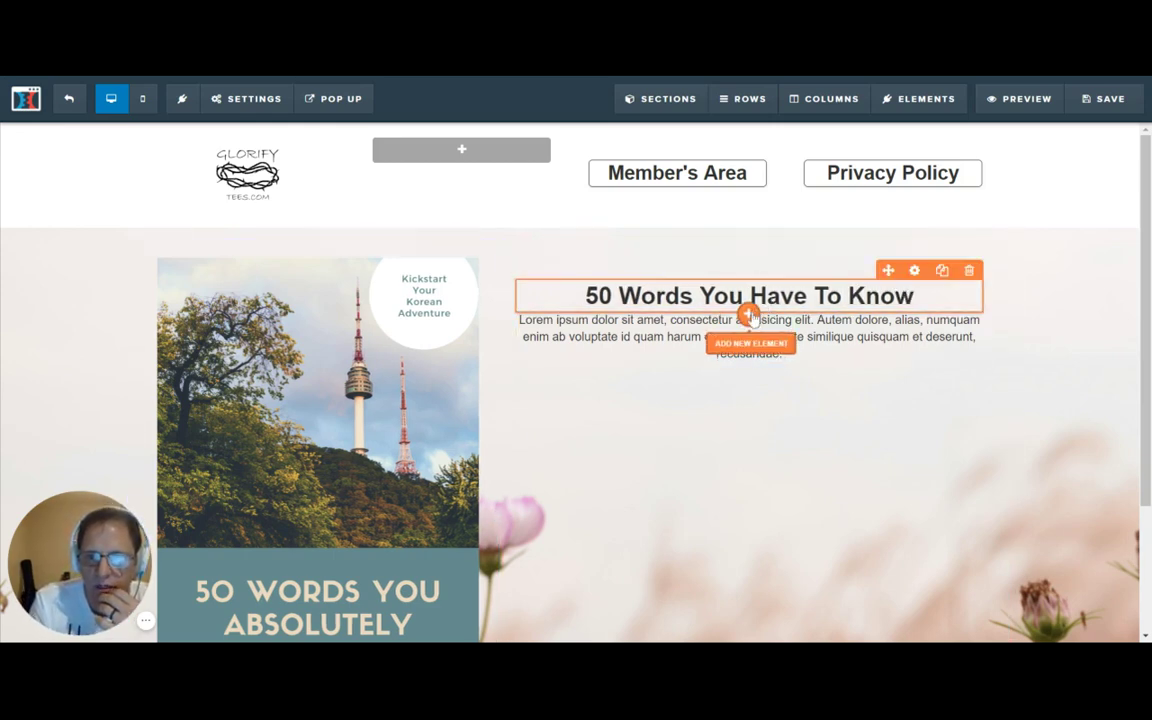
# Step: Add a sub-headline under the headline reading 'To Survive in Korea'
pyautogui.click(750, 315)
pyautogui.click(965, 217)
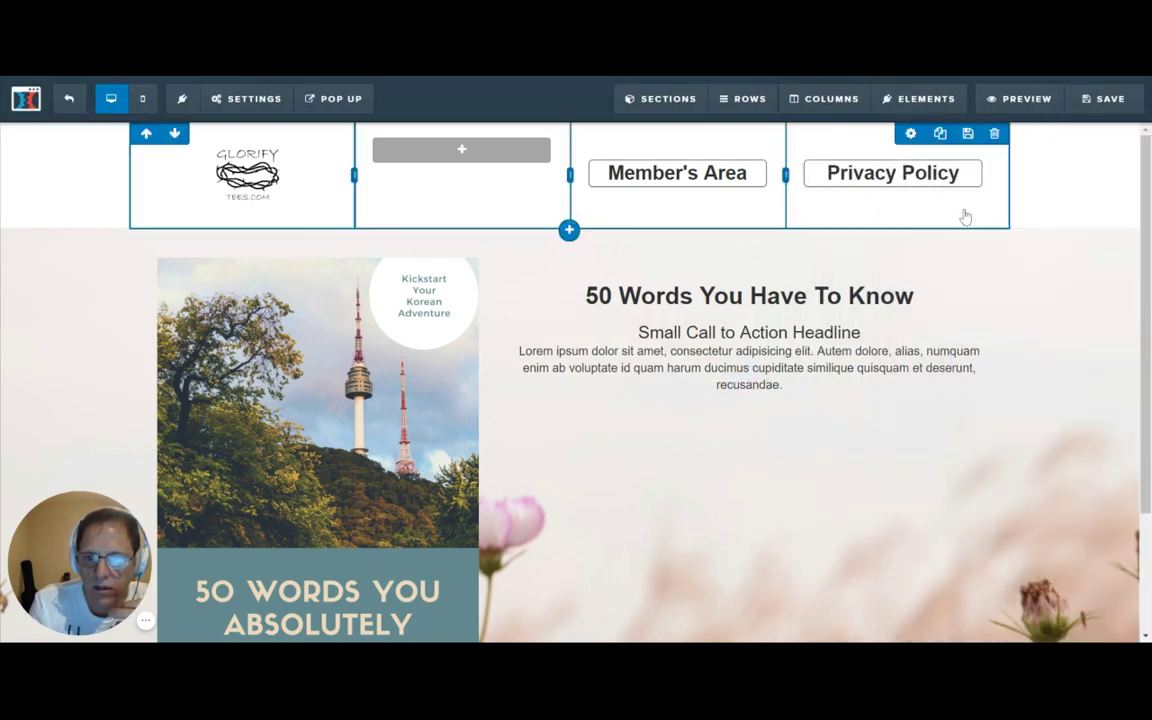
pyautogui.click(795, 332)
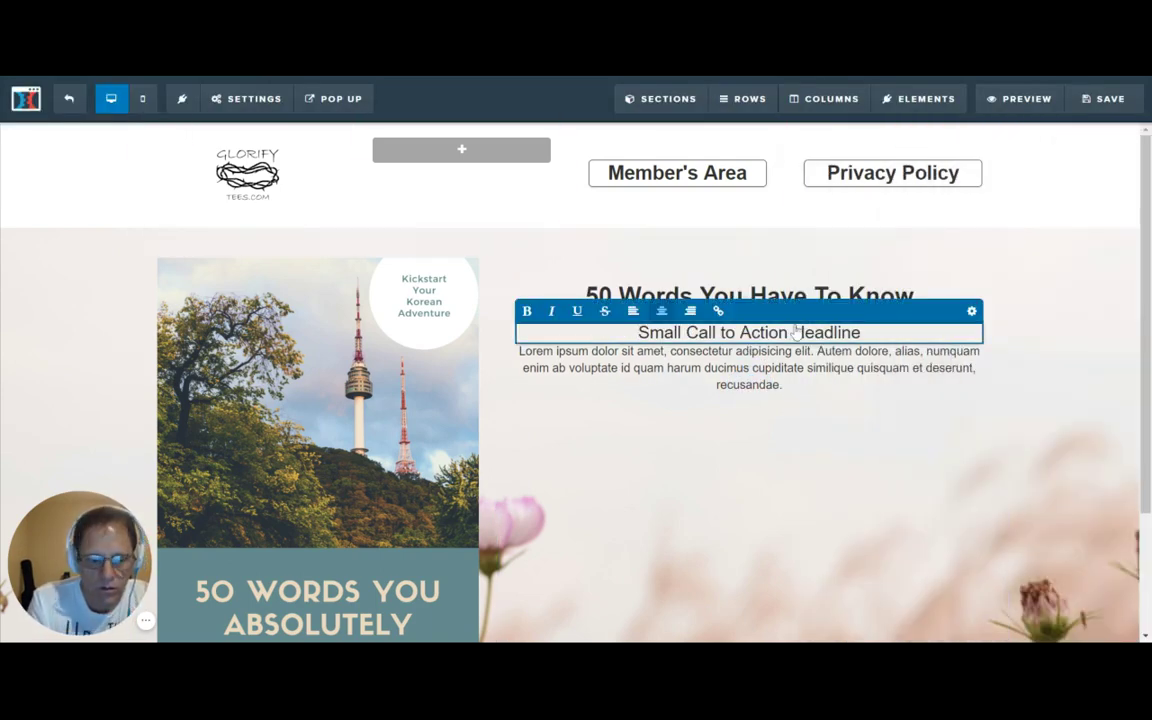
pyautogui.tripleClick(795, 332)
pyautogui.press('BackSpace')
pyautogui.write('To Survive i')
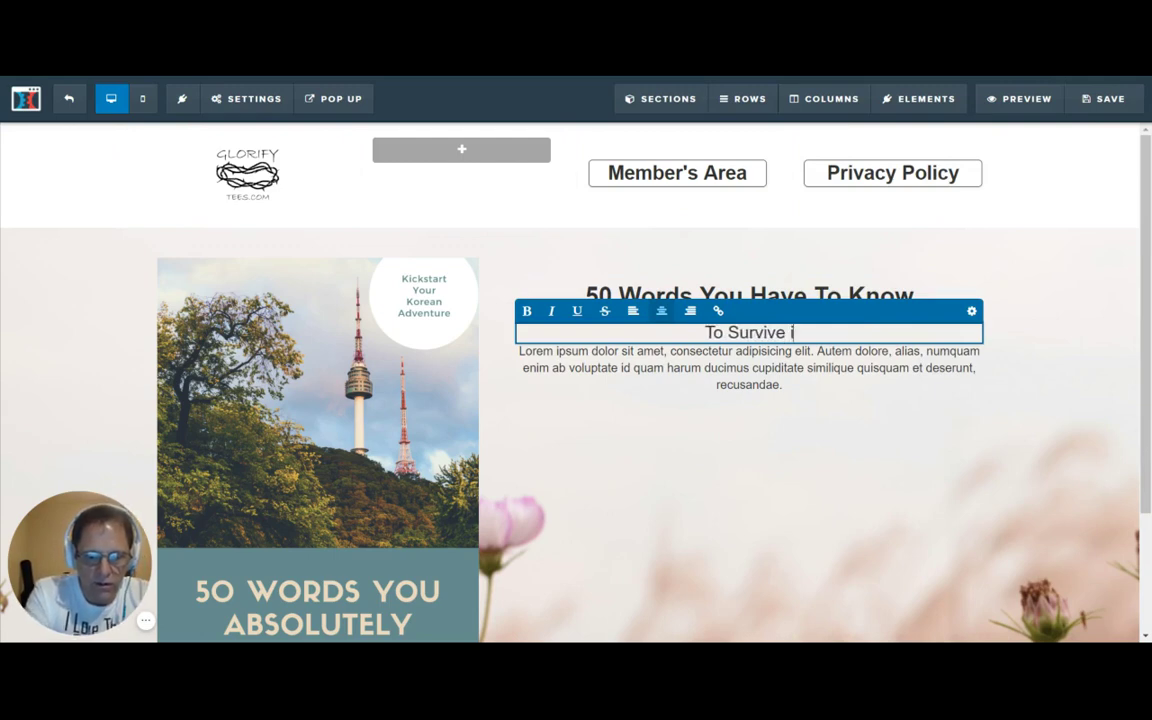
pyautogui.write('n Korea')
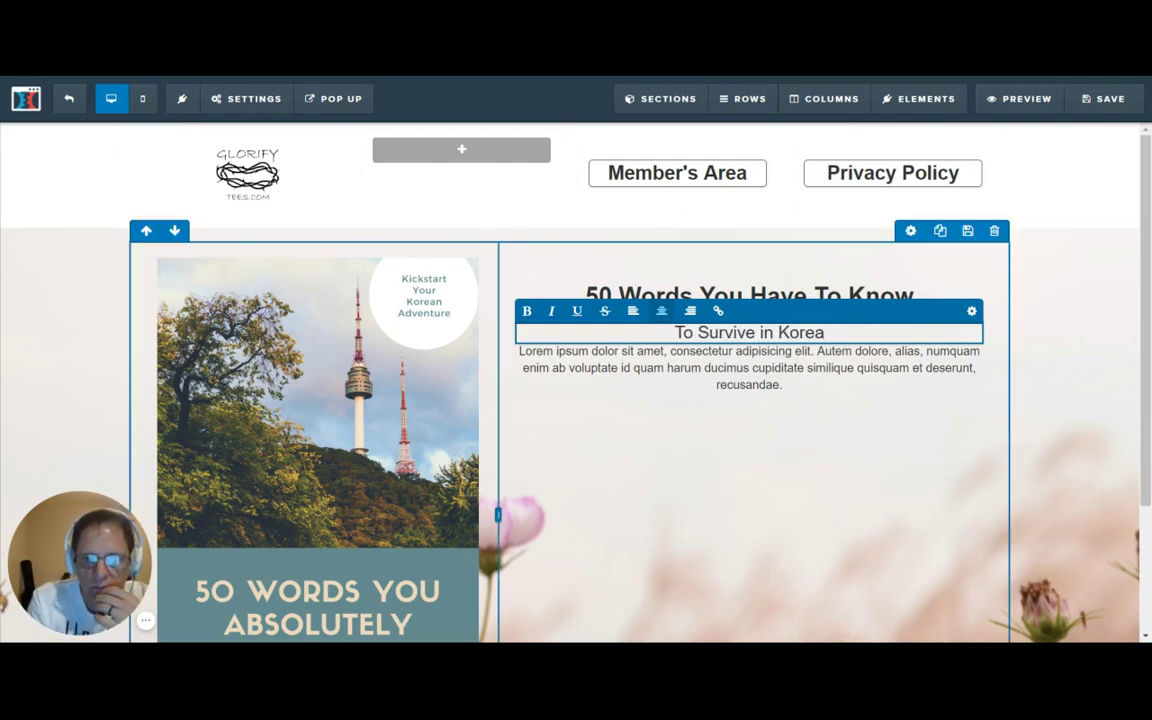
pyautogui.press('Escape')
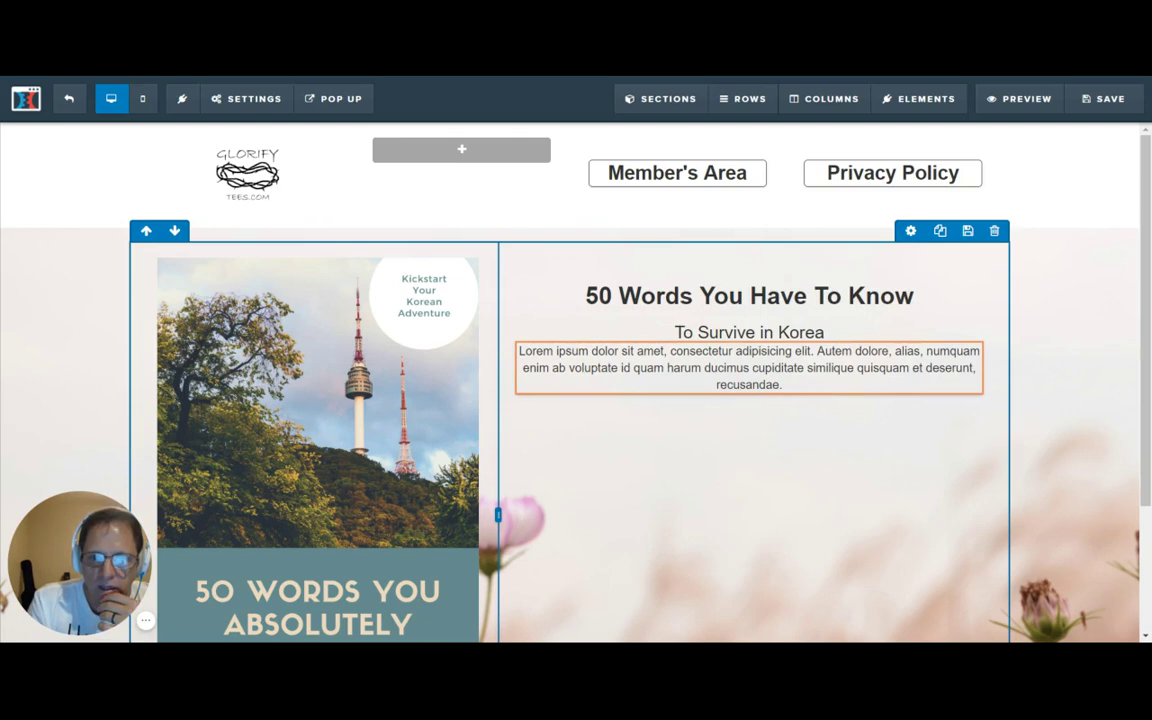
# Step: Left-align the body paragraph and undo an accidental paste into it
pyautogui.click(752, 368)
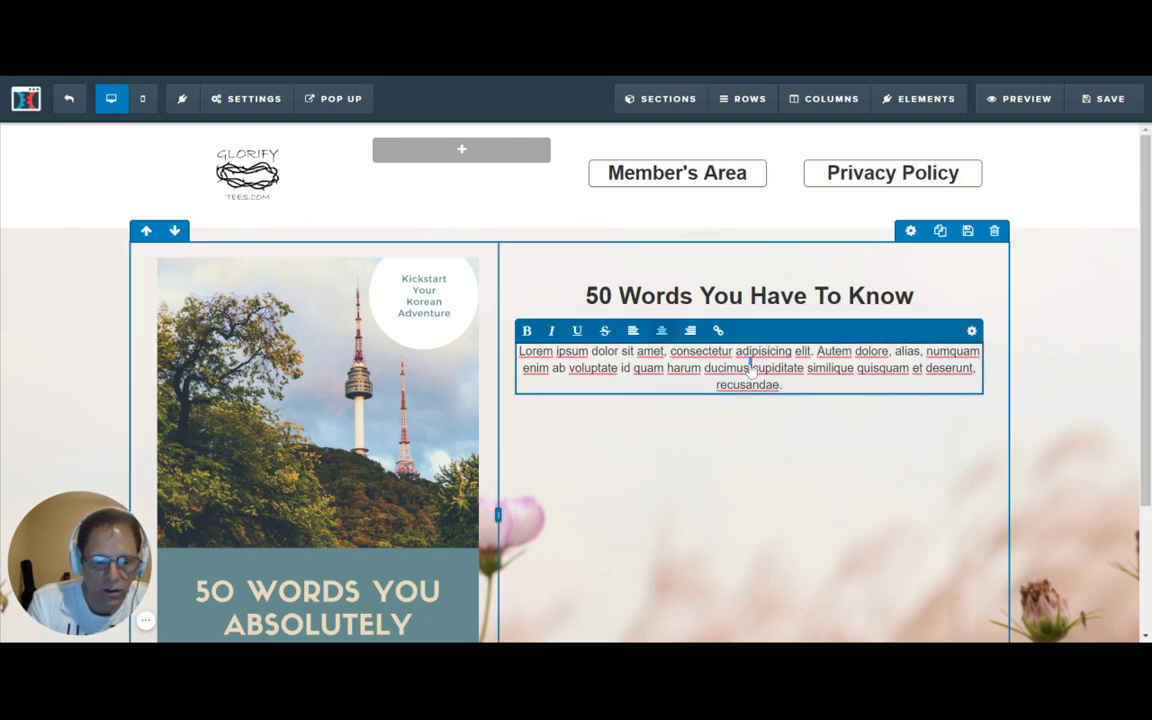
pyautogui.tripleClick(752, 368)
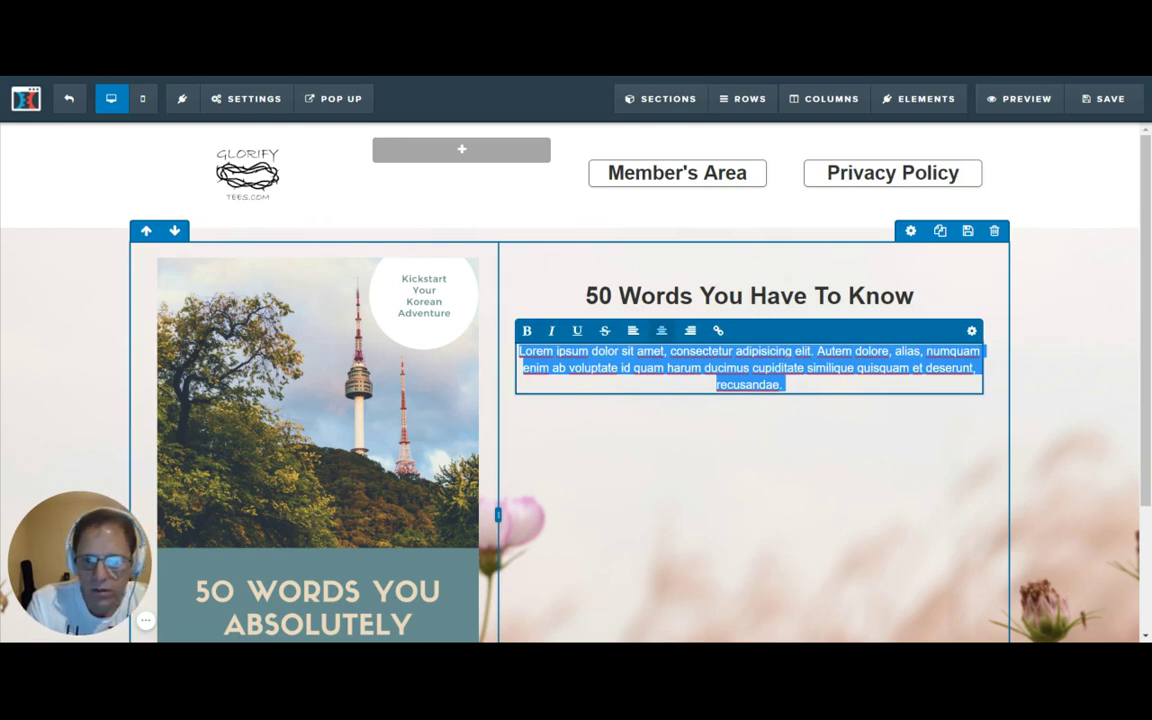
pyautogui.click(632, 331)
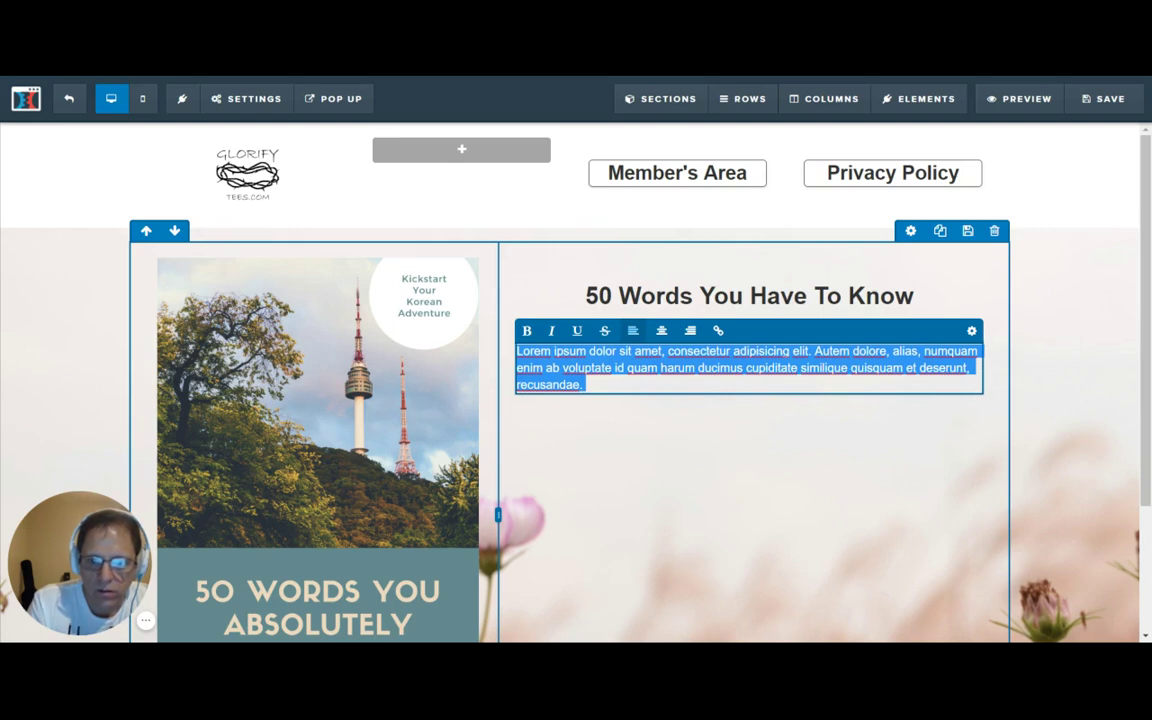
pyautogui.click(706, 446)
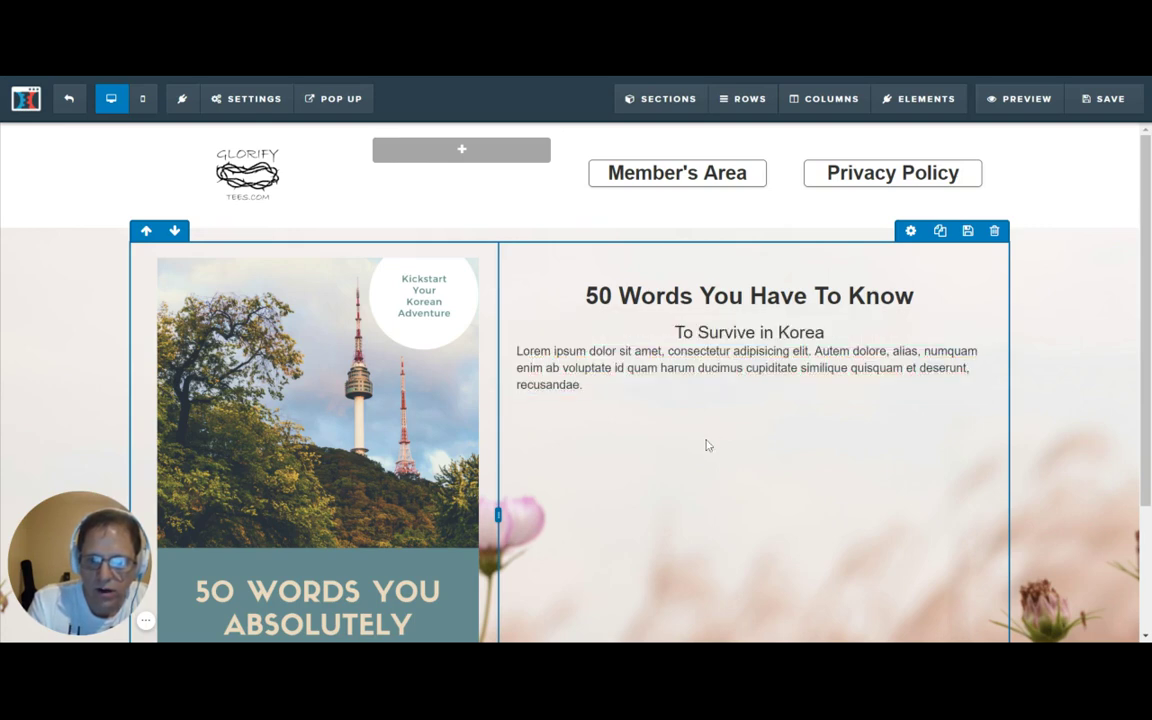
pyautogui.click(669, 378)
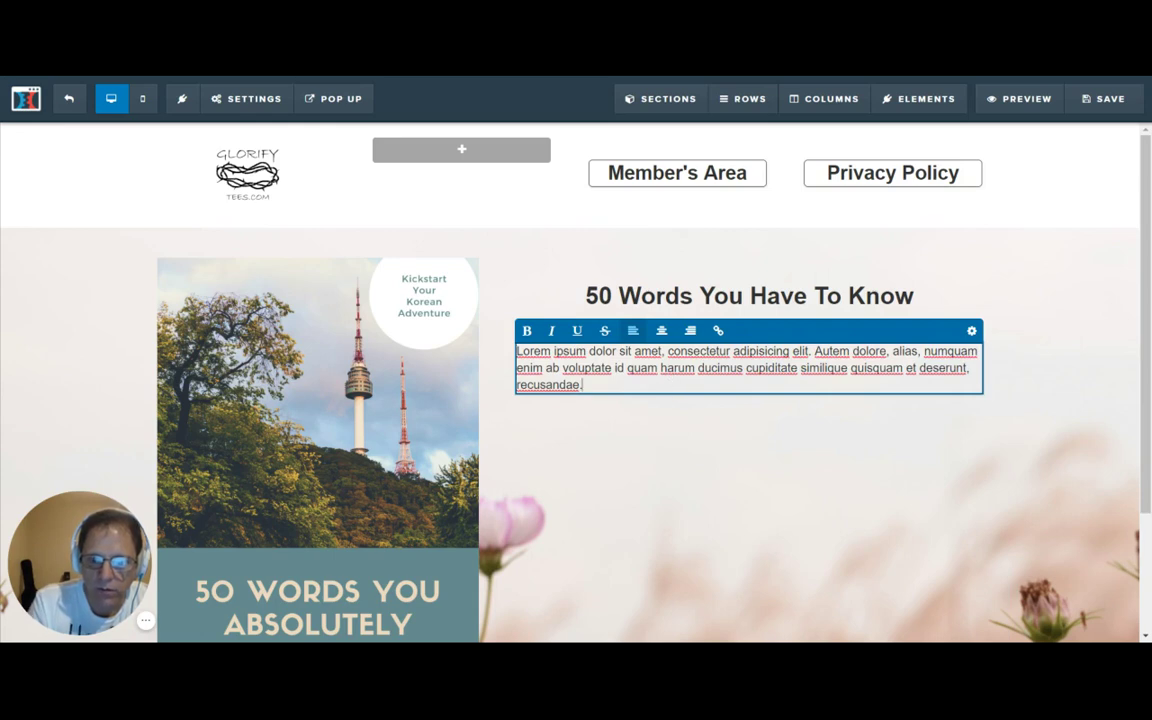
pyautogui.press('Return')
pyautogui.hotkey('ctrl', 'v')
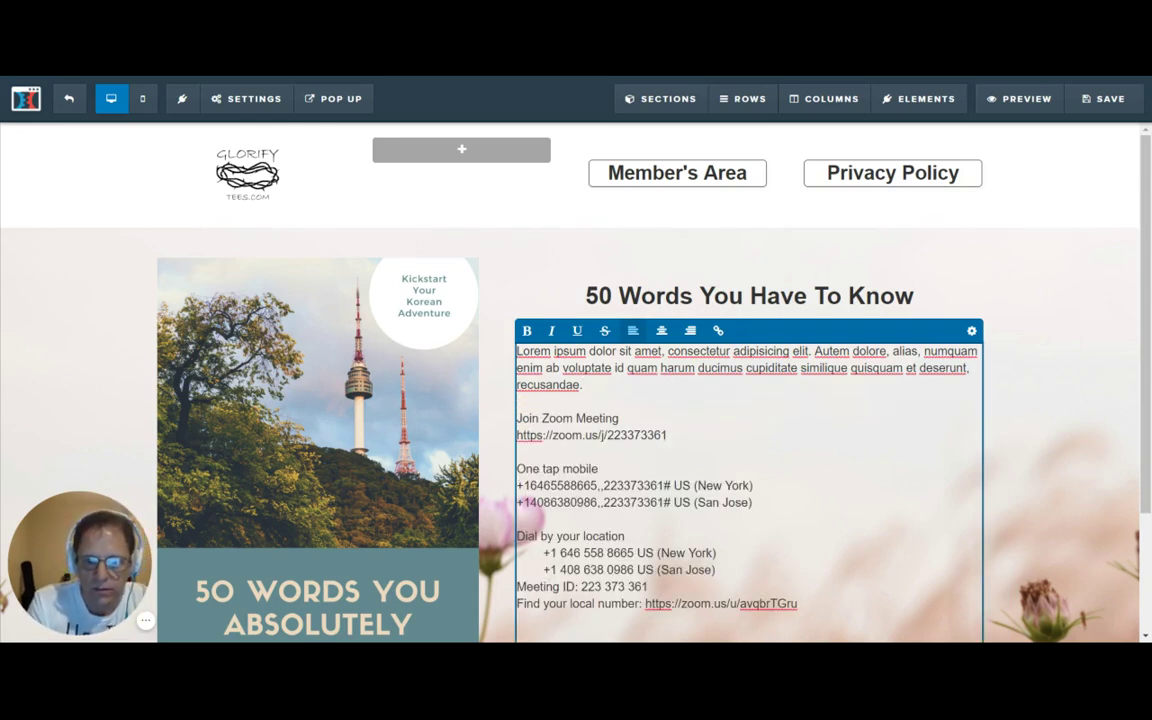
pyautogui.hotkey('ctrl', 'z')
pyautogui.hotkey('ctrl', 'z')
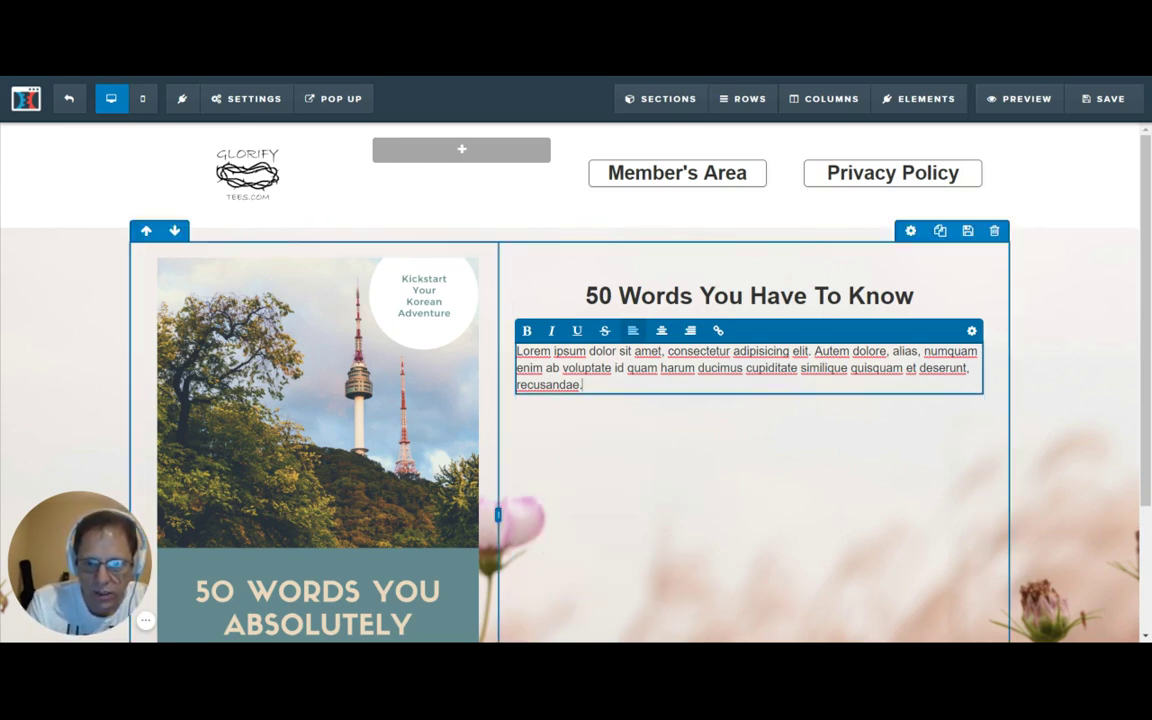
# Step: Copy the Lorem ipsum paragraph and paste it into four blank-line-separated paragraphs
pyautogui.tripleClick(585, 367)
pyautogui.hotkey('ctrl', 'c')
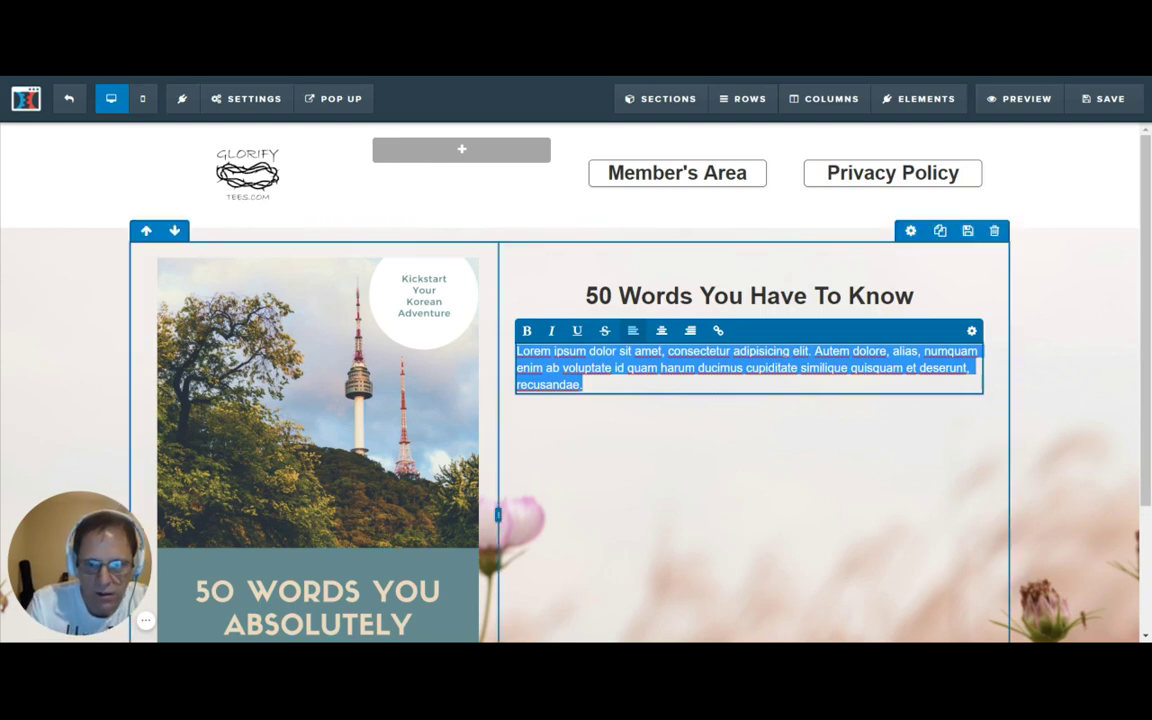
pyautogui.click(585, 408)
pyautogui.click(586, 390)
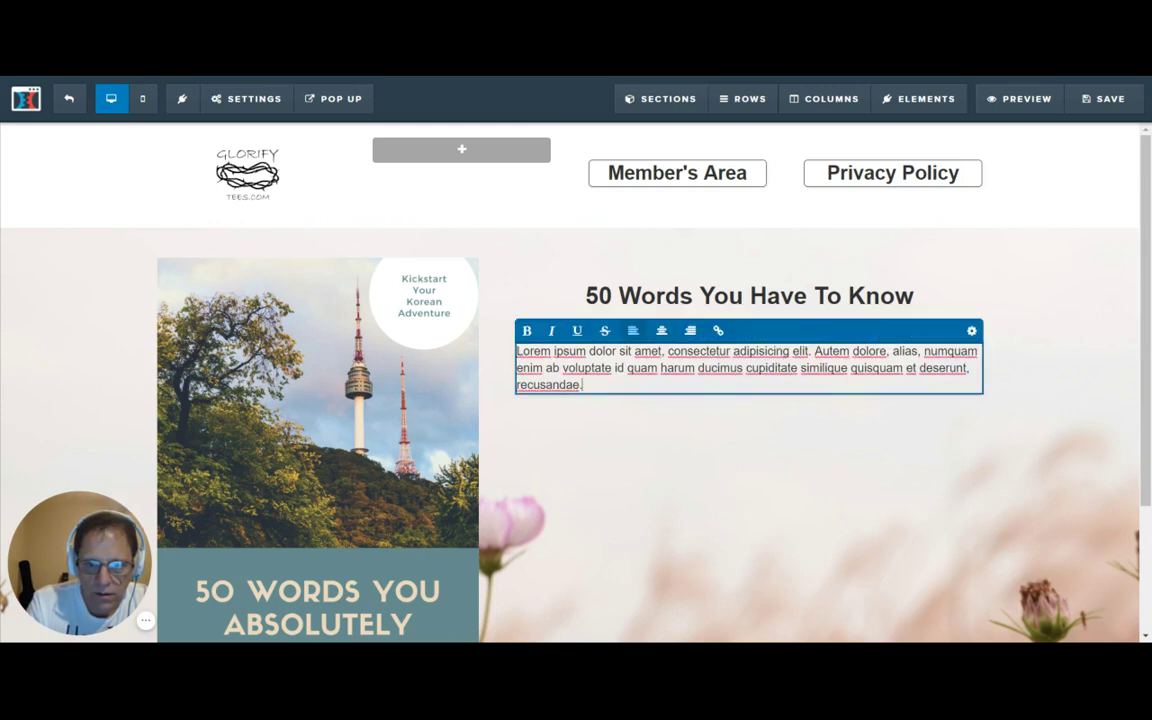
pyautogui.press('Return')
pyautogui.press('Return')
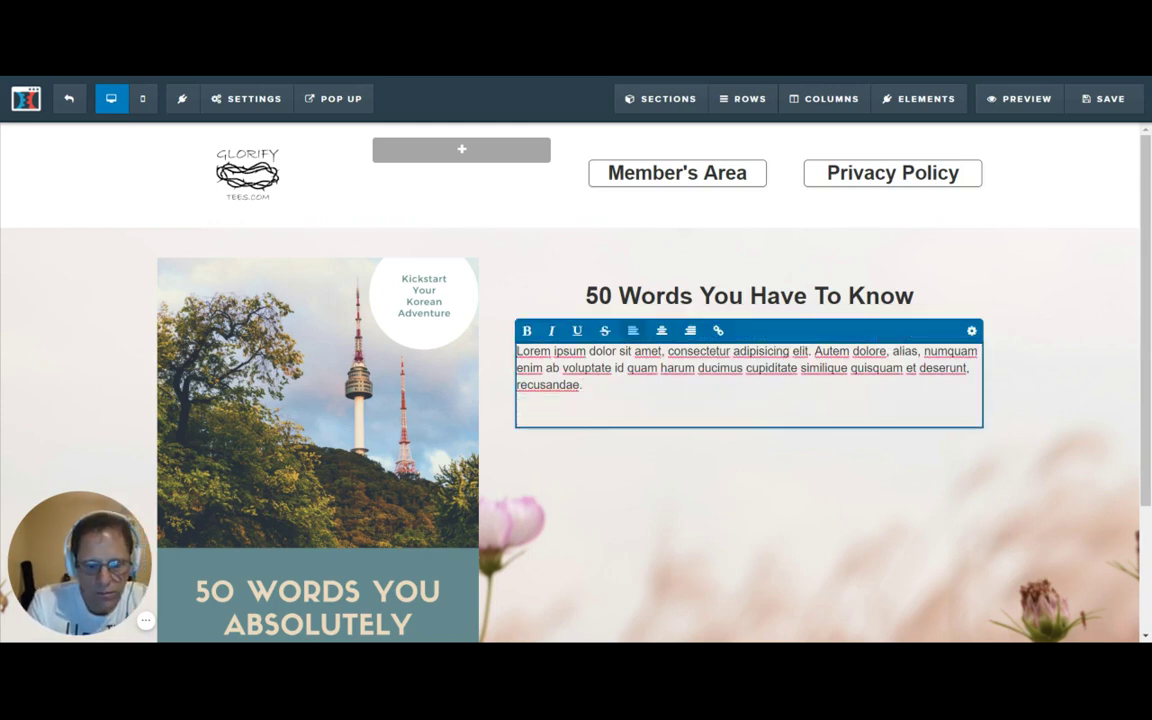
pyautogui.hotkey('ctrl', 'v')
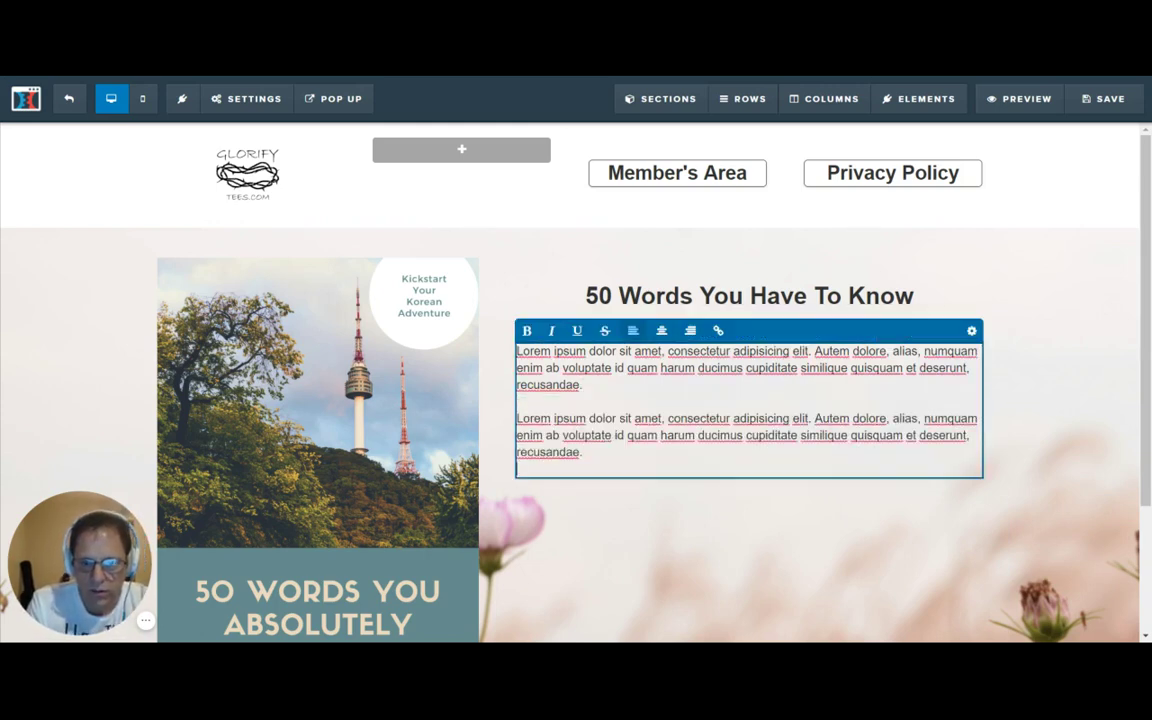
pyautogui.press('Return')
pyautogui.hotkey('ctrl', 'v')
pyautogui.press('Return')
pyautogui.press('Return')
pyautogui.hotkey('ctrl', 'v')
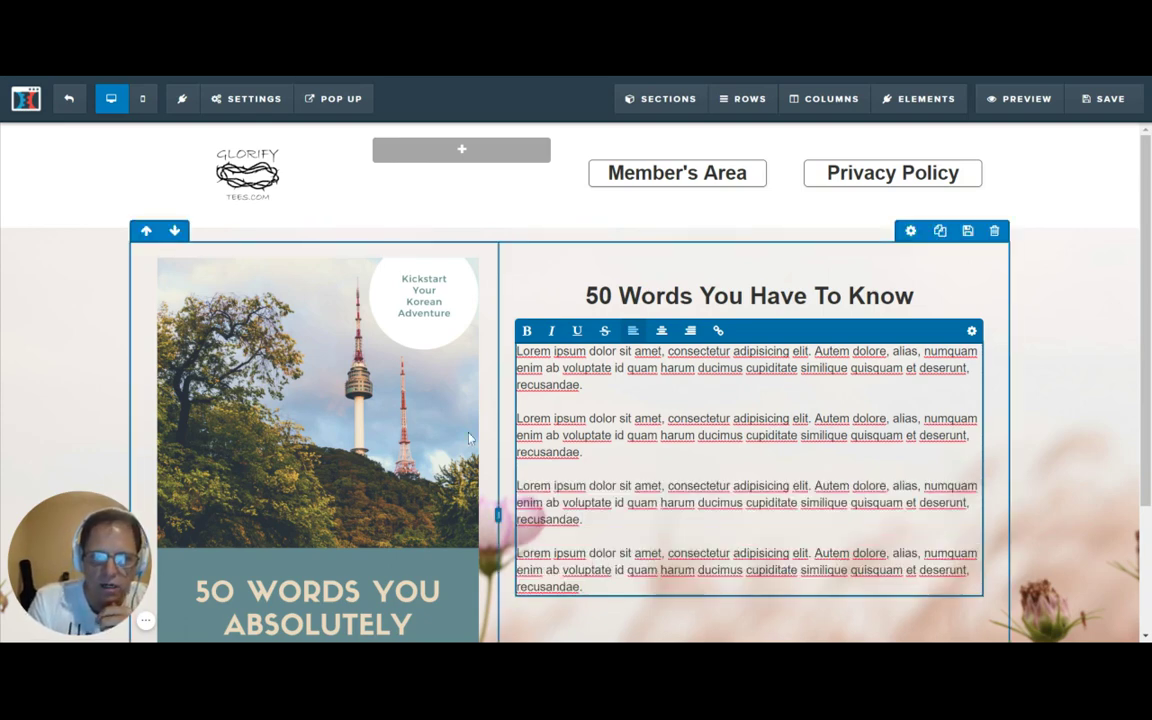
# Step: Set the book cover image width to 250
pyautogui.click(436, 374)
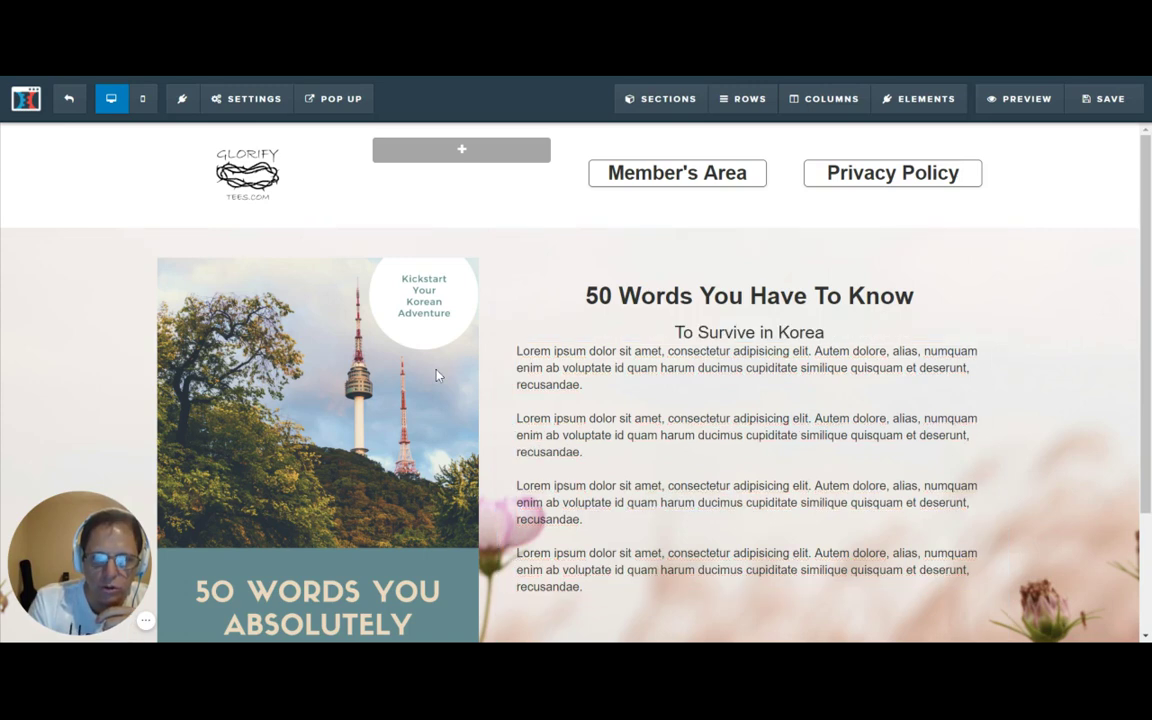
pyautogui.click(437, 377)
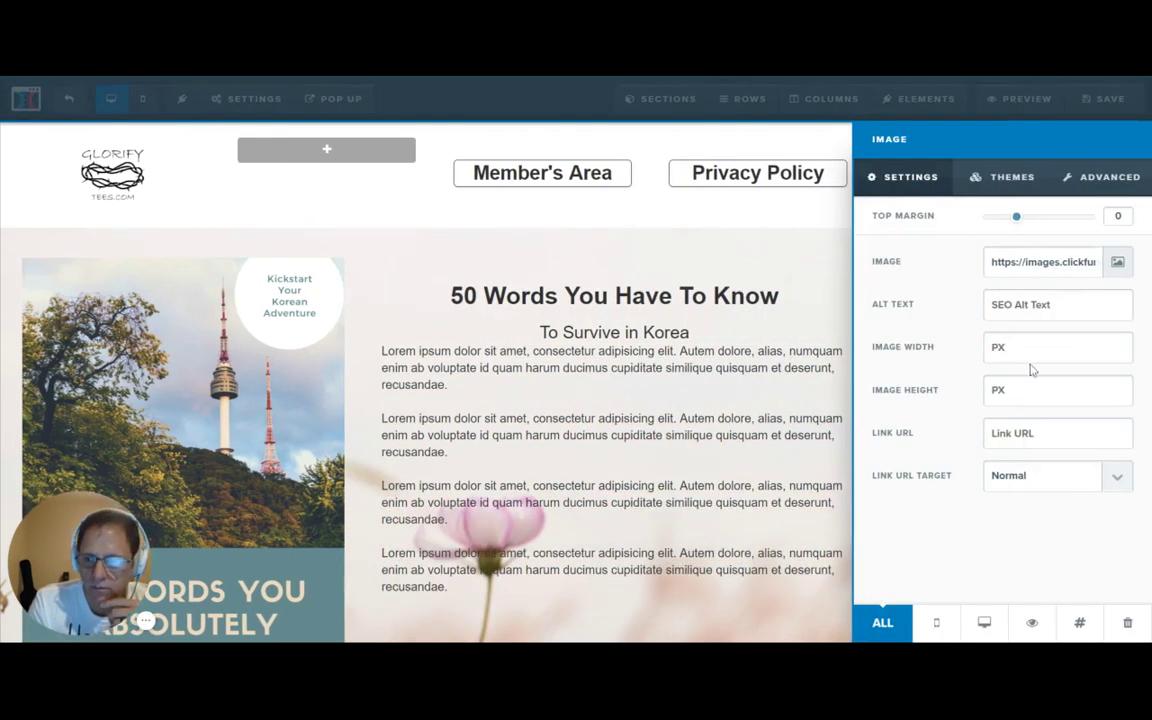
pyautogui.click(986, 348)
pyautogui.write('250')
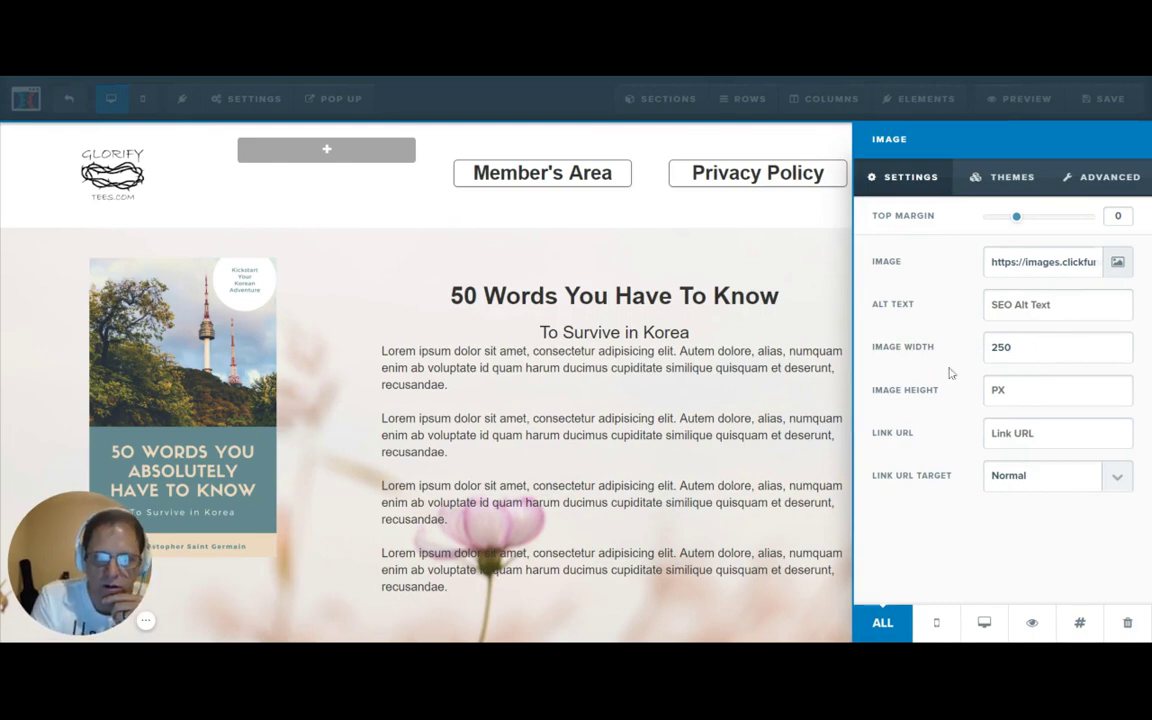
pyautogui.click(689, 404)
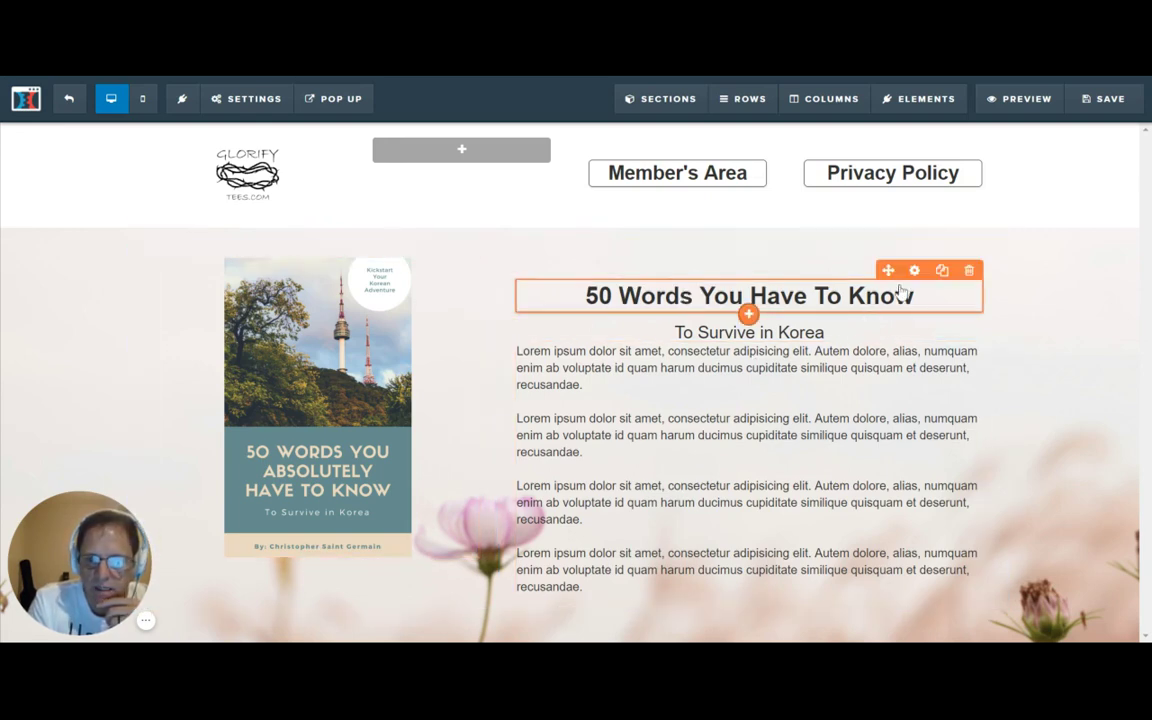
# Step: Set the headline's top margin to 0 and give the book cover a top margin of 10
pyautogui.click(914, 271)
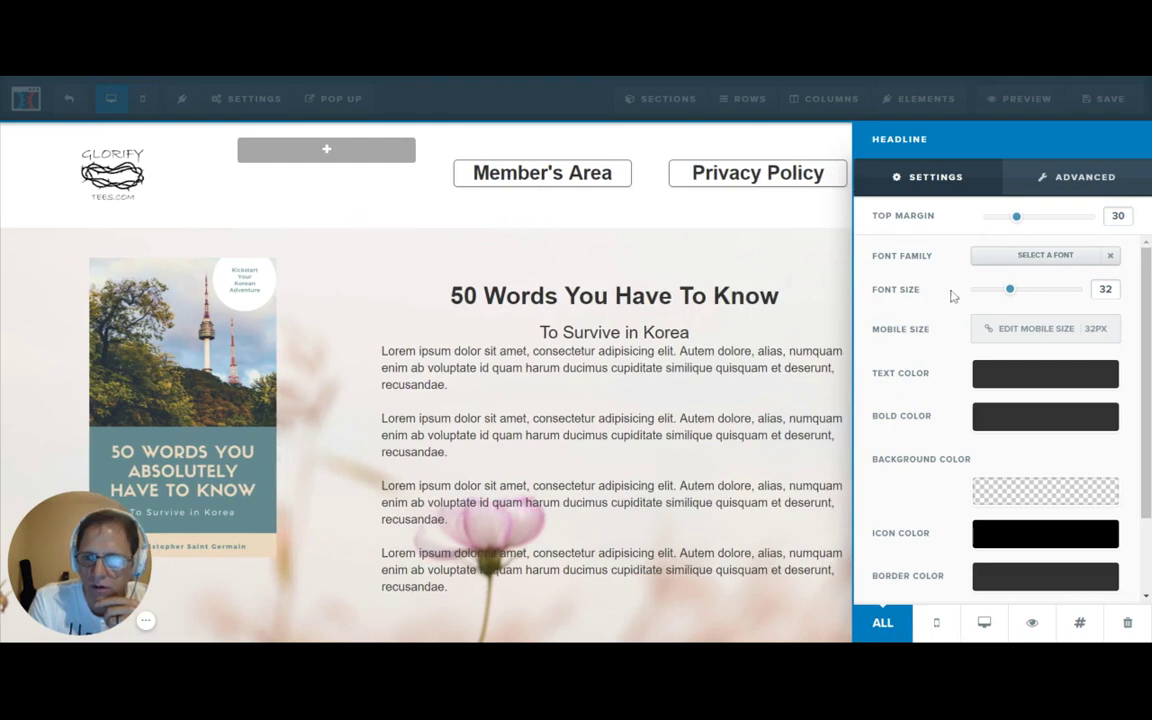
pyautogui.moveTo(1017, 222); pyautogui.dragTo(870, 209)
pyautogui.click(240, 285)
pyautogui.click(409, 249)
pyautogui.moveTo(990, 226)
pyautogui.mouseDown()
pyautogui.moveTo(1019, 229)
pyautogui.moveTo(994, 231)
pyautogui.mouseUp()
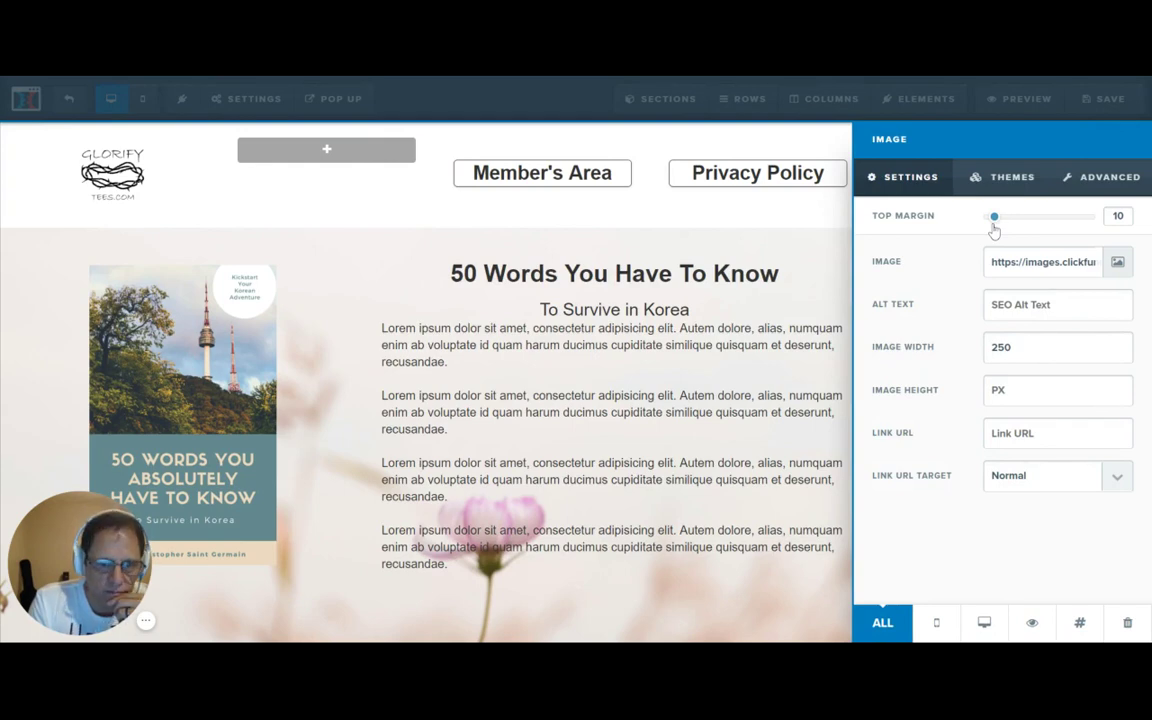
pyautogui.click(645, 330)
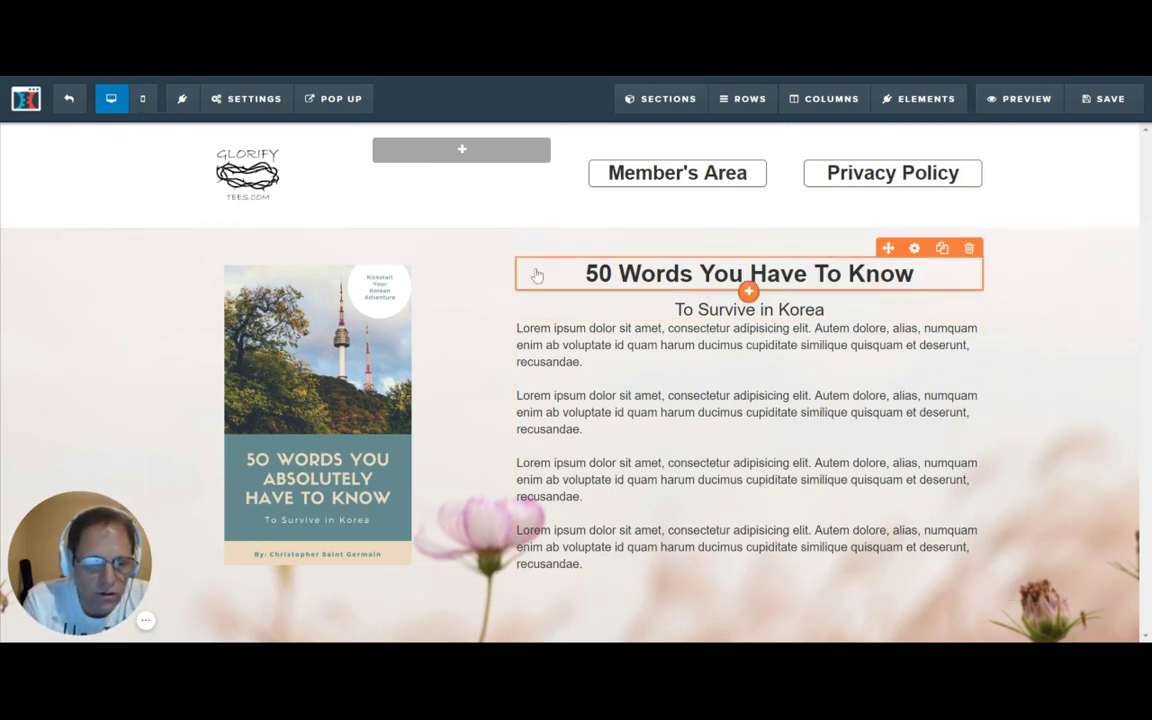
# Step: Add a Button element below the body text and label it 'Download Here'
pyautogui.click(569, 592)
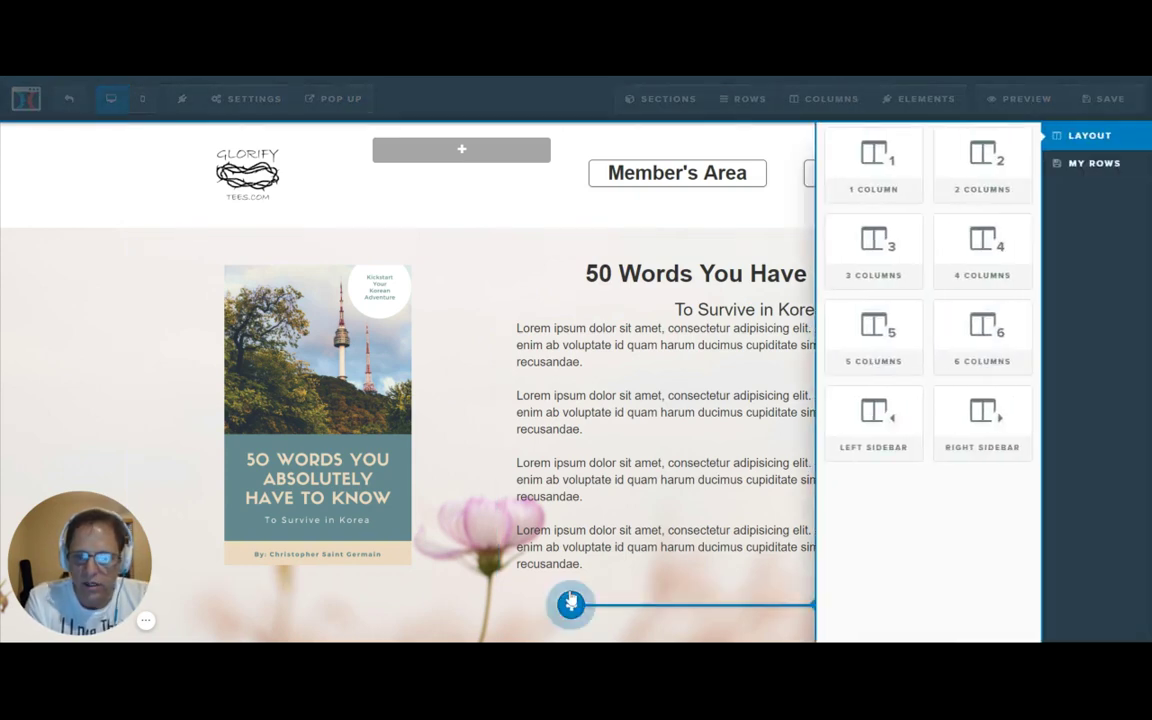
pyautogui.click(672, 478)
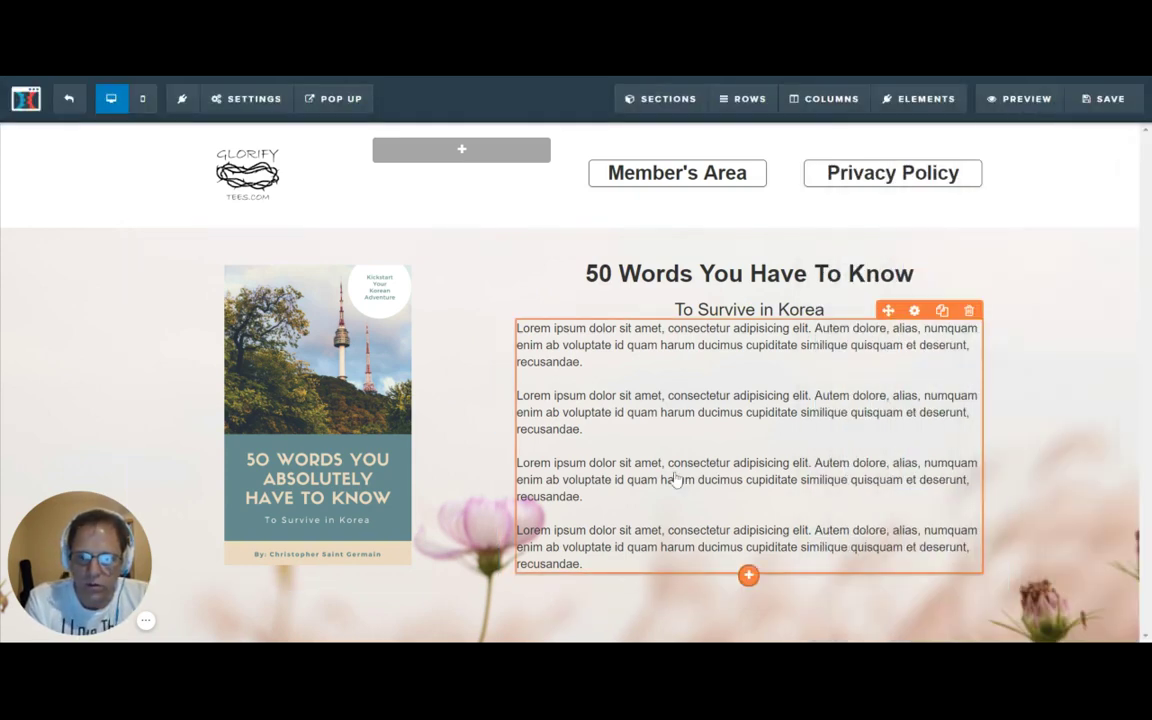
pyautogui.click(749, 577)
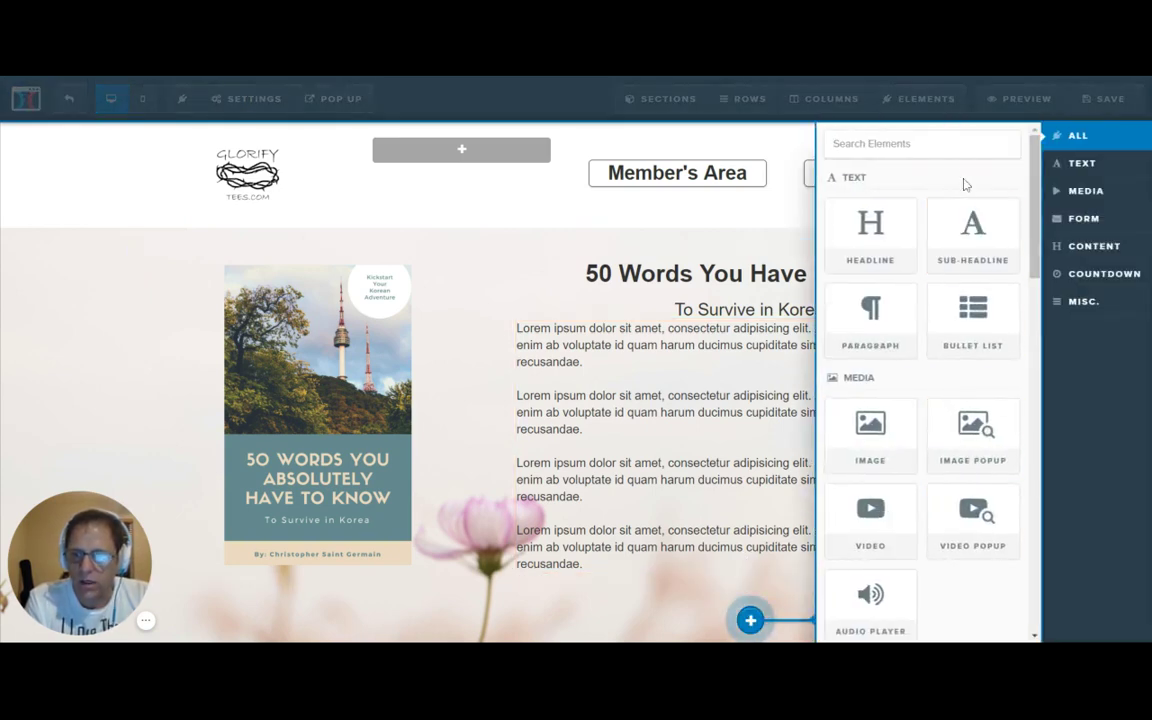
pyautogui.write('but')
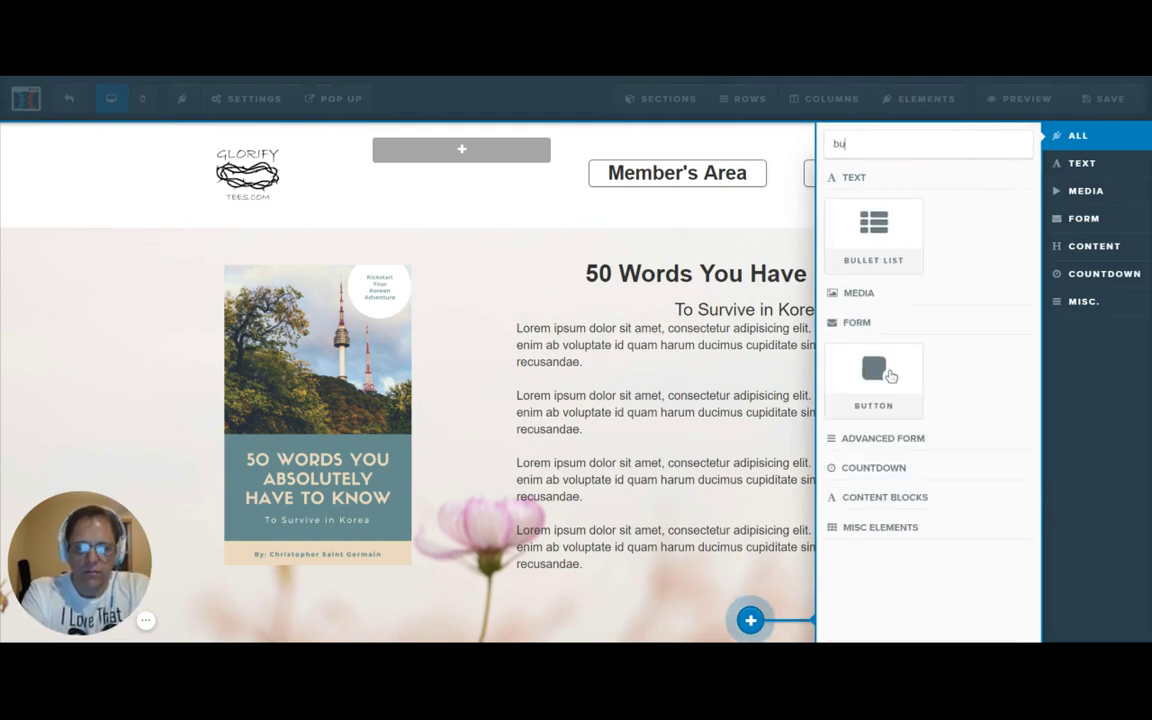
pyautogui.click(909, 290)
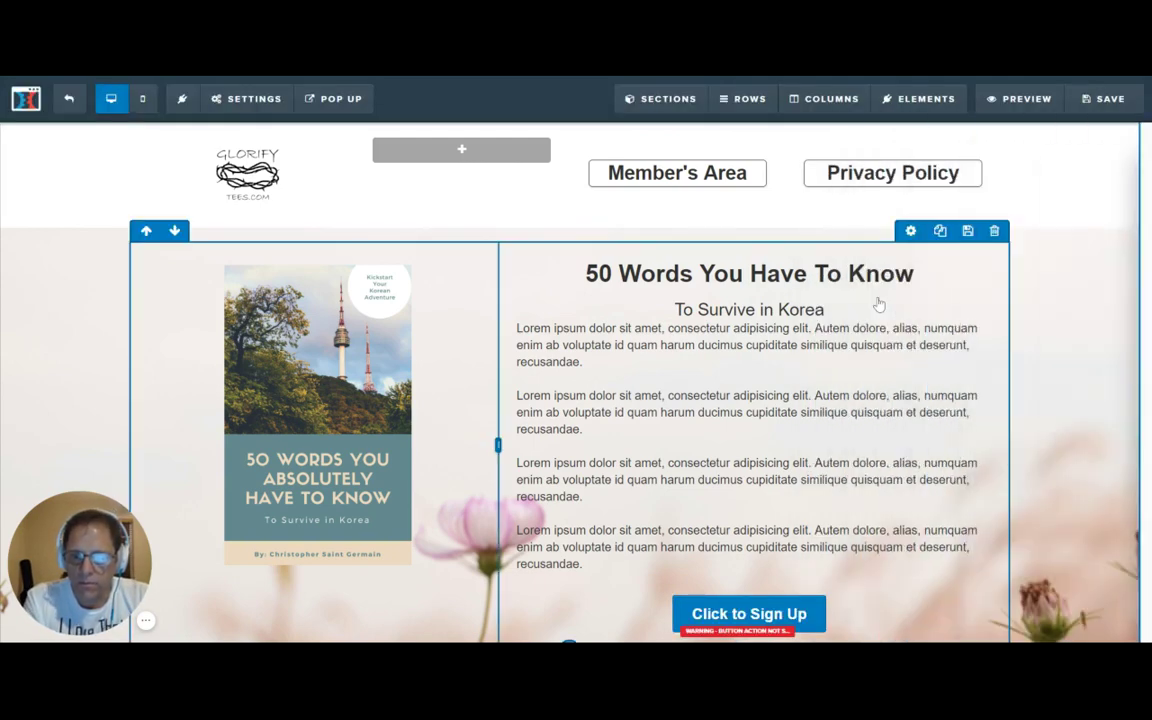
pyautogui.click(781, 613)
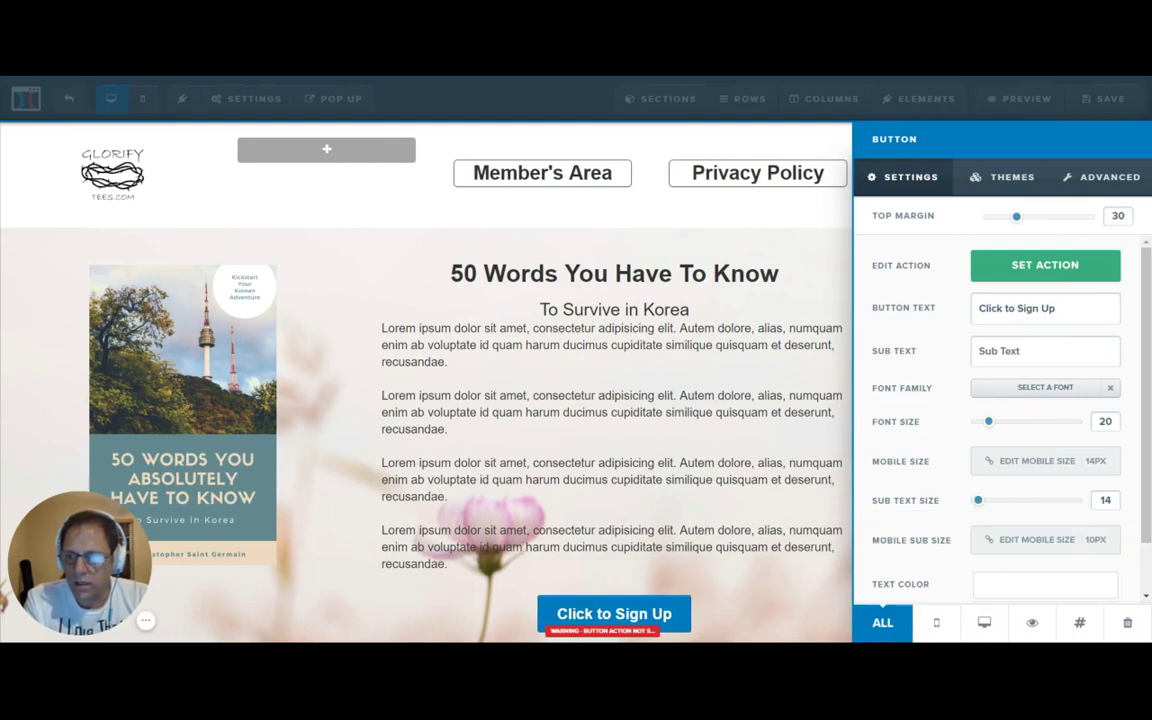
pyautogui.moveTo(1058, 308); pyautogui.dragTo(978, 308)
pyautogui.write('Download Here')
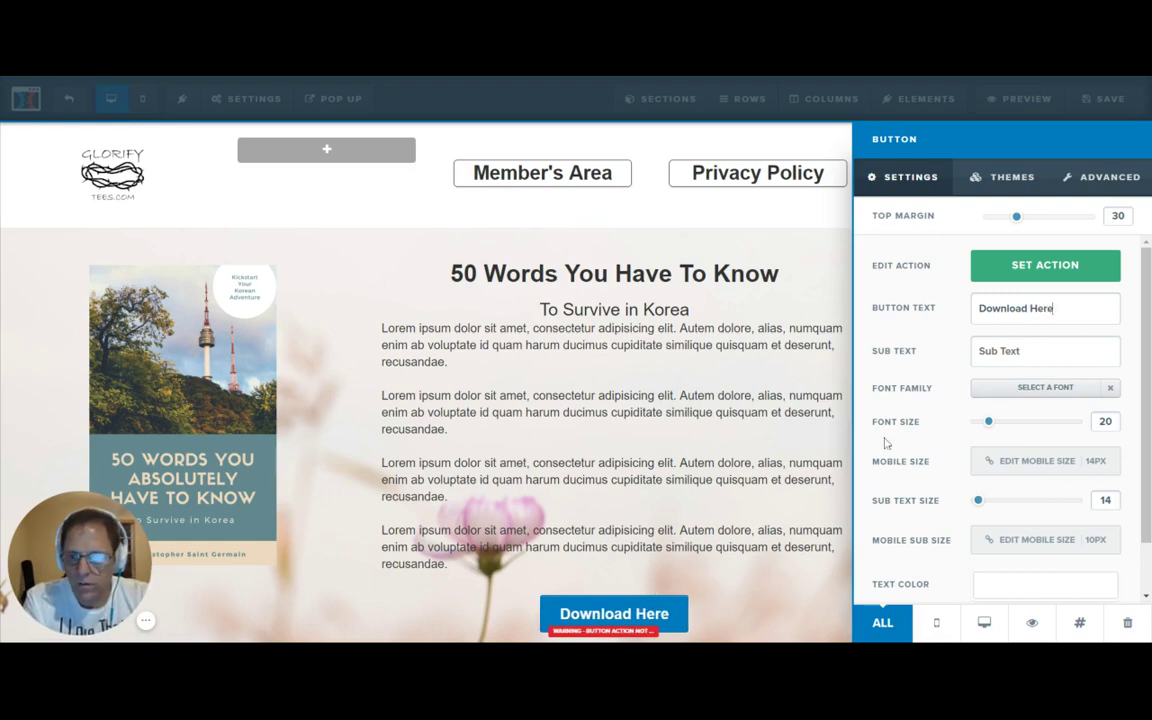
pyautogui.click(818, 482)
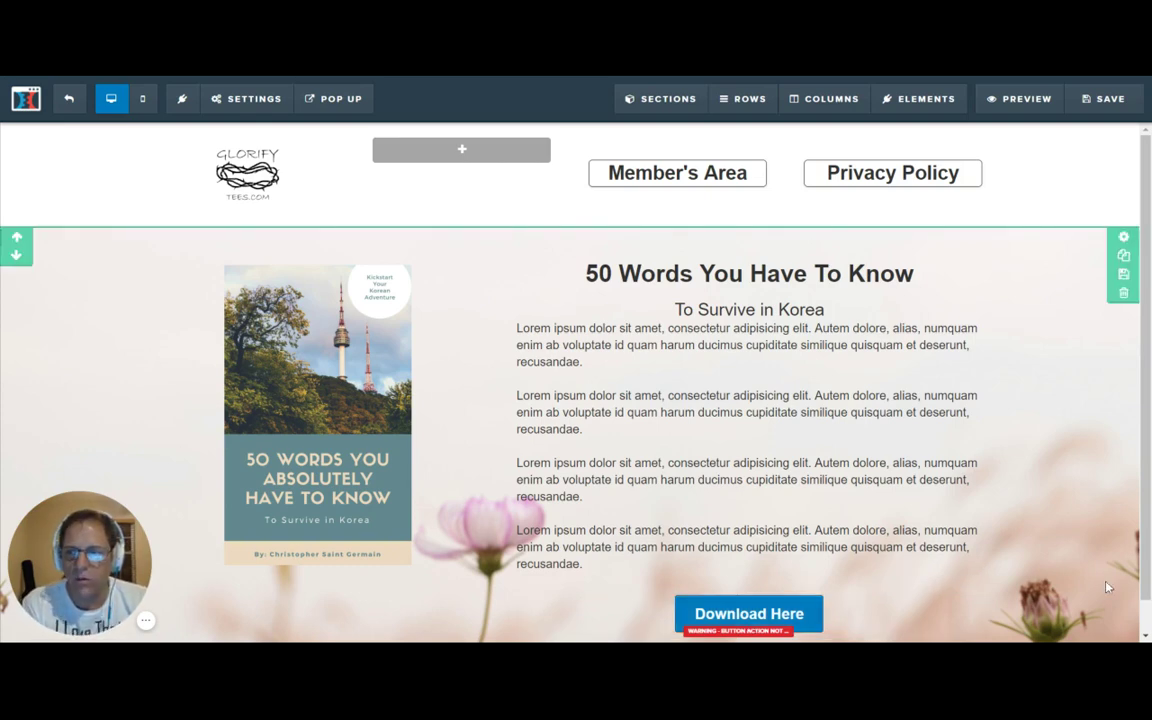
# Step: Save the thank-you page and open its preview
pyautogui.click(1098, 112)
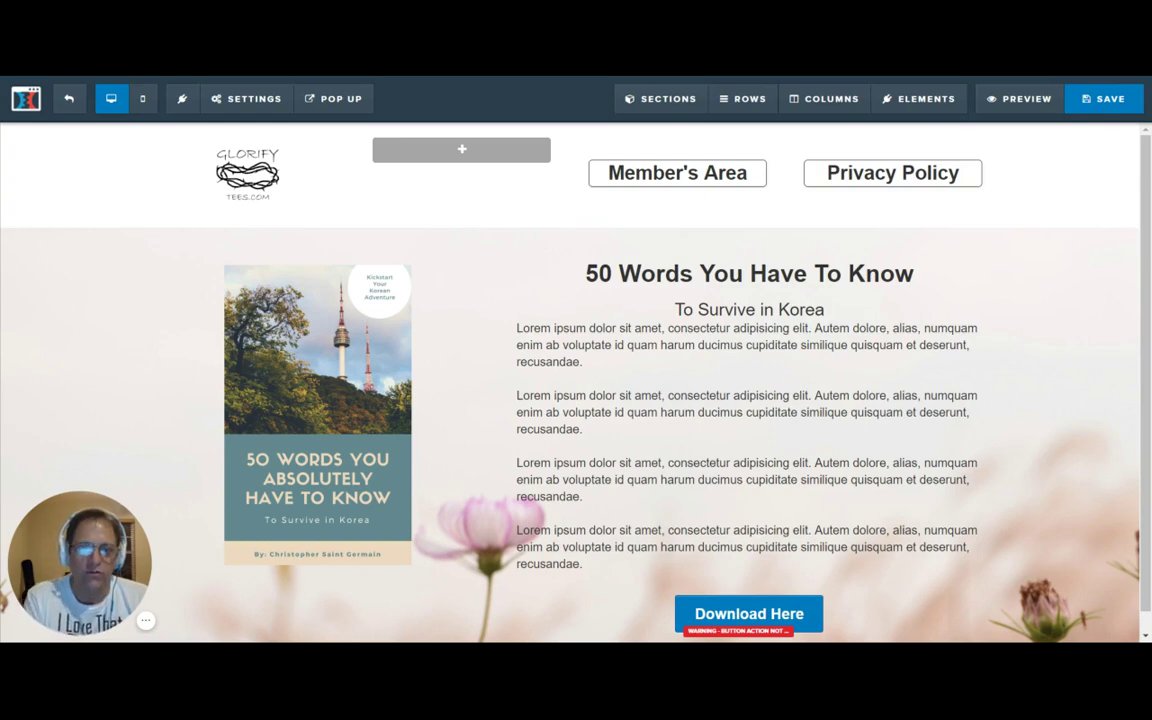
pyautogui.click(1018, 106)
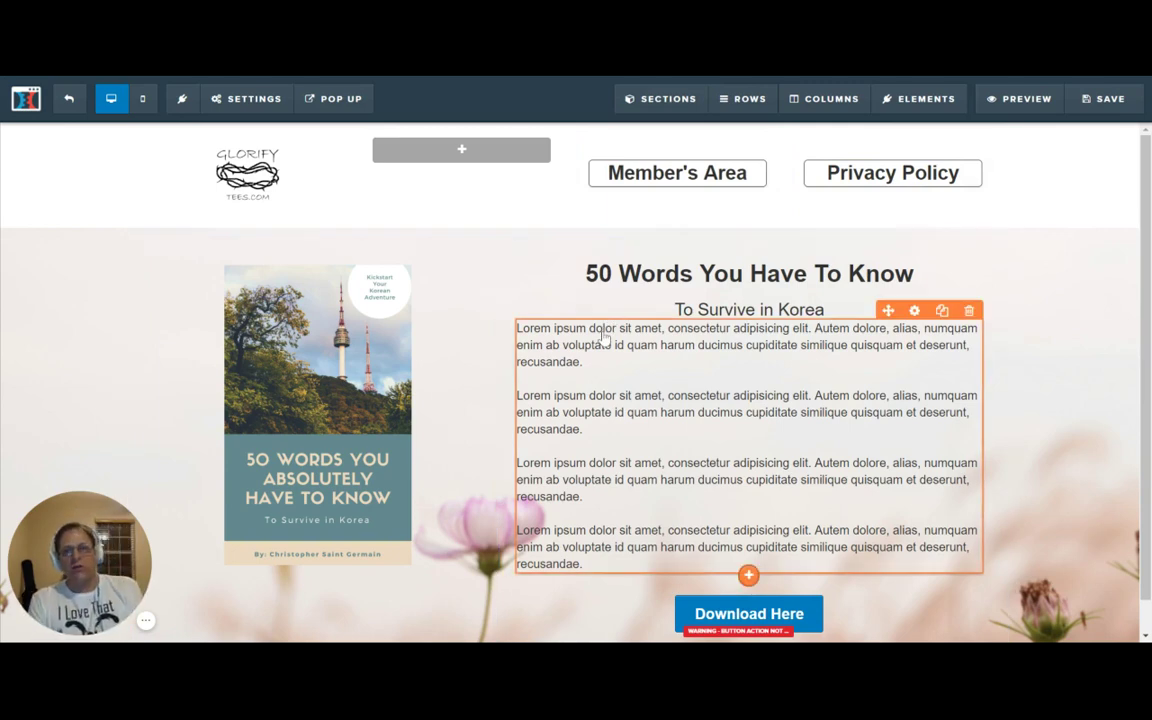
# Step: Exit the editor and view the finished design in the Thank You step preview
pyautogui.click(70, 102)
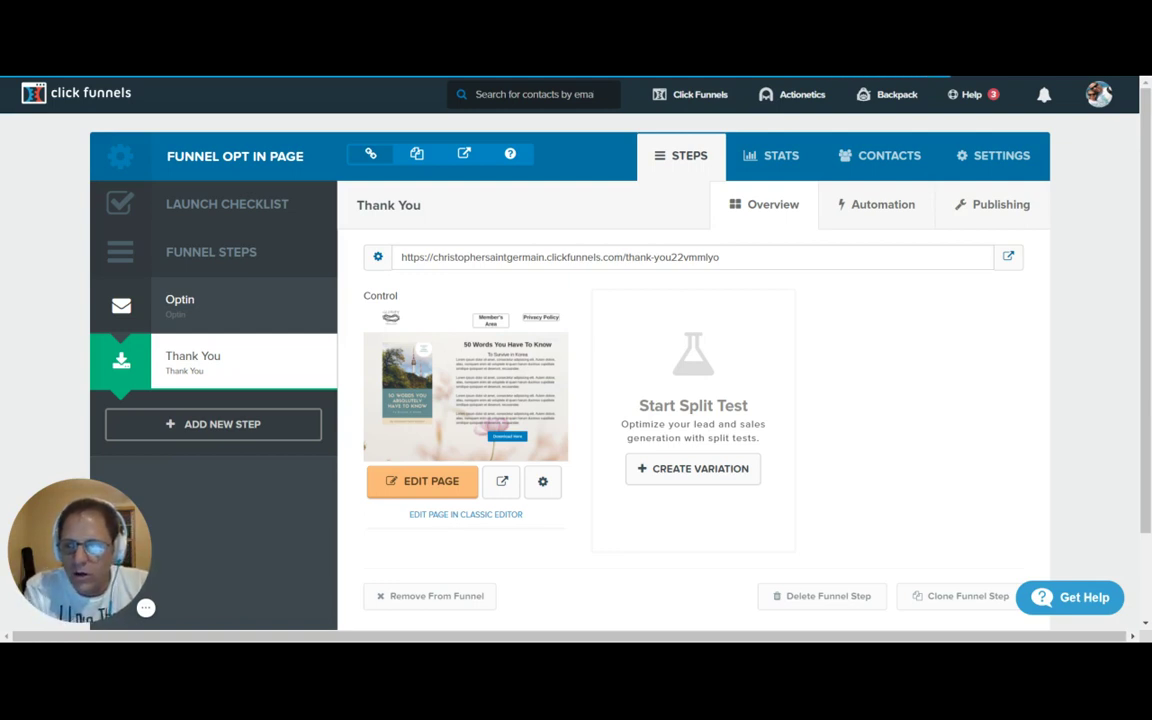
pyautogui.moveTo(318, 400)
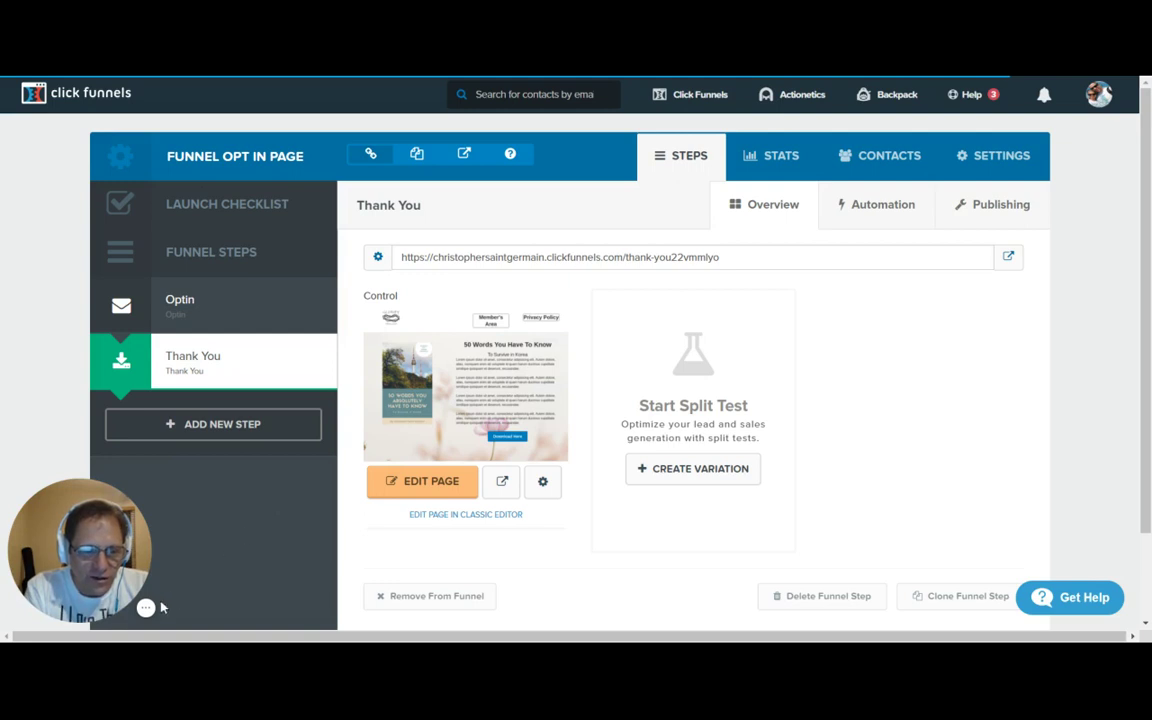